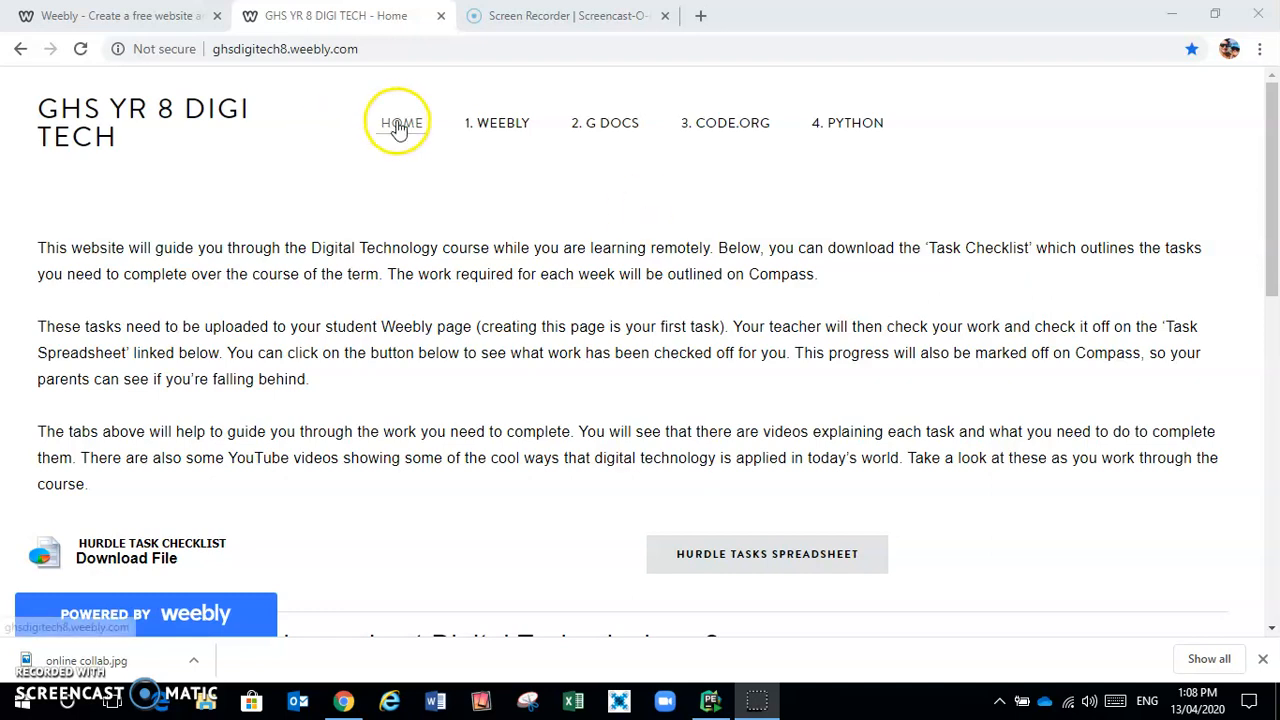
Download the Hurdle Task Checklist file from the class site
{"action": "scroll", "coordinate": [584, 265], "scroll_direction": "down", "scroll_amount": 2}
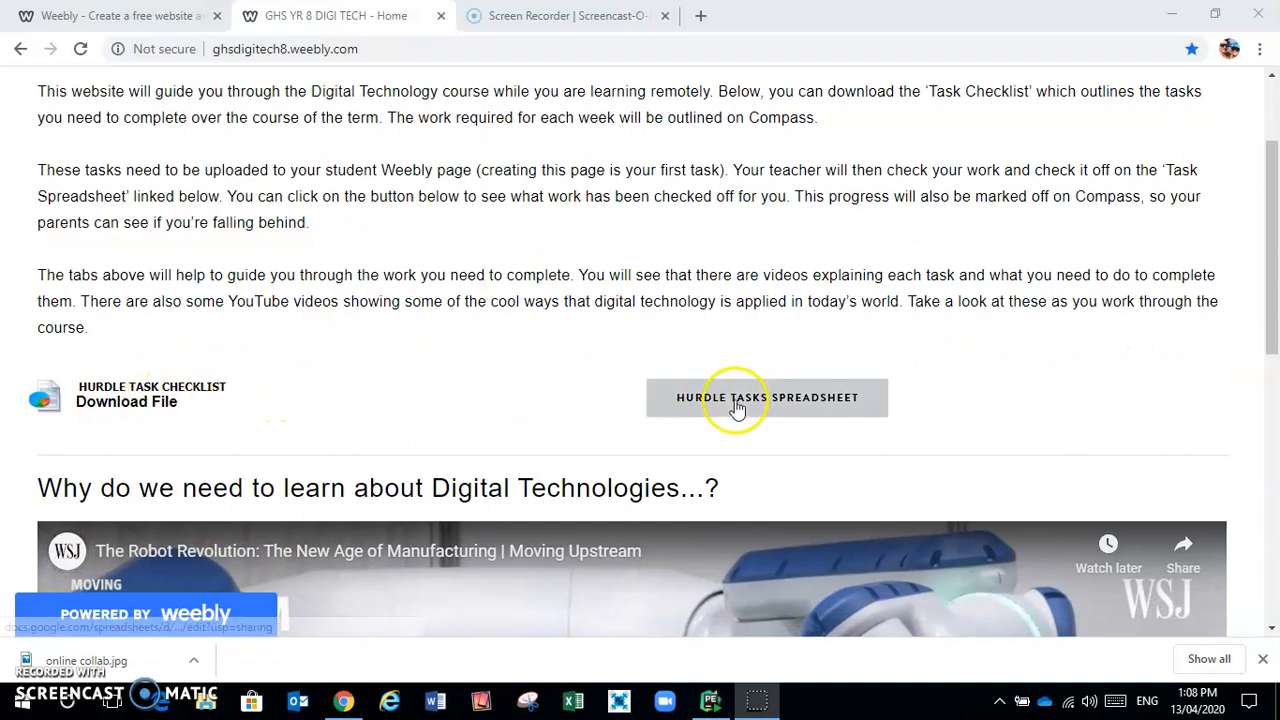
{"action": "left_click", "coordinate": [153, 368]}
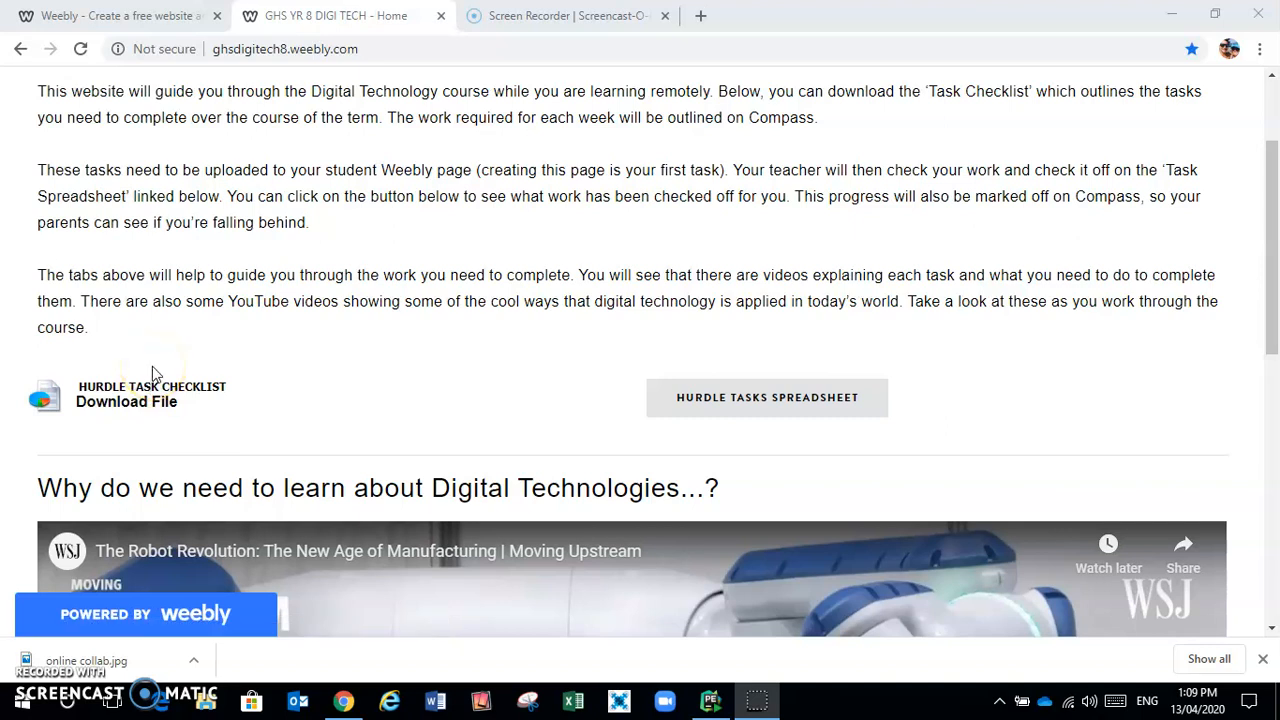
{"action": "left_click", "coordinate": [143, 400]}
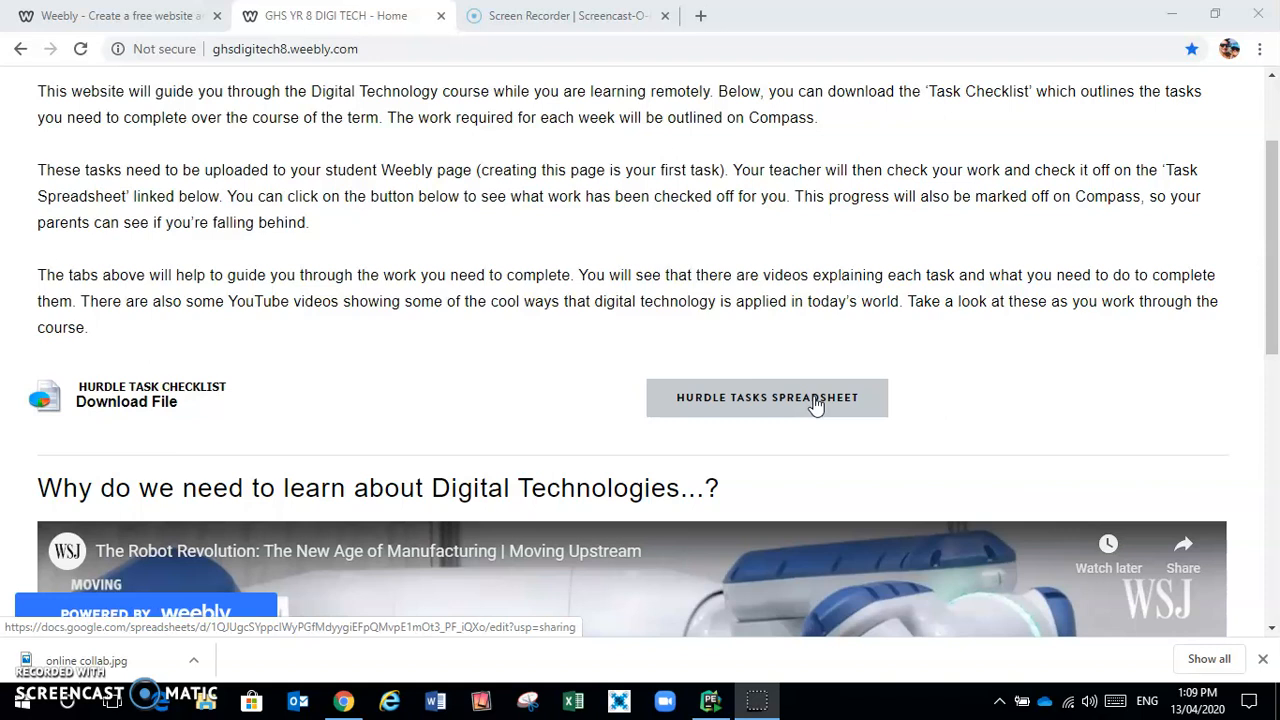
{"action": "scroll", "coordinate": [806, 322], "scroll_direction": "up", "scroll_amount": 2}
{"action": "scroll", "coordinate": [806, 322], "scroll_direction": "down", "scroll_amount": 1}
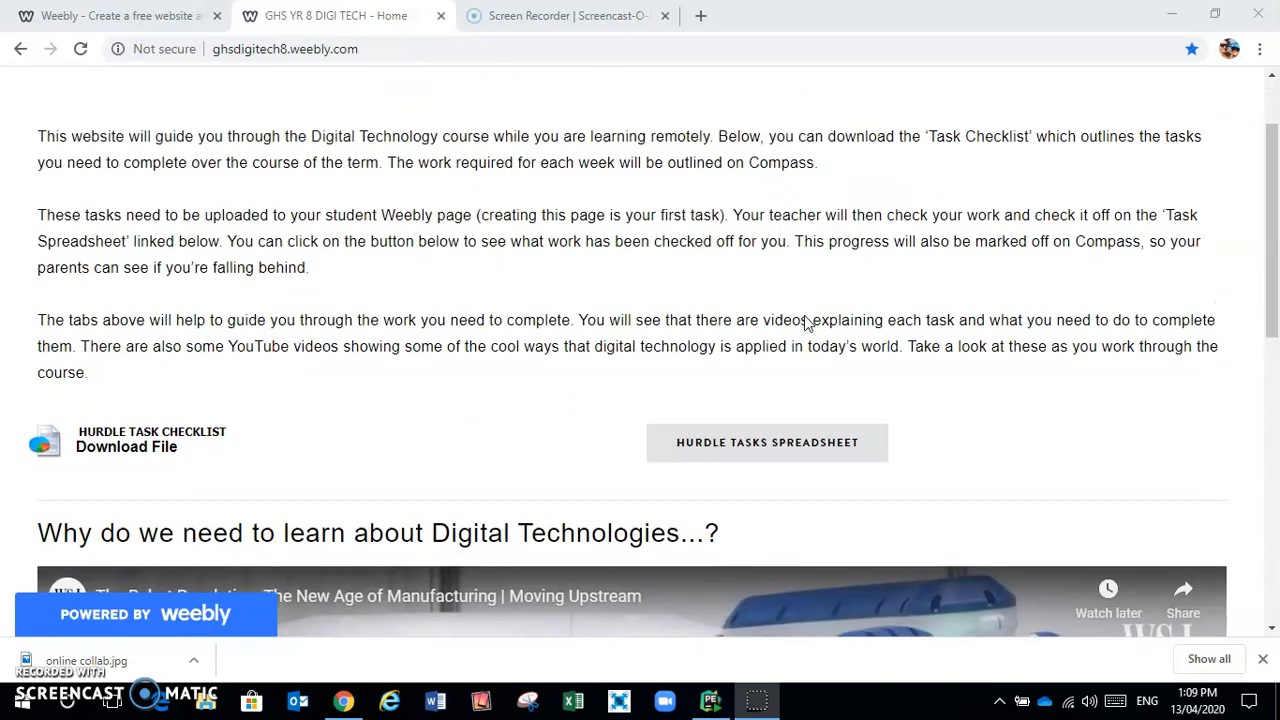
{"action": "scroll", "coordinate": [806, 322], "scroll_direction": "up", "scroll_amount": 1}
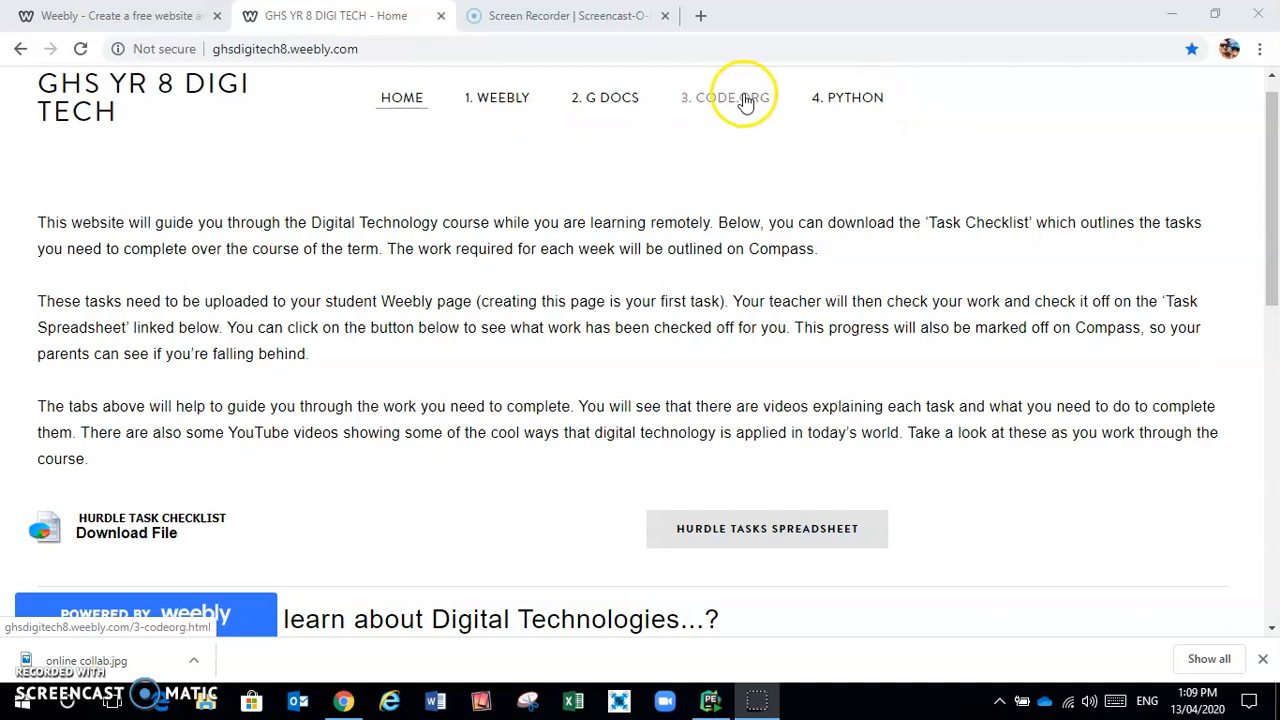
Go to the '1. Weebly' task page and follow the WEEBLY - STUDENT LOGIN PAGE link
{"action": "left_click", "coordinate": [502, 103]}
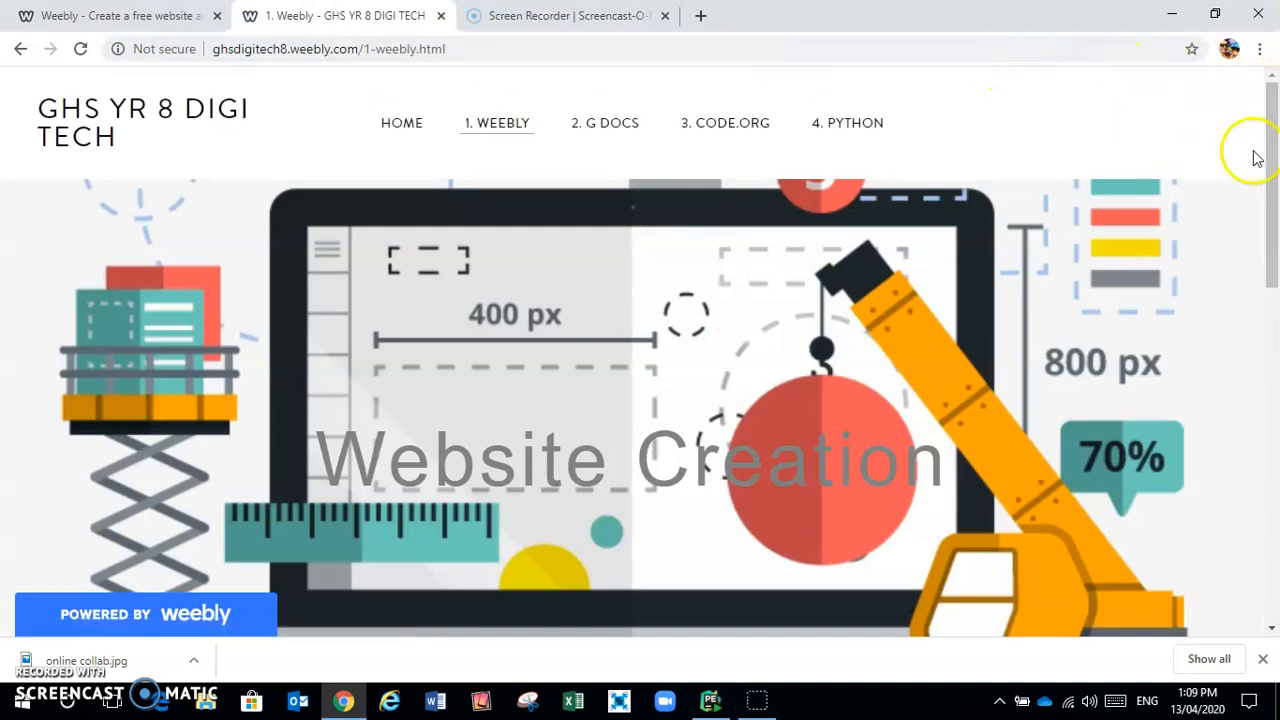
{"action": "left_click_drag", "start_coordinate": [1275, 155], "coordinate": [1272, 393]}
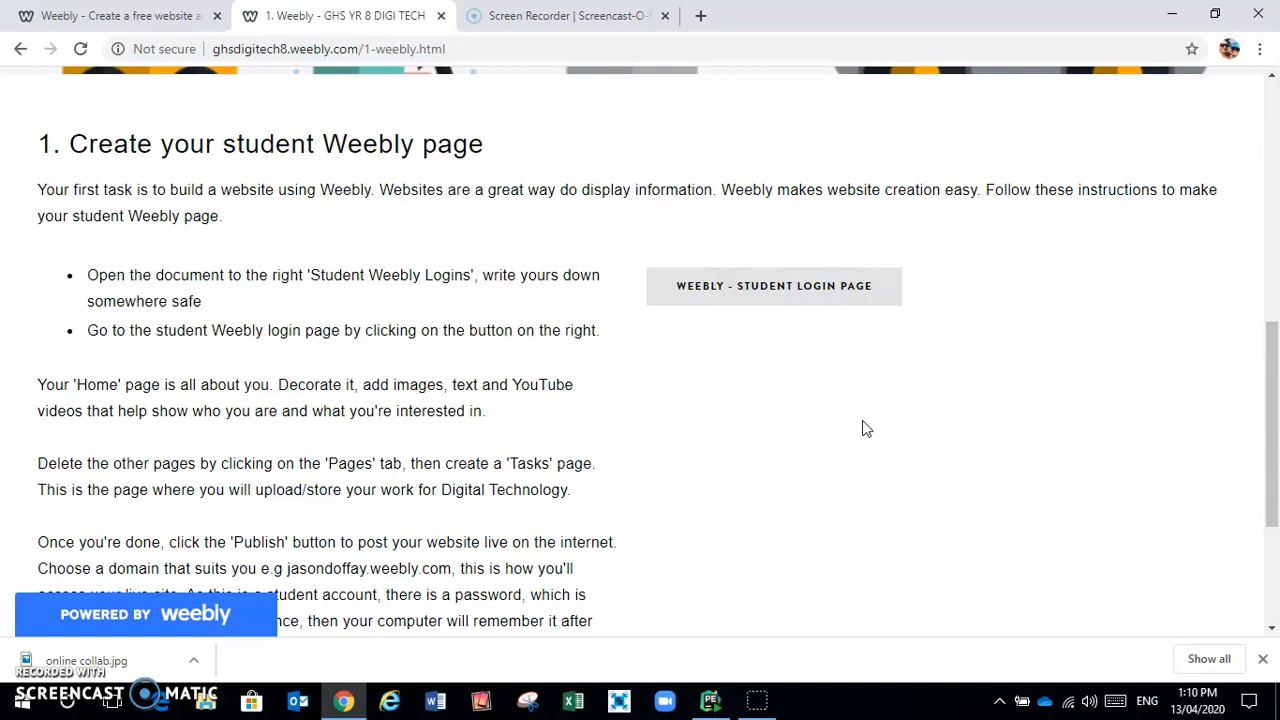
{"action": "left_click", "coordinate": [787, 289]}
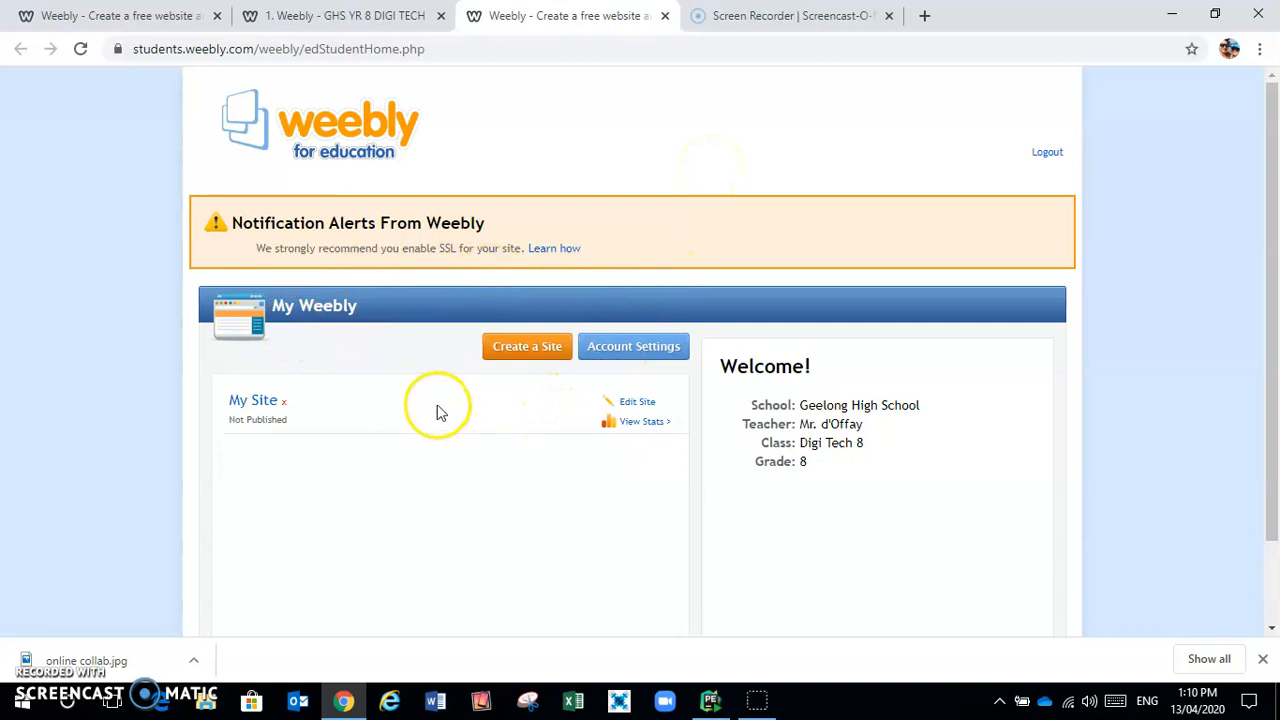
Log out, then log back in with the saved demo student username and a retyped password
{"action": "left_click", "coordinate": [1045, 151]}
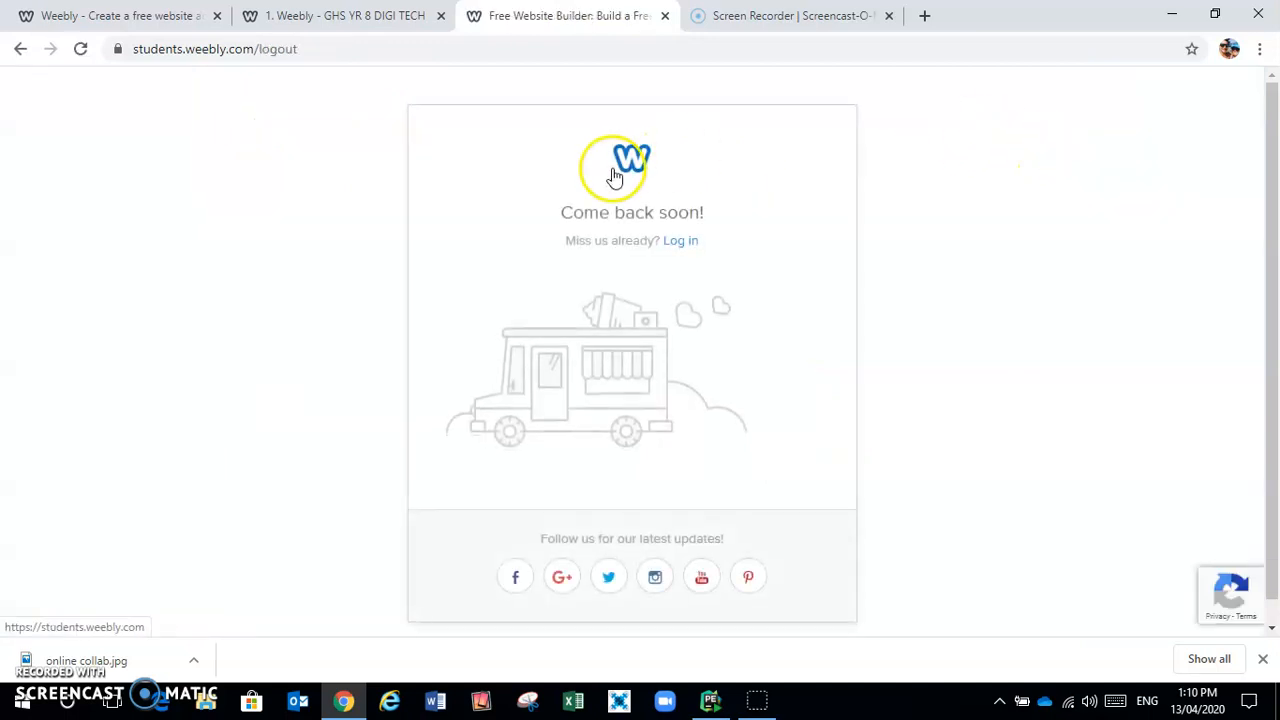
{"action": "left_click", "coordinate": [680, 244]}
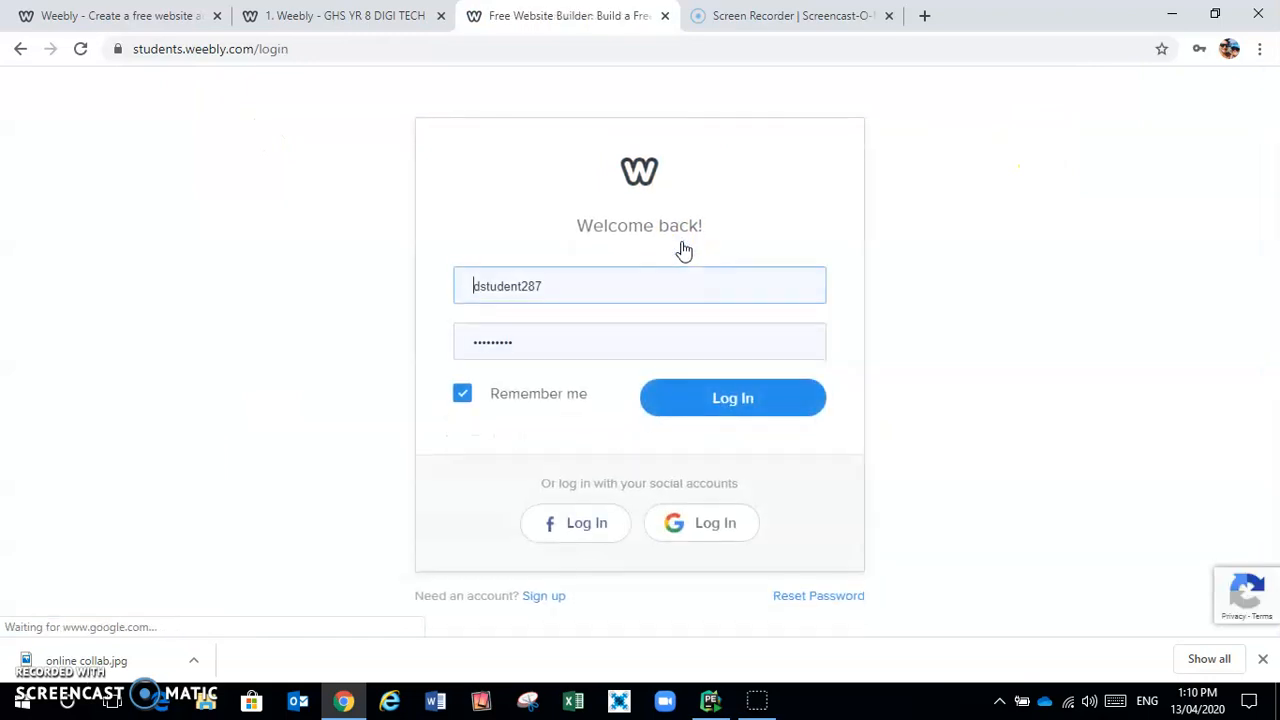
{"action": "left_click_drag", "start_coordinate": [575, 286], "coordinate": [448, 316]}
{"action": "type", "text": "DemoS"}
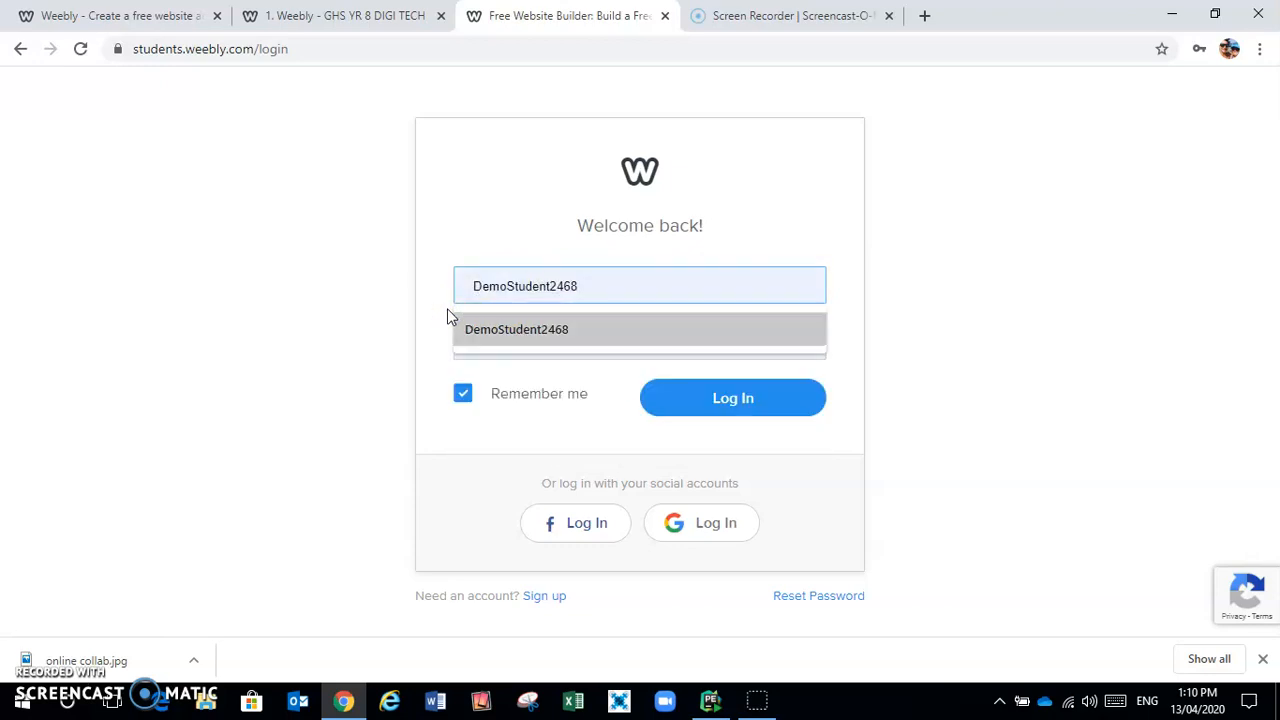
{"action": "left_click", "coordinate": [669, 329]}
{"action": "left_click", "coordinate": [705, 412]}
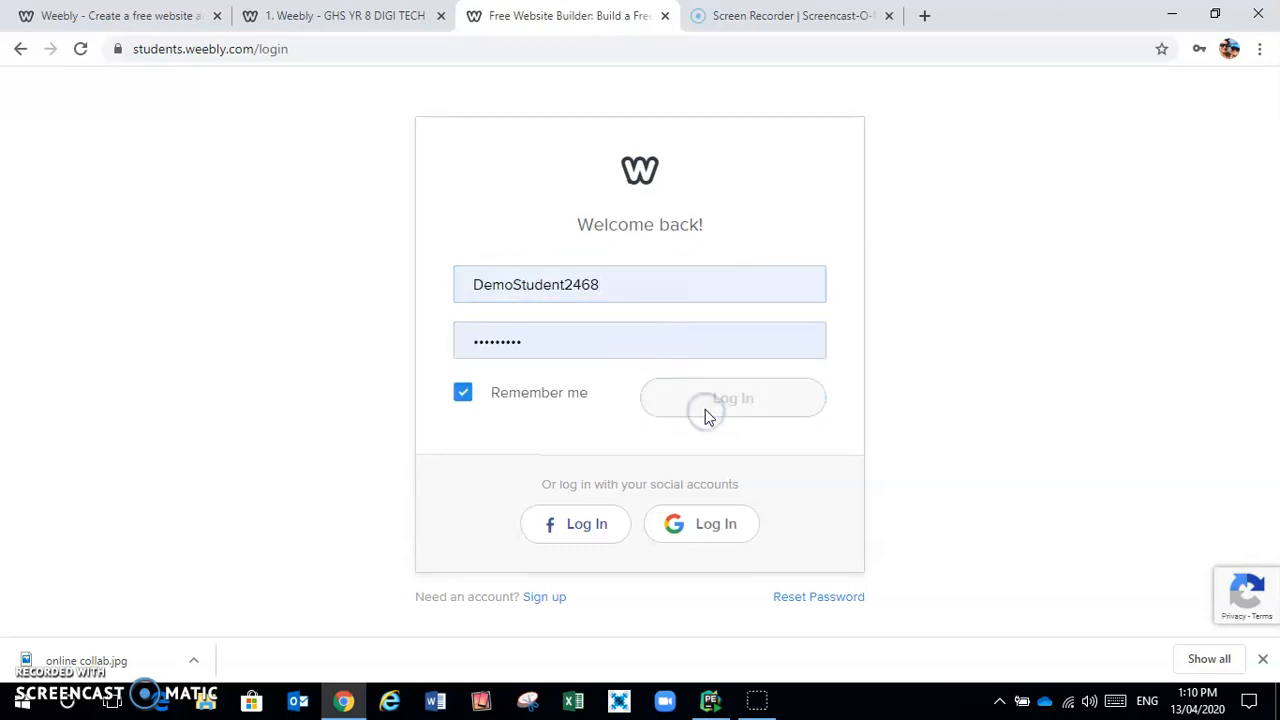
{"action": "double_click", "coordinate": [543, 340]}
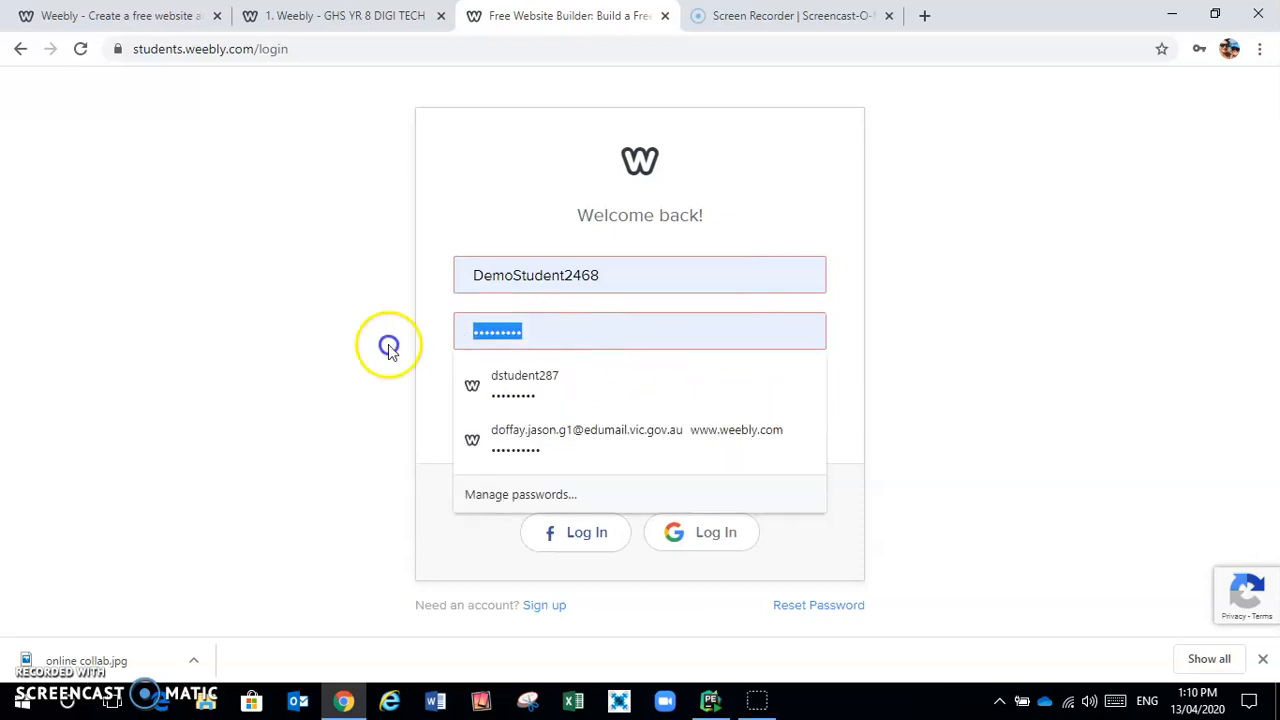
{"action": "type", "text": "••••"}
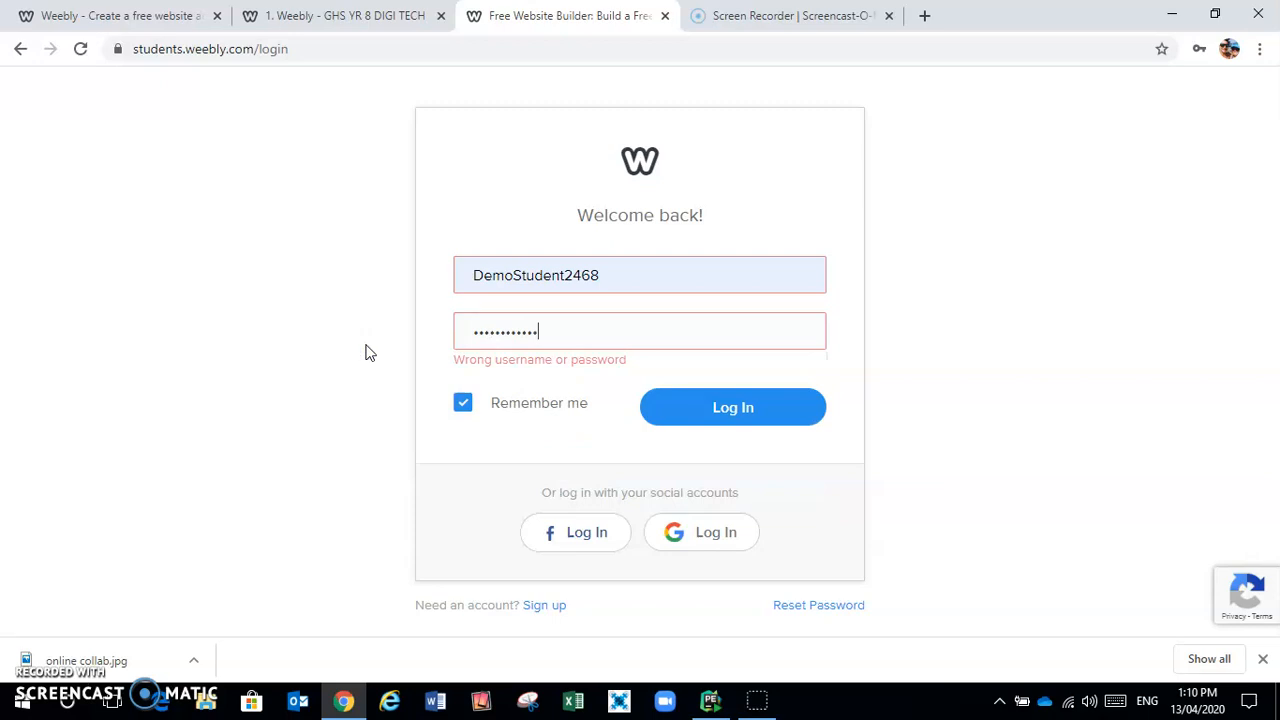
{"action": "left_click", "coordinate": [725, 400]}
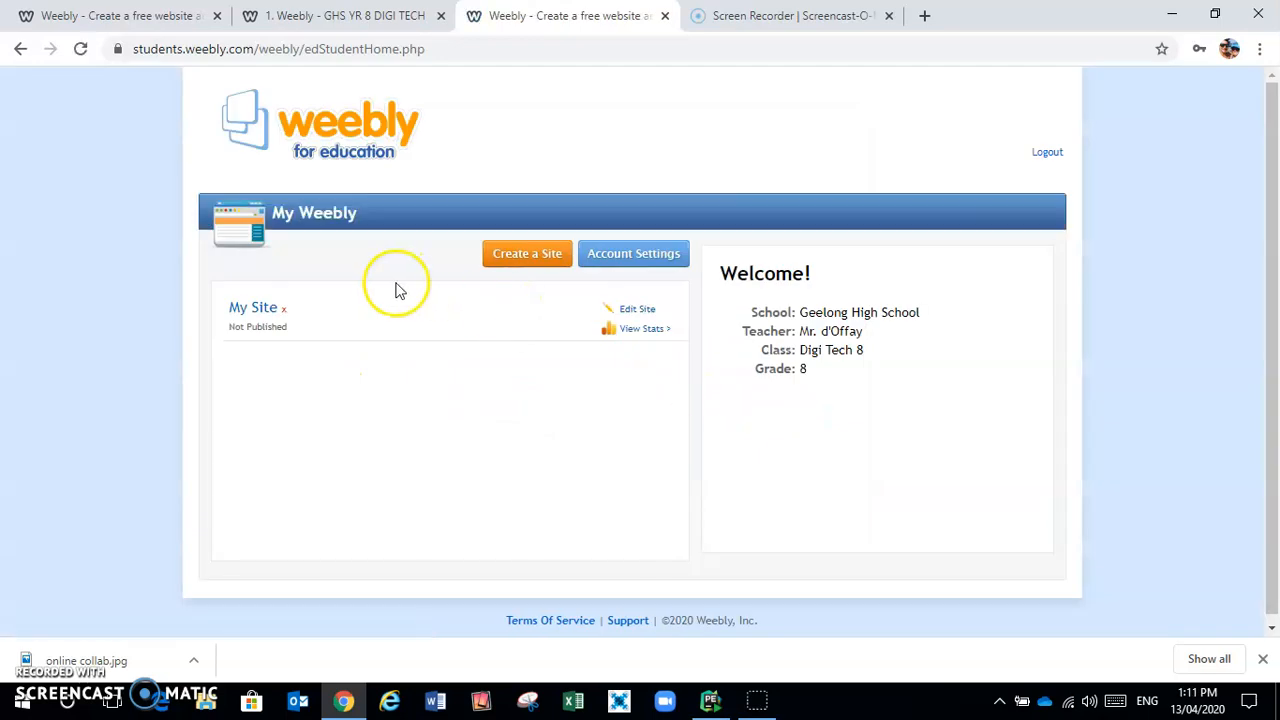
Open My Site in the editor and claim an available weebly.com subdomain based on the owner's name
{"action": "left_click", "coordinate": [269, 332]}
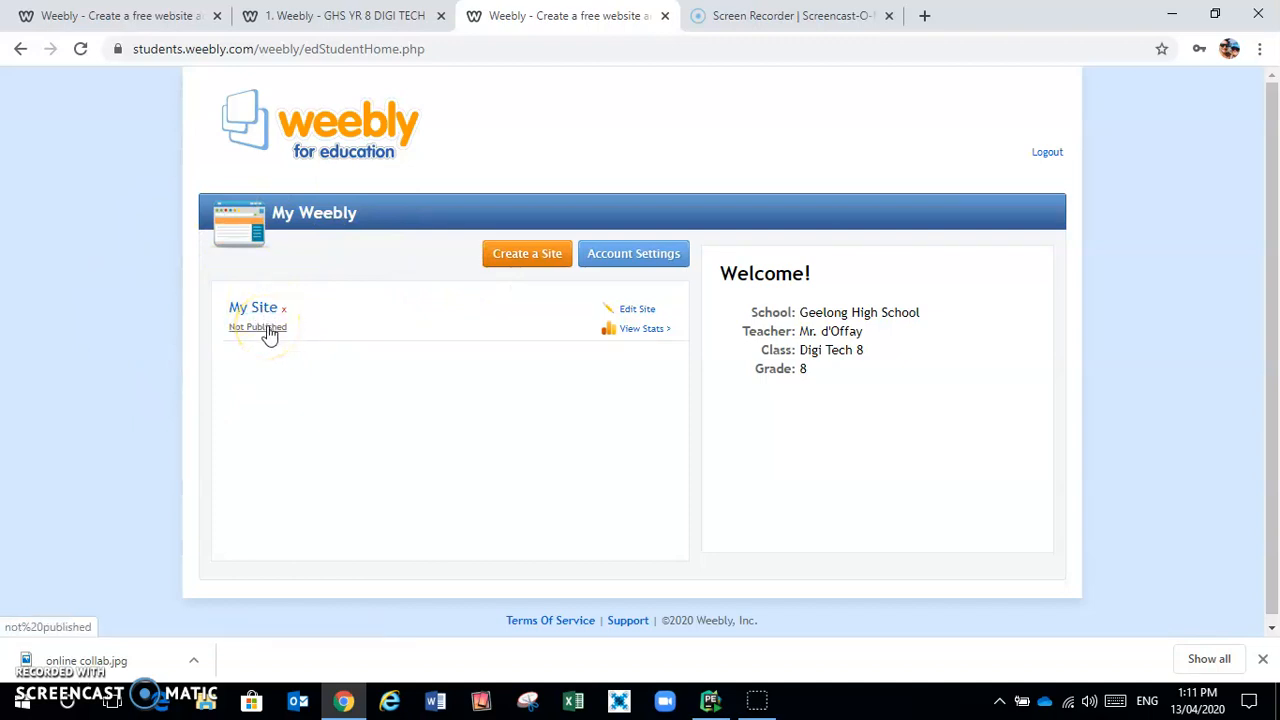
{"action": "left_click", "coordinate": [638, 310]}
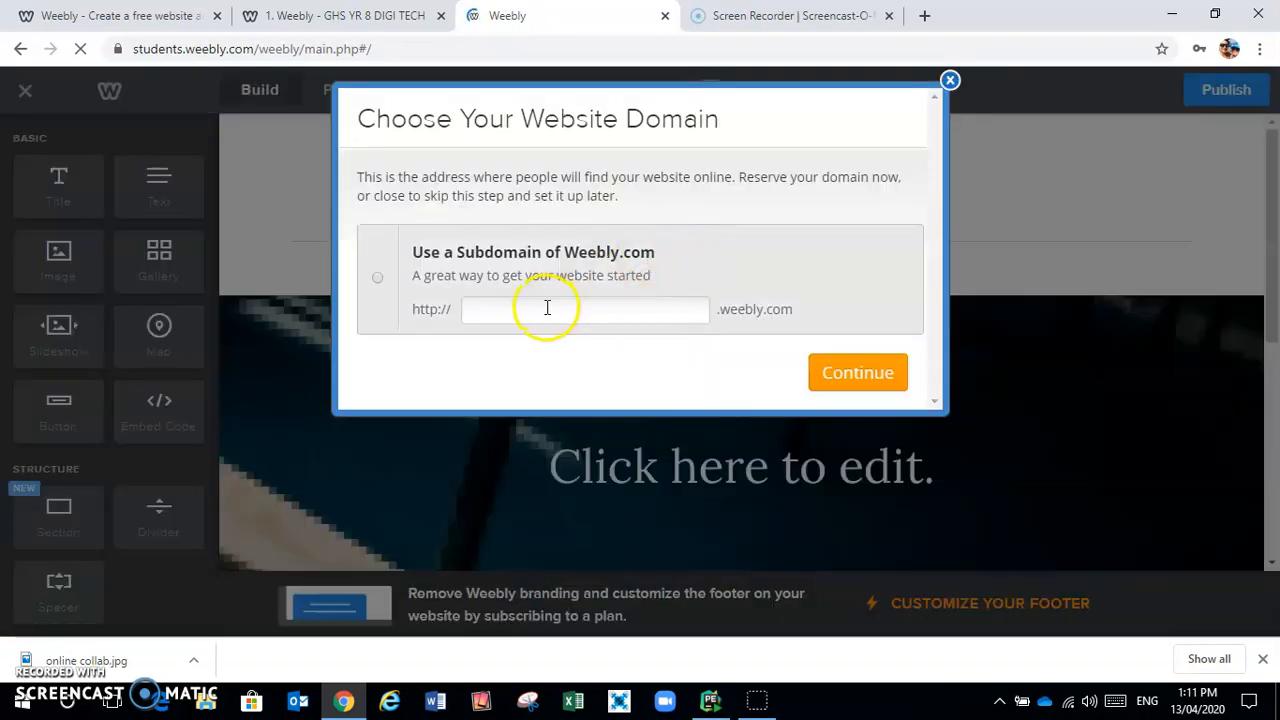
{"action": "left_click", "coordinate": [547, 308]}
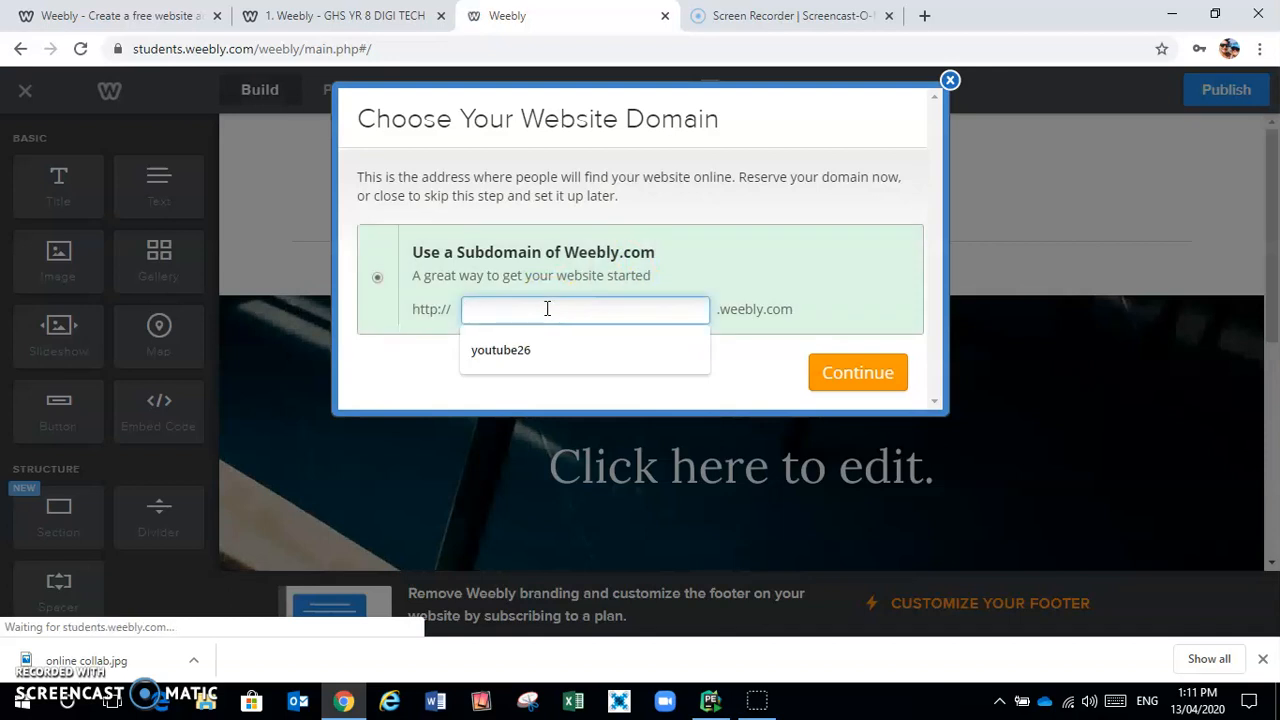
{"action": "left_click", "coordinate": [578, 313]}
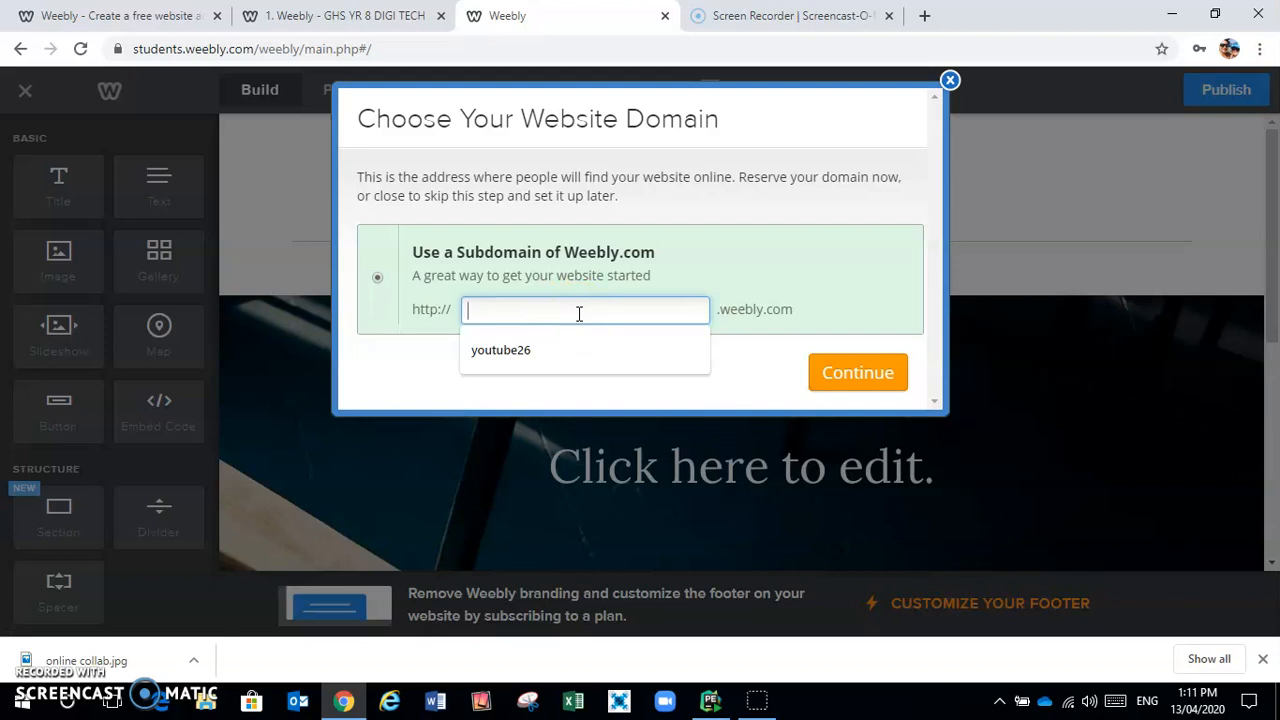
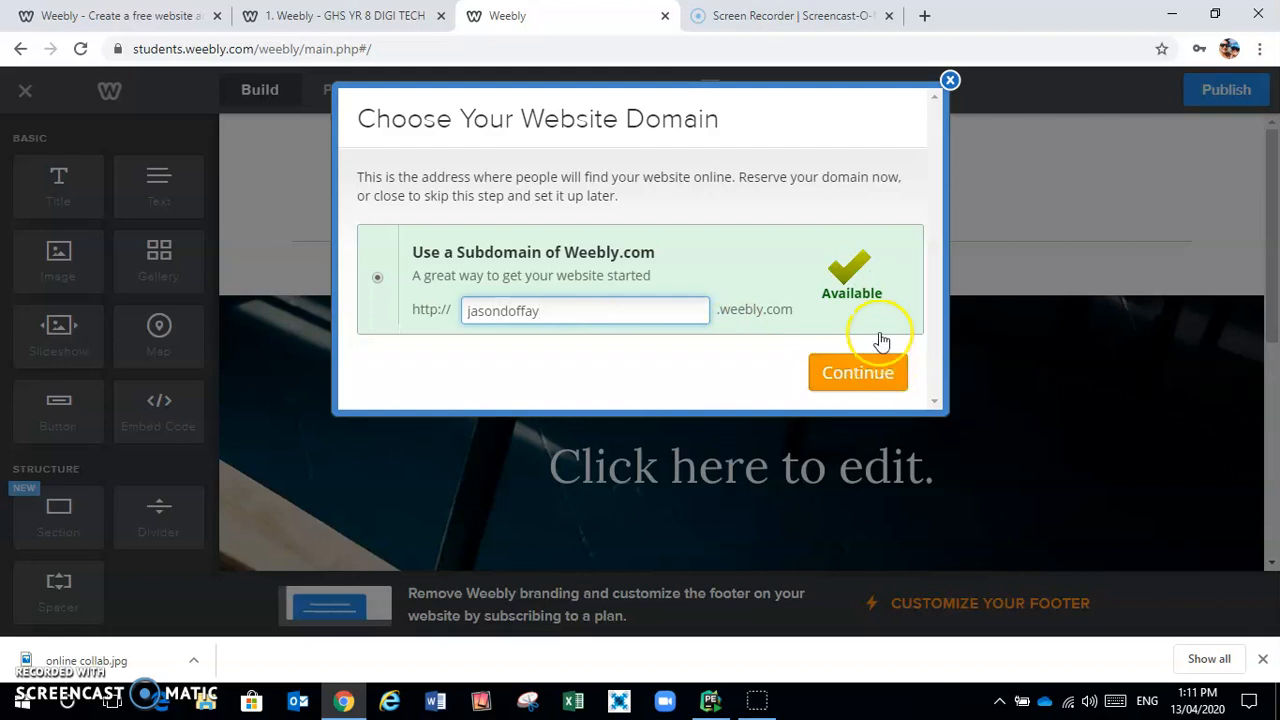
{"action": "left_click", "coordinate": [857, 372]}
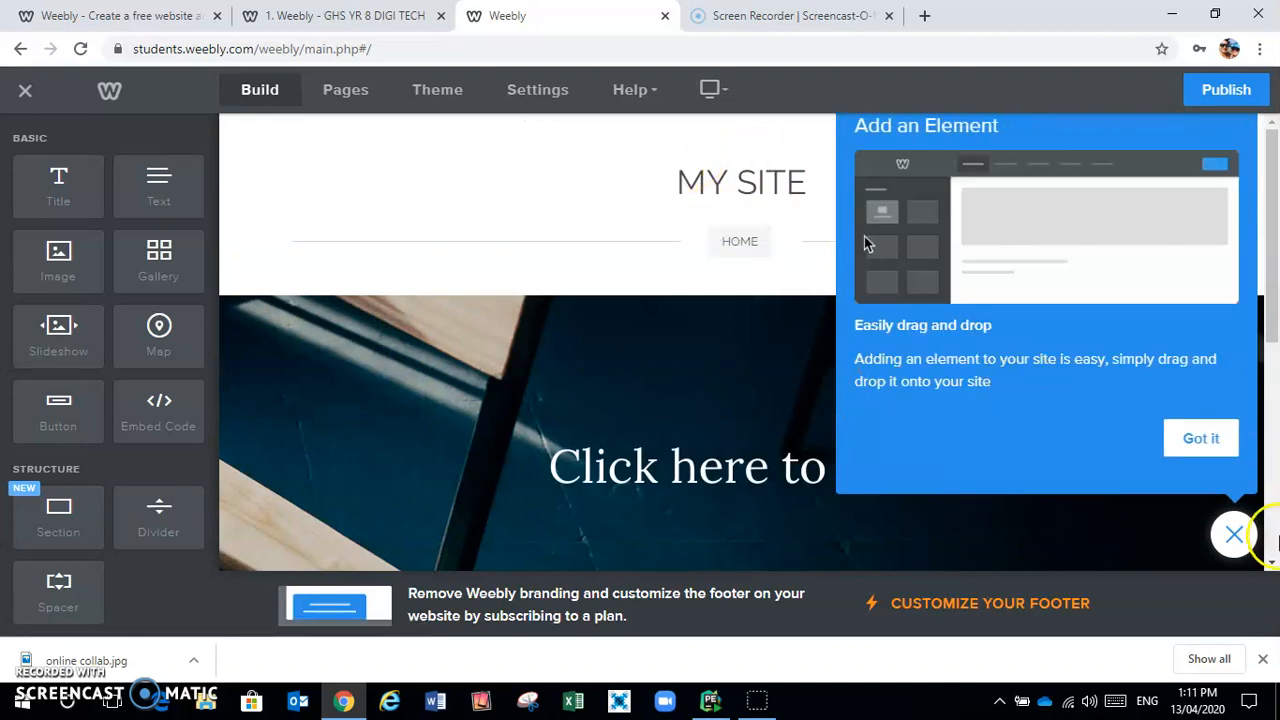
Dismiss the element introduction and replace the MY SITE site title with the owner's name
{"action": "left_click", "coordinate": [1236, 535]}
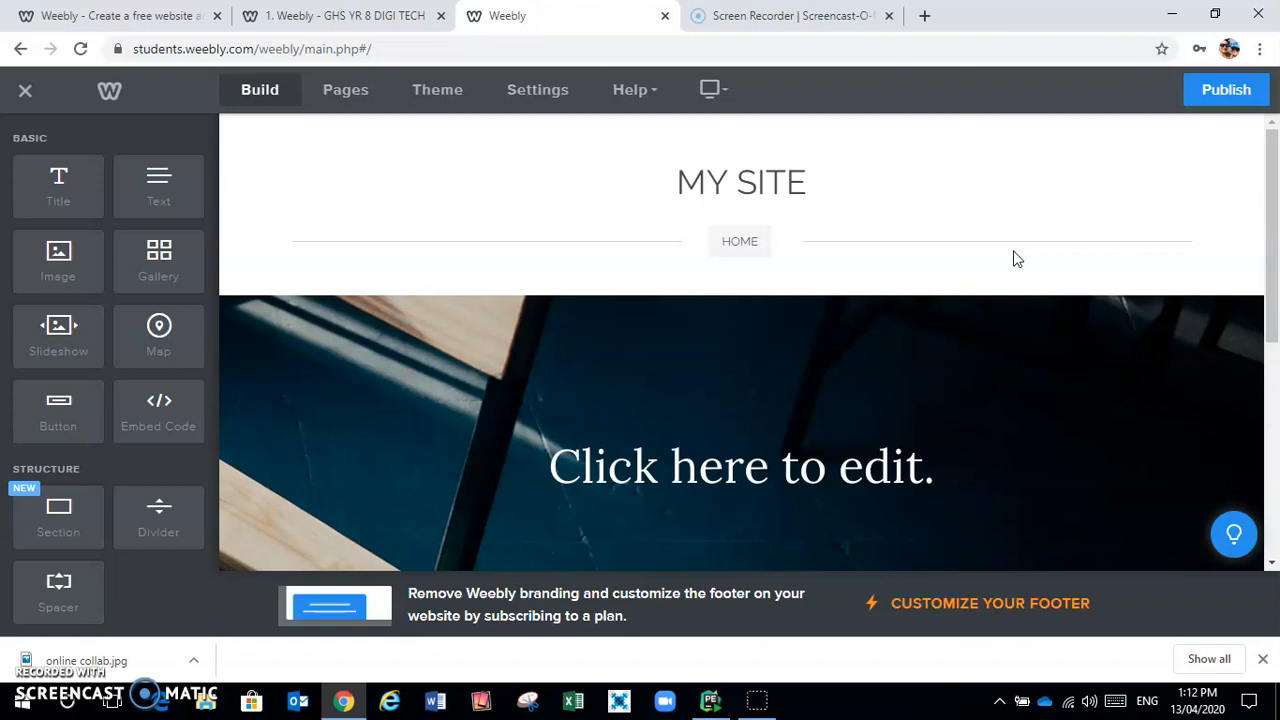
{"action": "left_click", "coordinate": [770, 182]}
{"action": "left_click", "coordinate": [806, 182]}
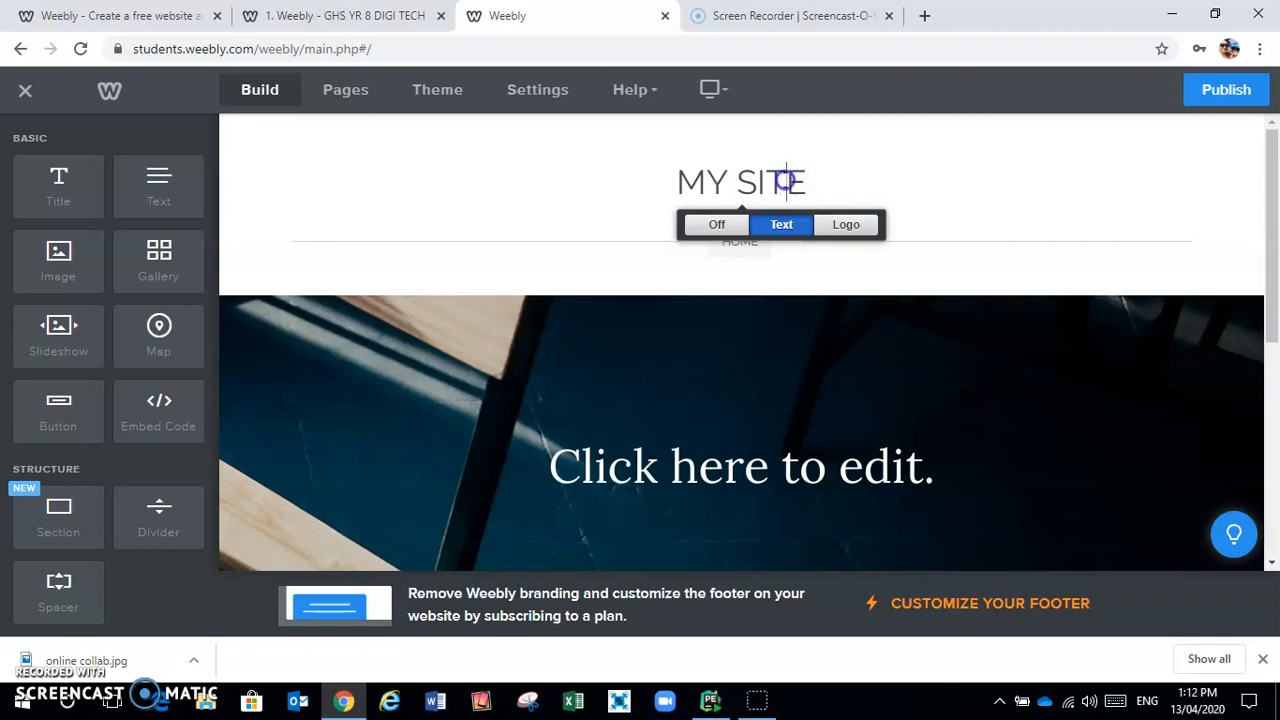
{"action": "left_click", "coordinate": [811, 180]}
{"action": "left_click", "coordinate": [806, 180]}
{"action": "left_click_drag", "start_coordinate": [805, 180], "coordinate": [686, 187]}
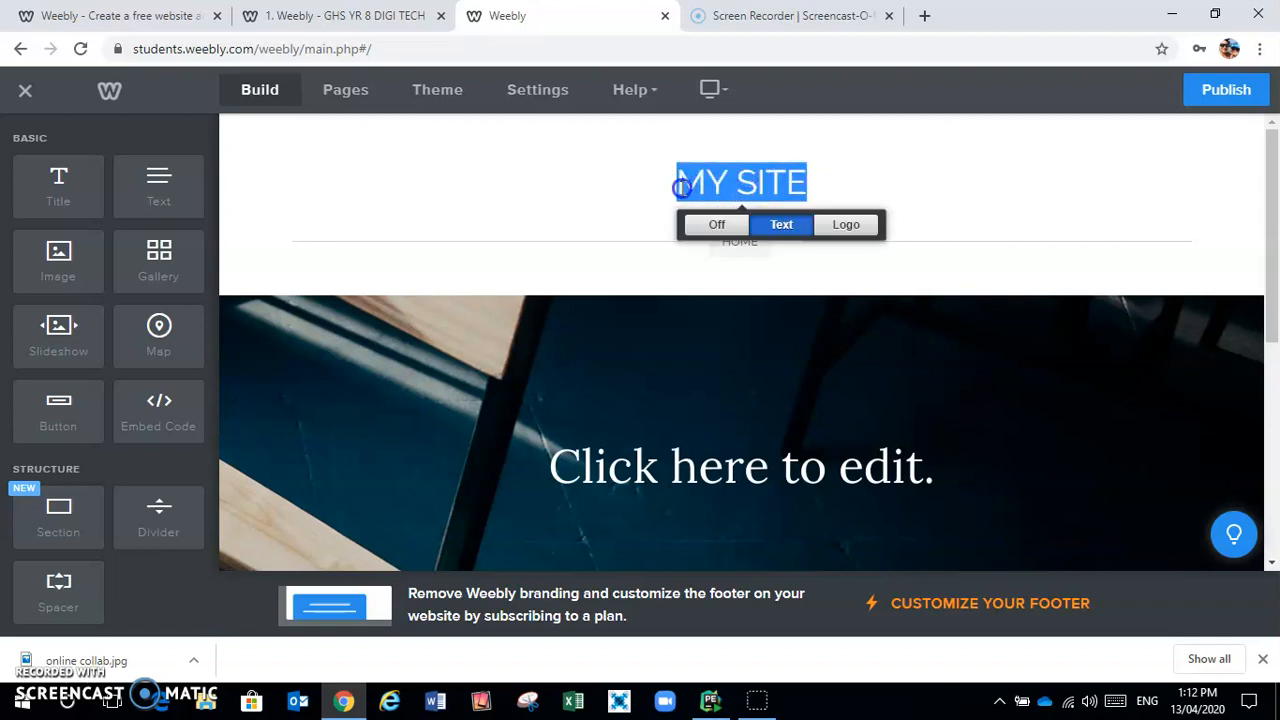
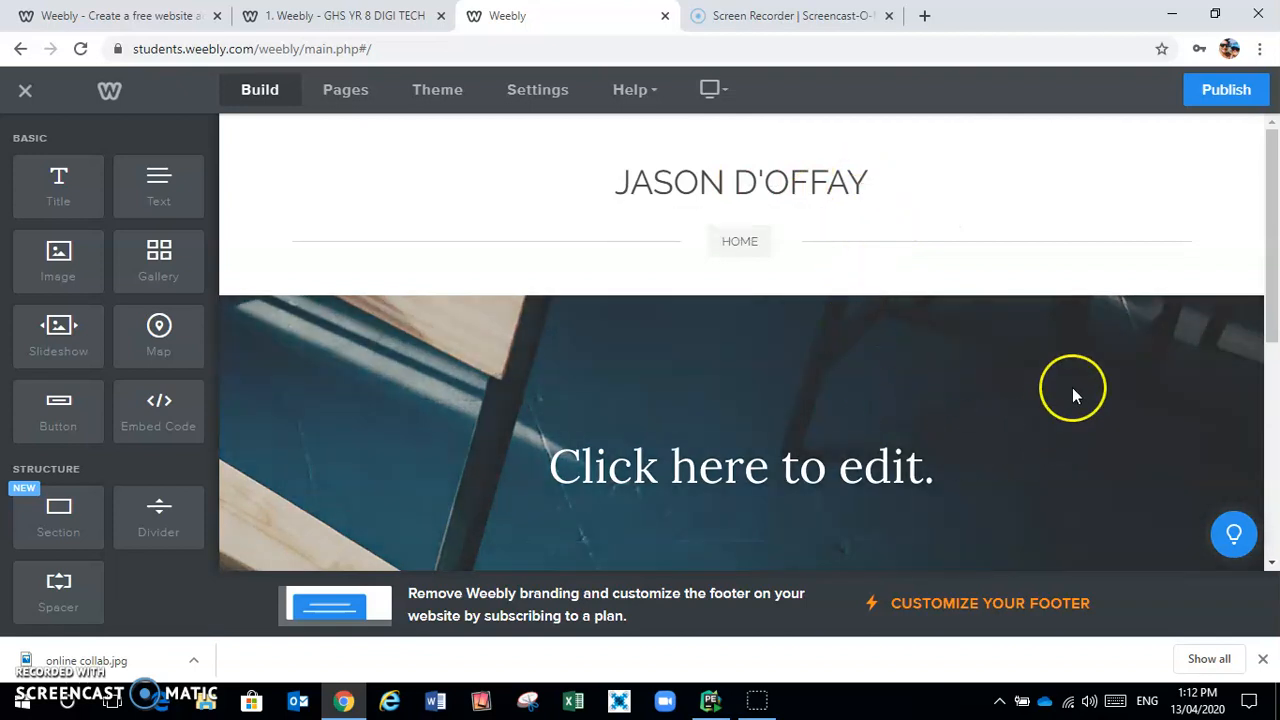
Change the banner heading to 'About Me' and bring the empty section below into view
{"action": "left_click_drag", "start_coordinate": [1274, 190], "coordinate": [1273, 250]}
{"action": "left_click", "coordinate": [991, 346]}
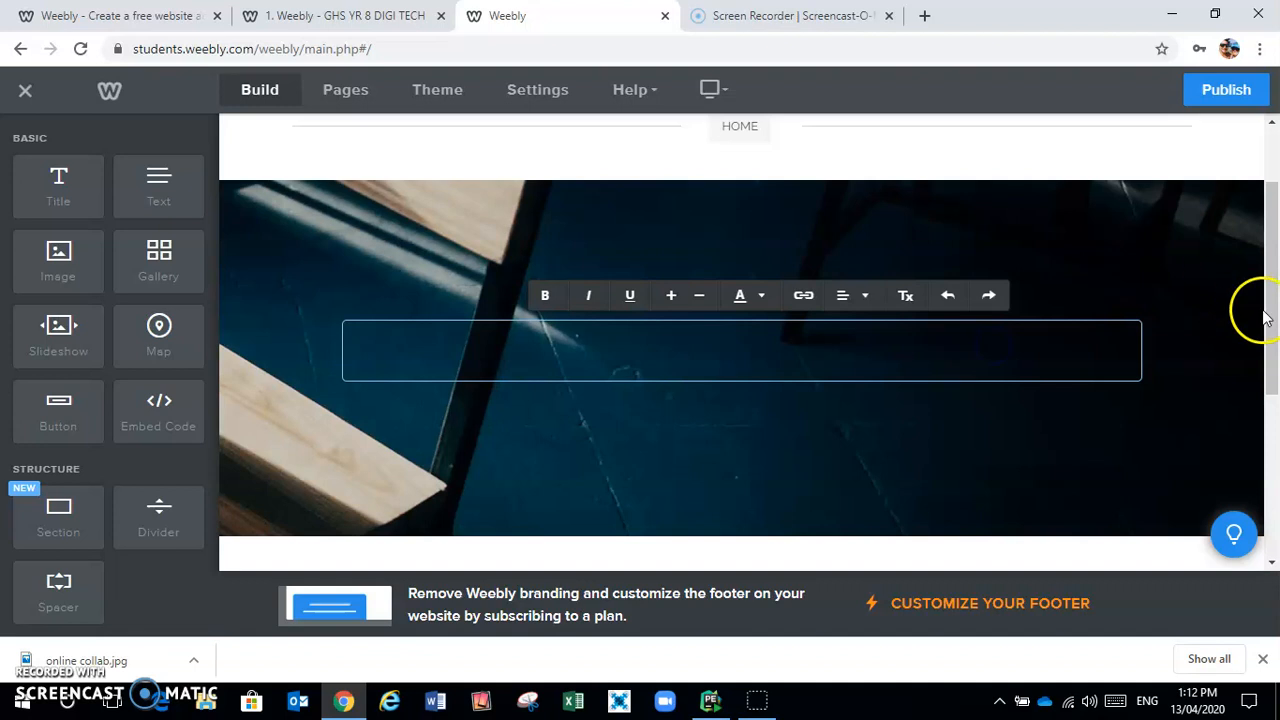
{"action": "type", "text": "About "}
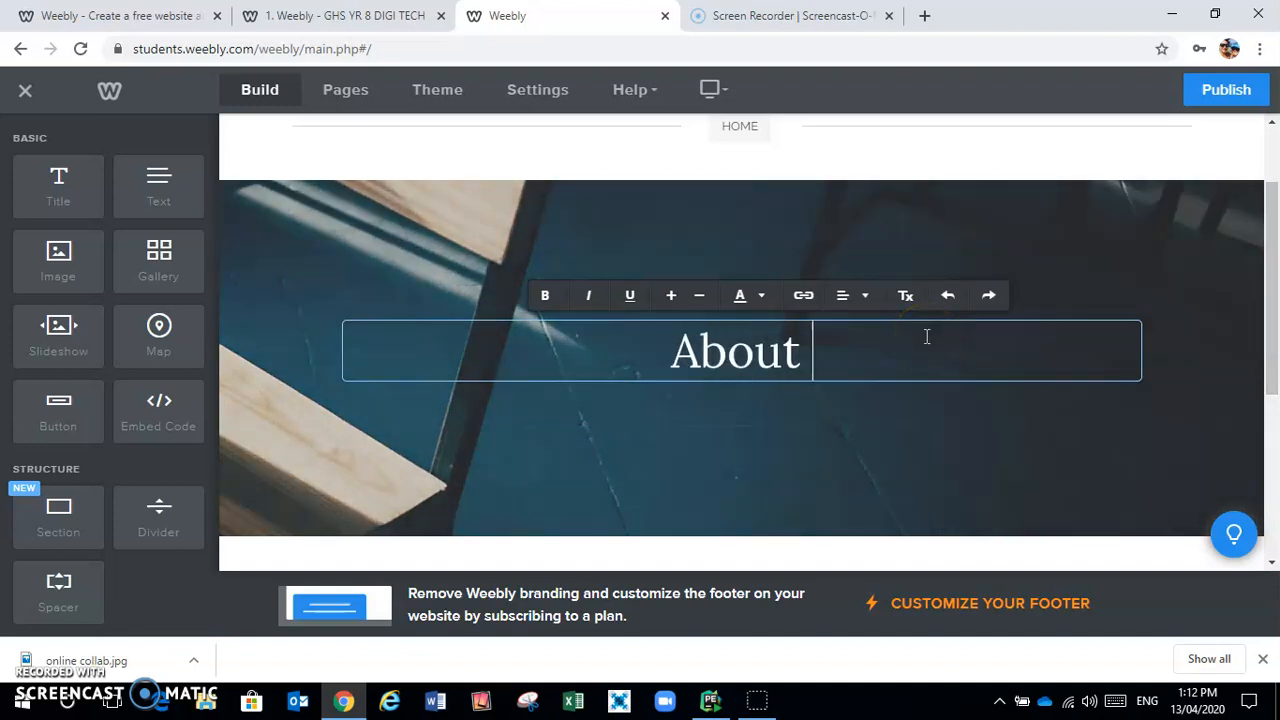
{"action": "type", "text": "Me"}
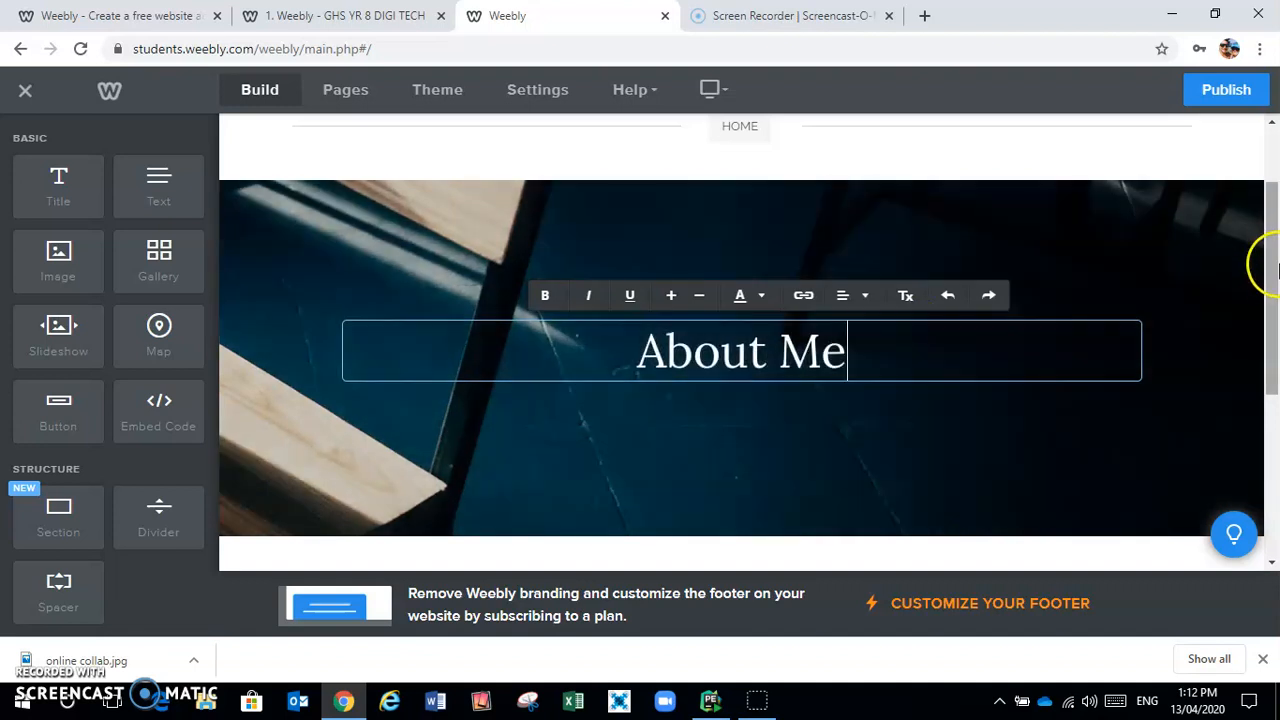
{"action": "left_click_drag", "start_coordinate": [1271, 271], "coordinate": [1276, 343]}
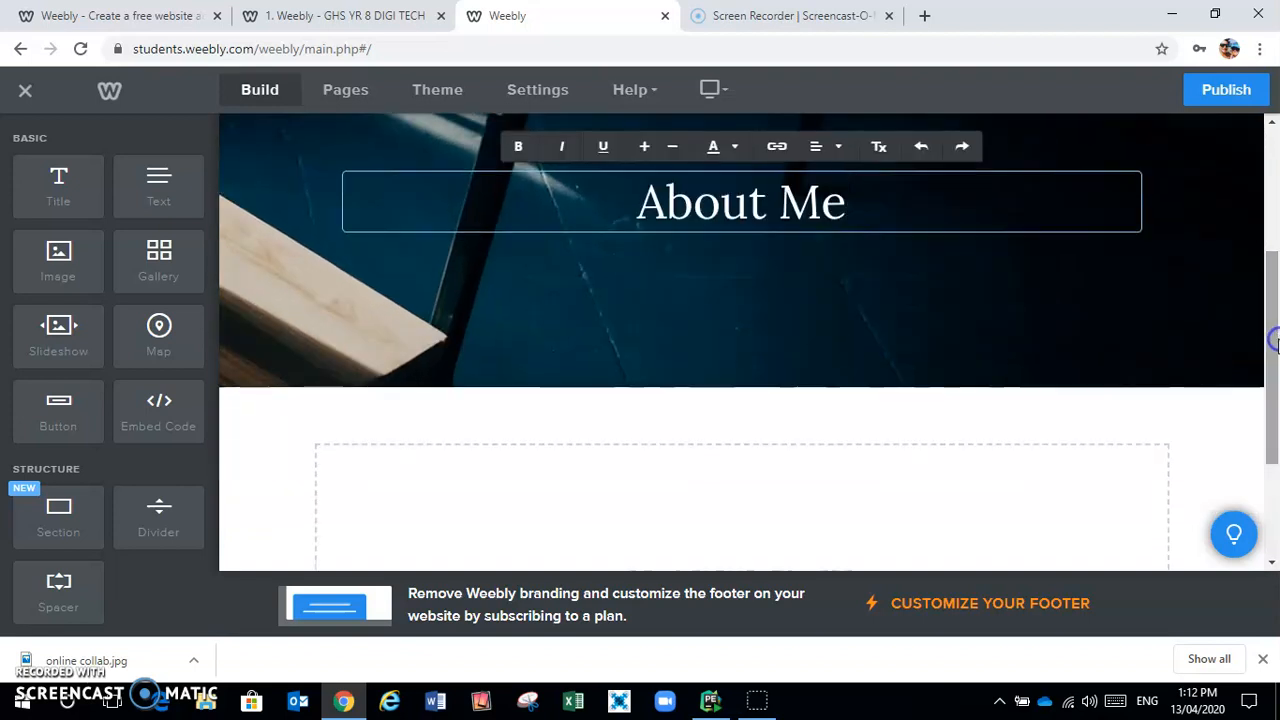
{"action": "left_click_drag", "start_coordinate": [1276, 275], "coordinate": [1276, 365]}
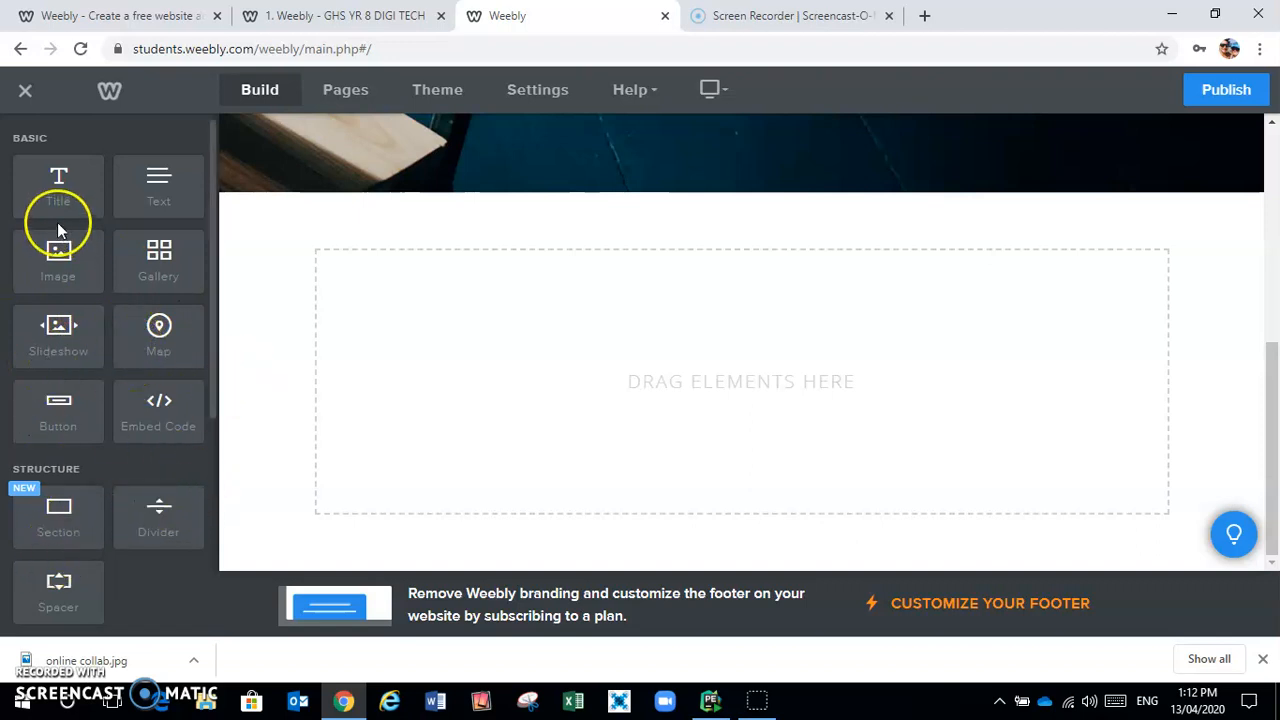
Add a Title block with the owner's name and 'All about me', plus a Text block with the intro paragraph
{"action": "left_click_drag", "start_coordinate": [57, 184], "coordinate": [57, 185]}
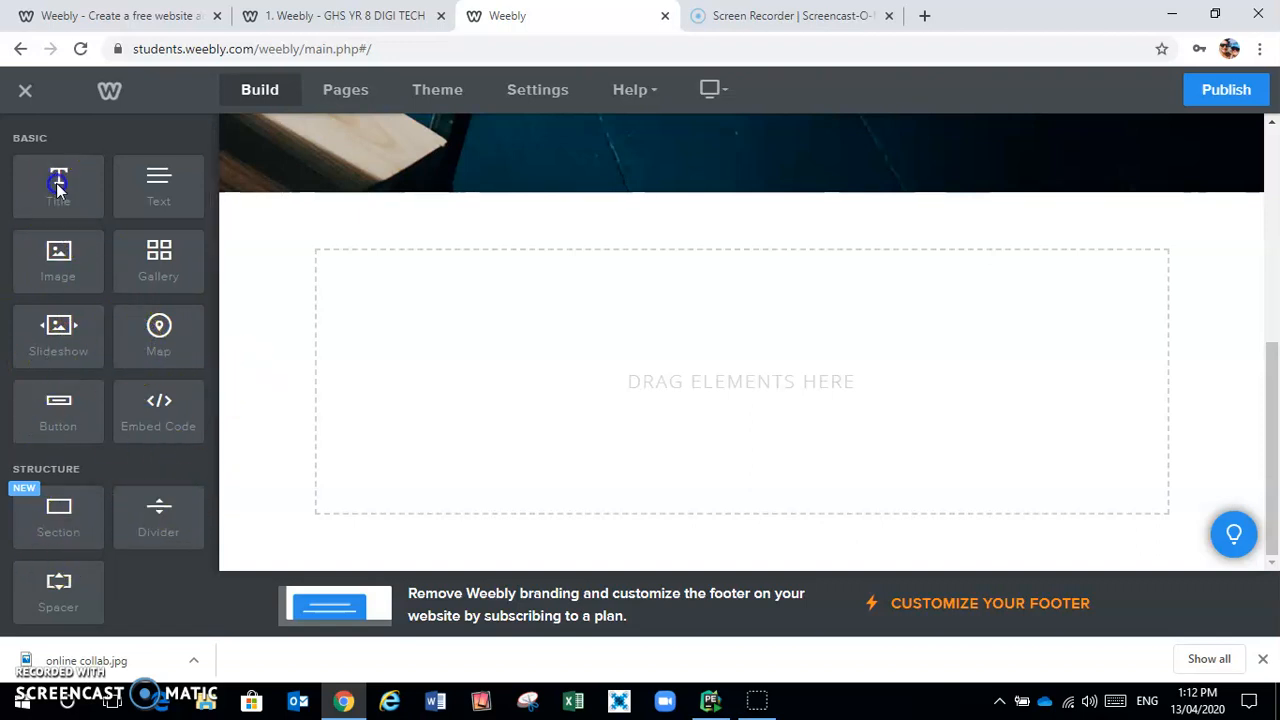
{"action": "left_click_drag", "start_coordinate": [57, 182], "coordinate": [441, 285]}
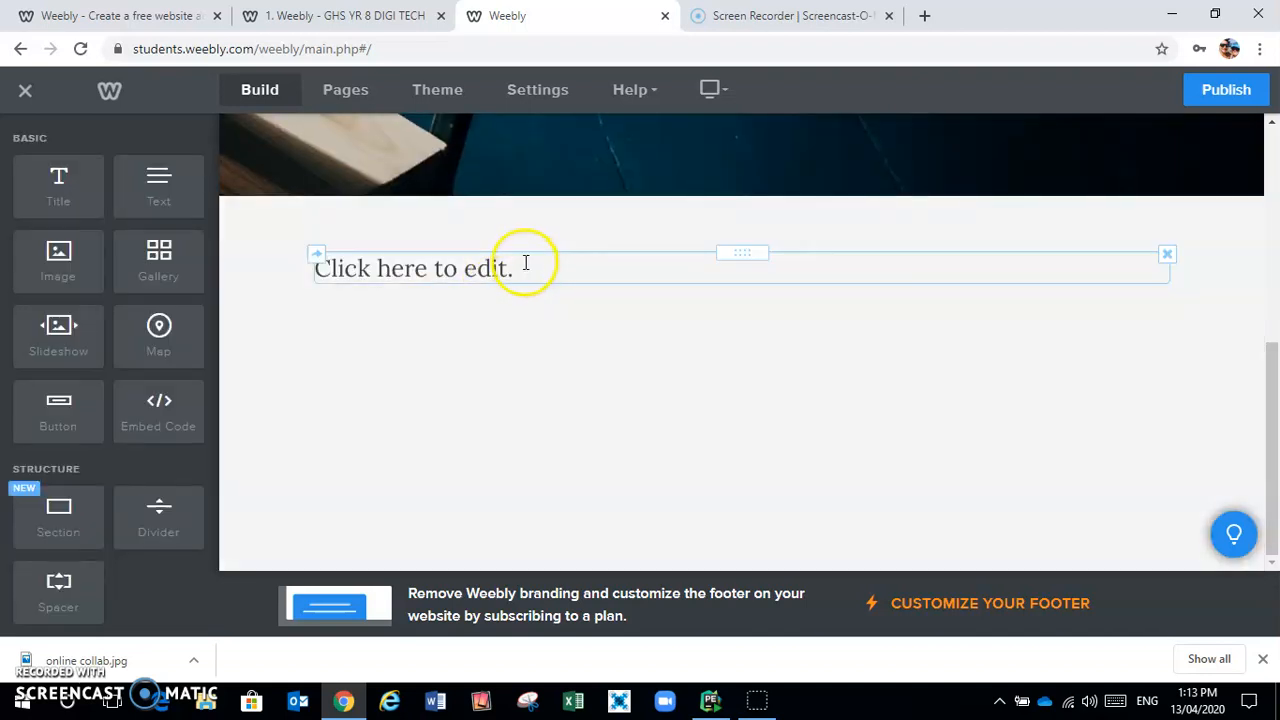
{"action": "left_click", "coordinate": [523, 262]}
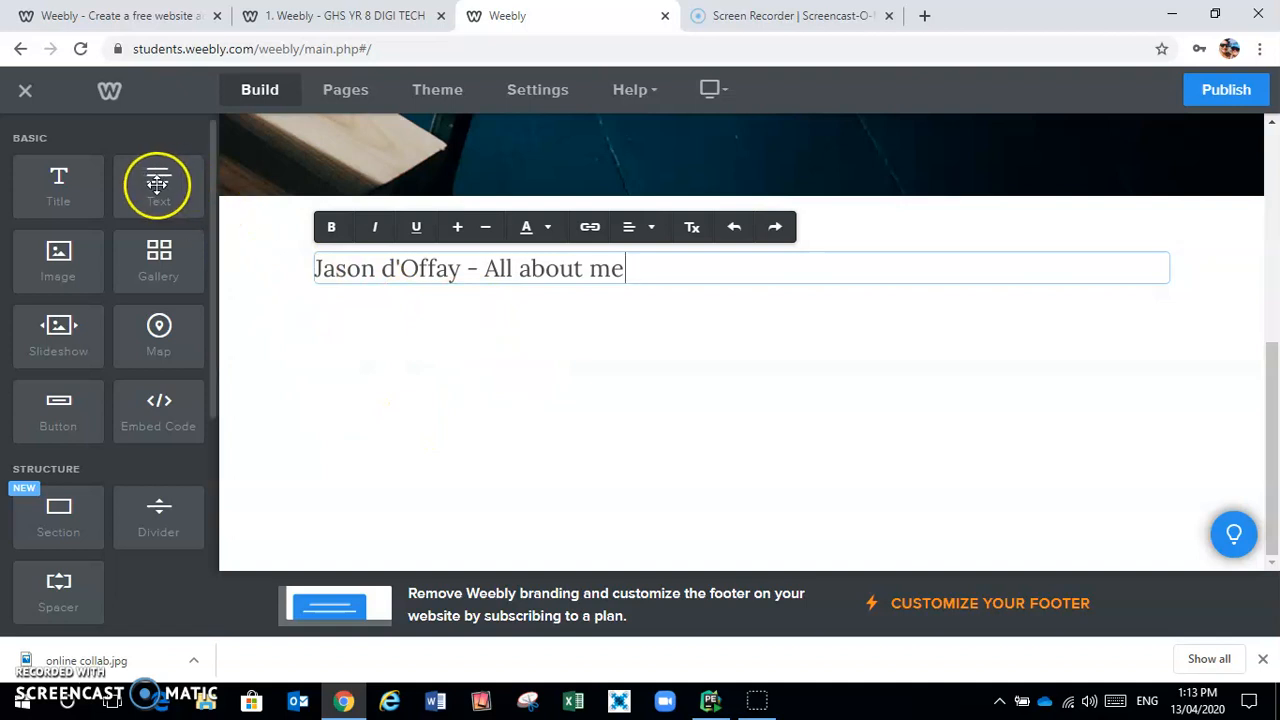
{"action": "left_click_drag", "start_coordinate": [156, 185], "coordinate": [641, 336]}
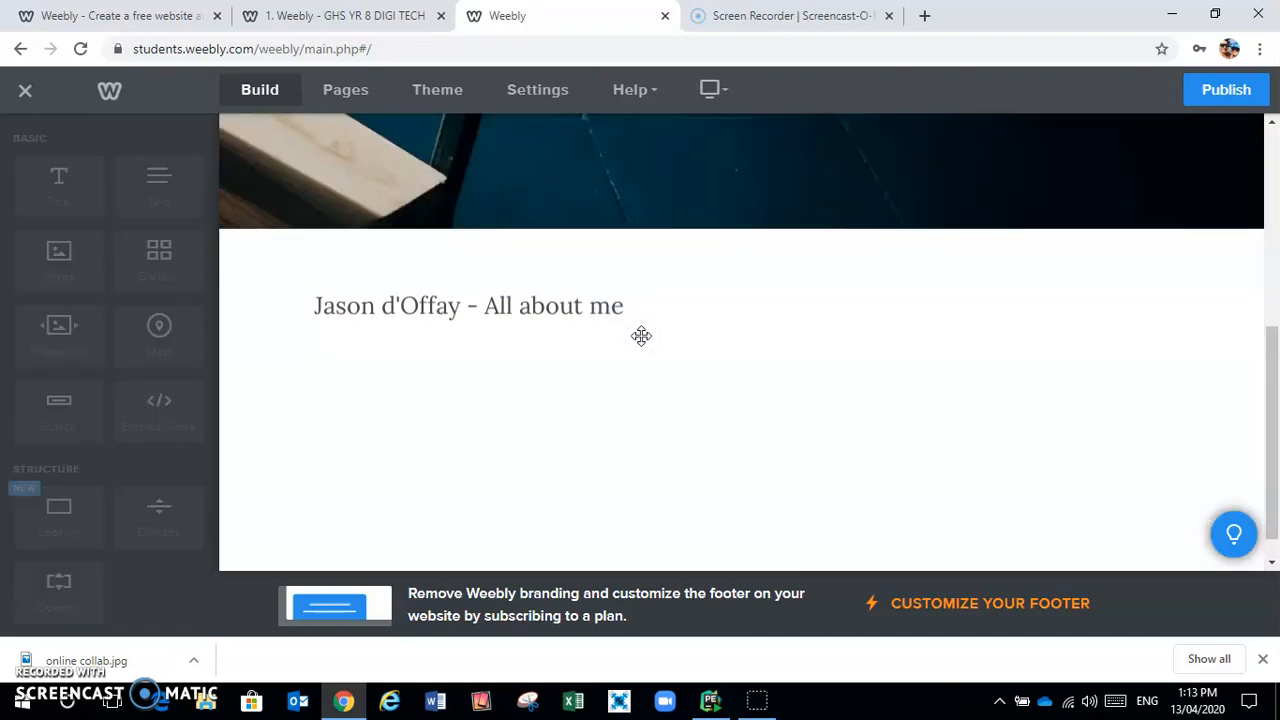
{"action": "left_click", "coordinate": [438, 335]}
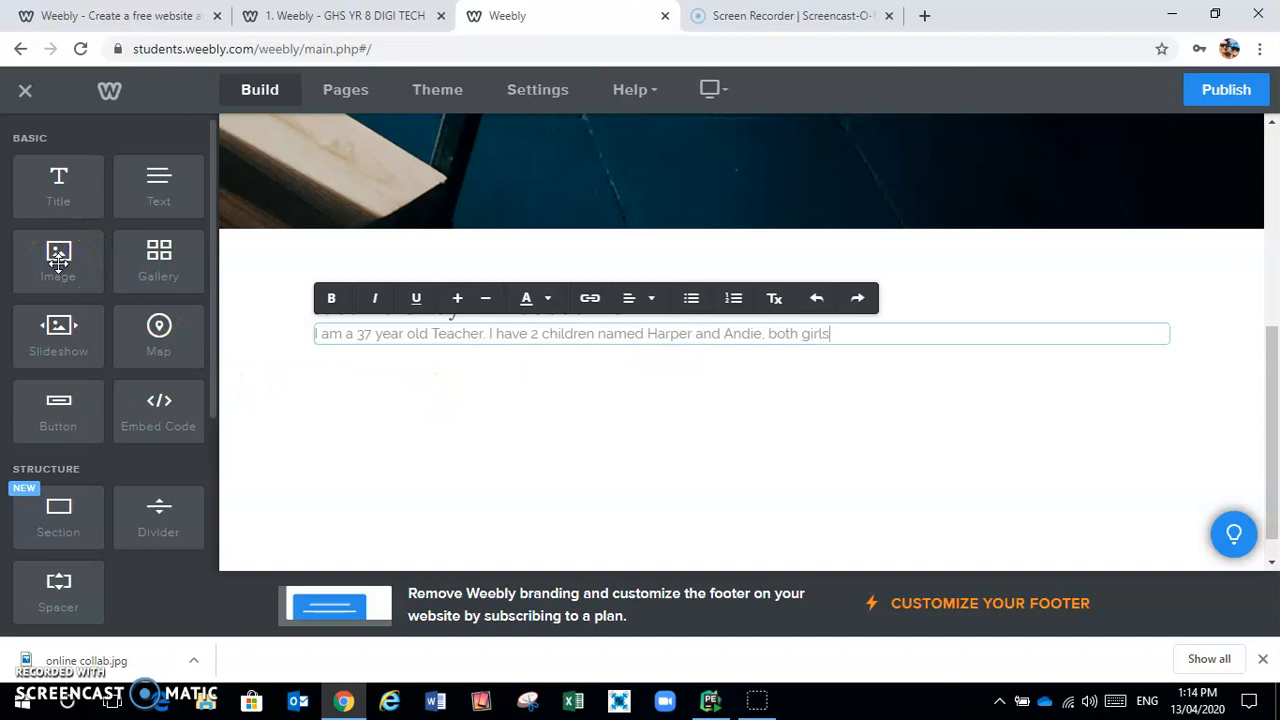
Drop an empty Image block to the right of the introduction text
{"action": "left_click_drag", "start_coordinate": [58, 262], "coordinate": [529, 315]}
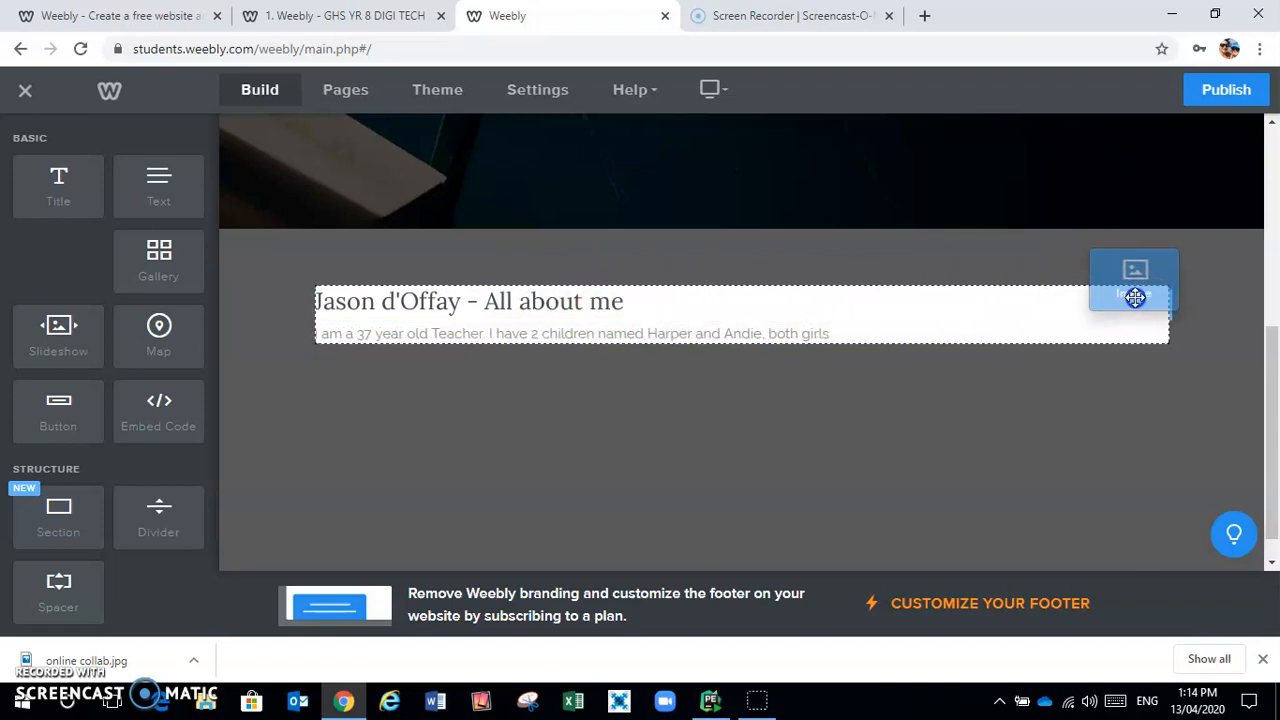
{"action": "left_click_drag", "start_coordinate": [1147, 321], "coordinate": [947, 318]}
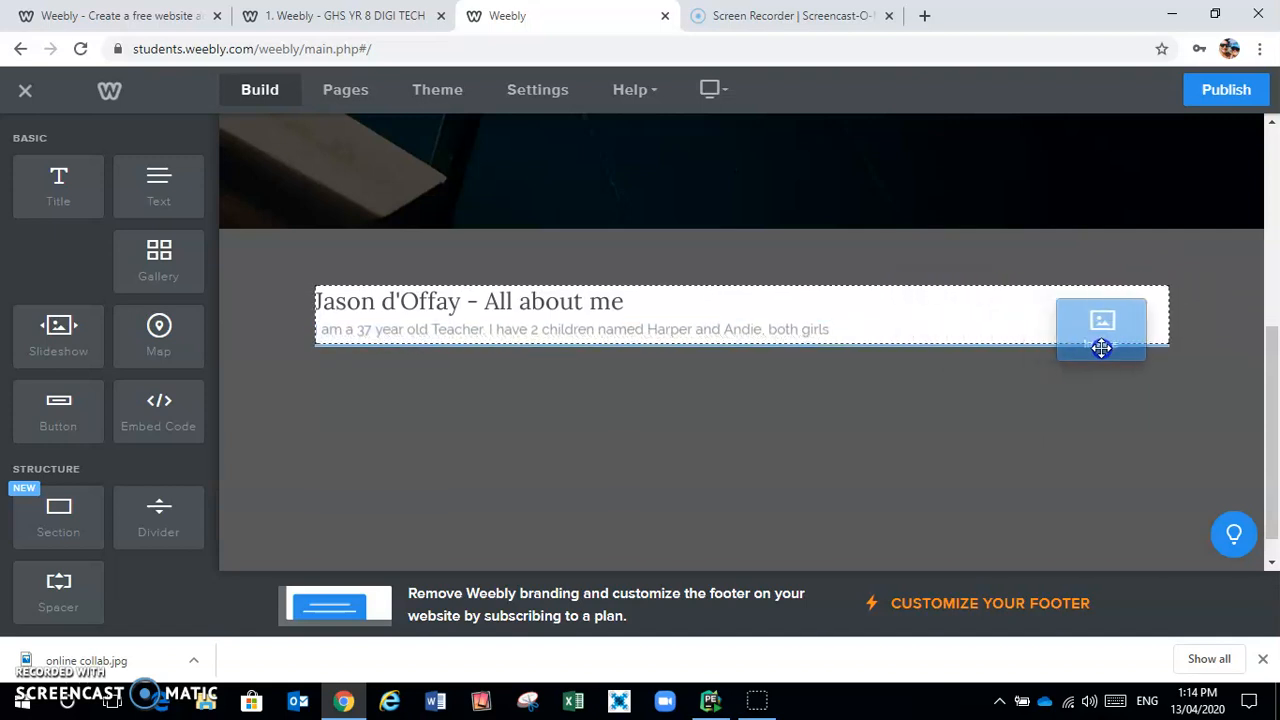
{"action": "left_click_drag", "start_coordinate": [1129, 340], "coordinate": [1123, 343]}
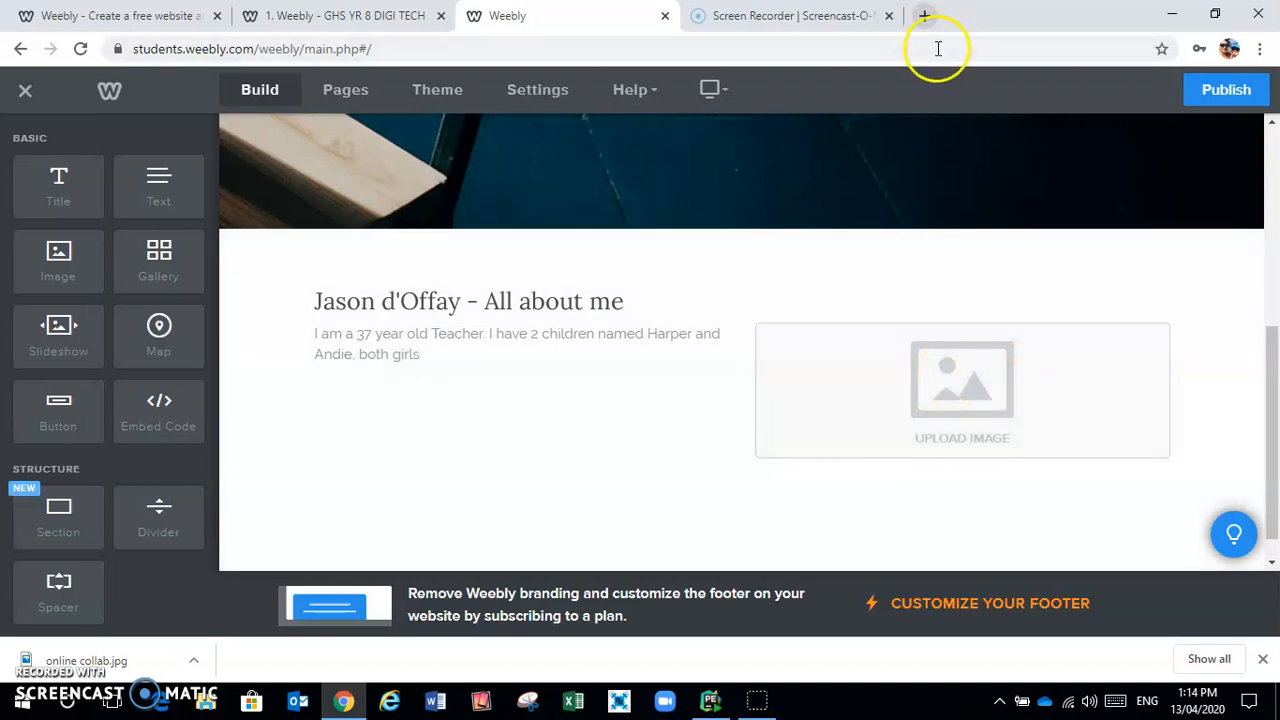
Search Google Images for 'computer' in a new browser tab
{"action": "left_click", "coordinate": [922, 16]}
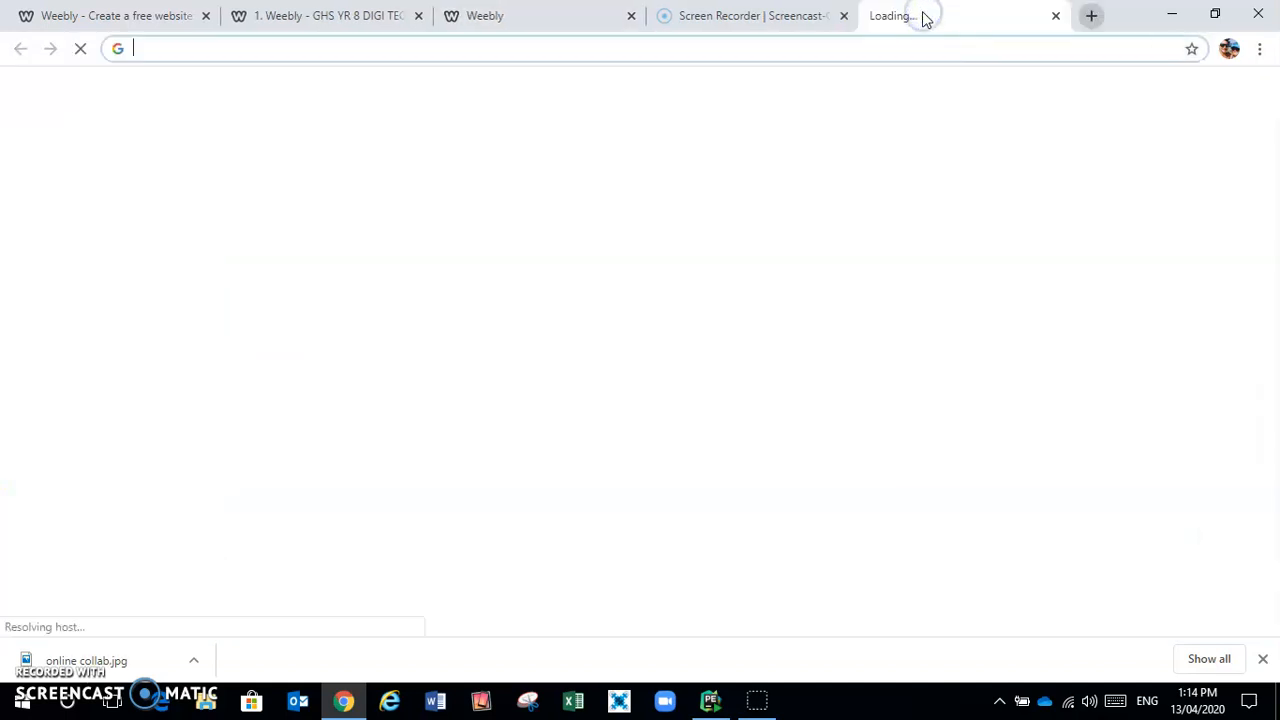
{"action": "left_click", "coordinate": [542, 50]}
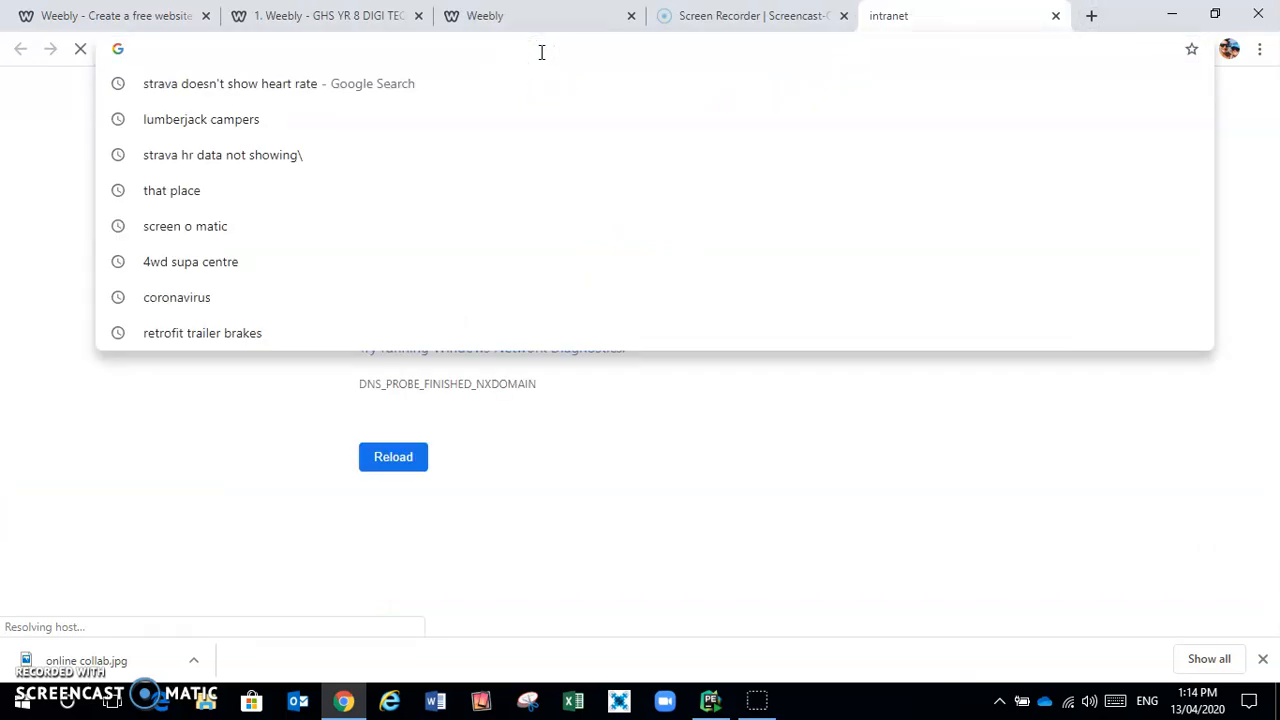
{"action": "type", "text": "ccomp"}
{"action": "key", "text": "BackSpace"}
{"action": "key", "text": "BackSpace"}
{"action": "key", "text": "BackSpace"}
{"action": "key", "text": "BackSpace"}
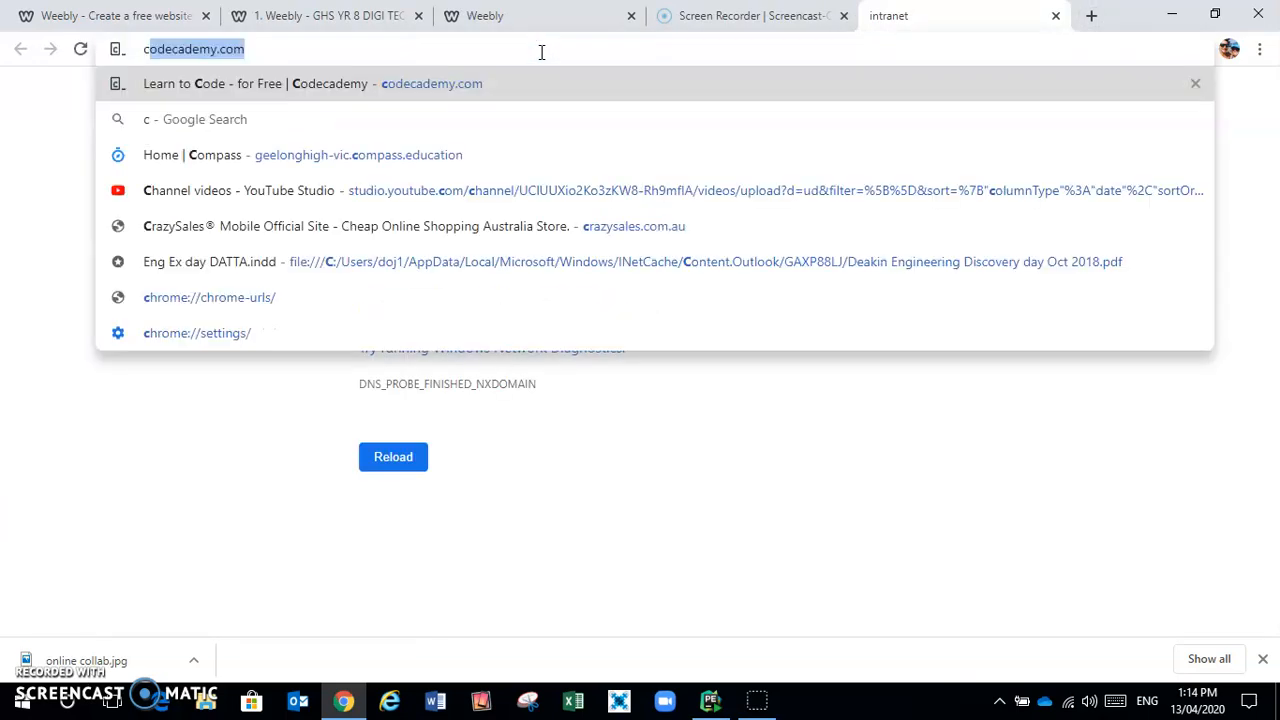
{"action": "type", "text": "omputer"}
{"action": "key", "text": "Return"}
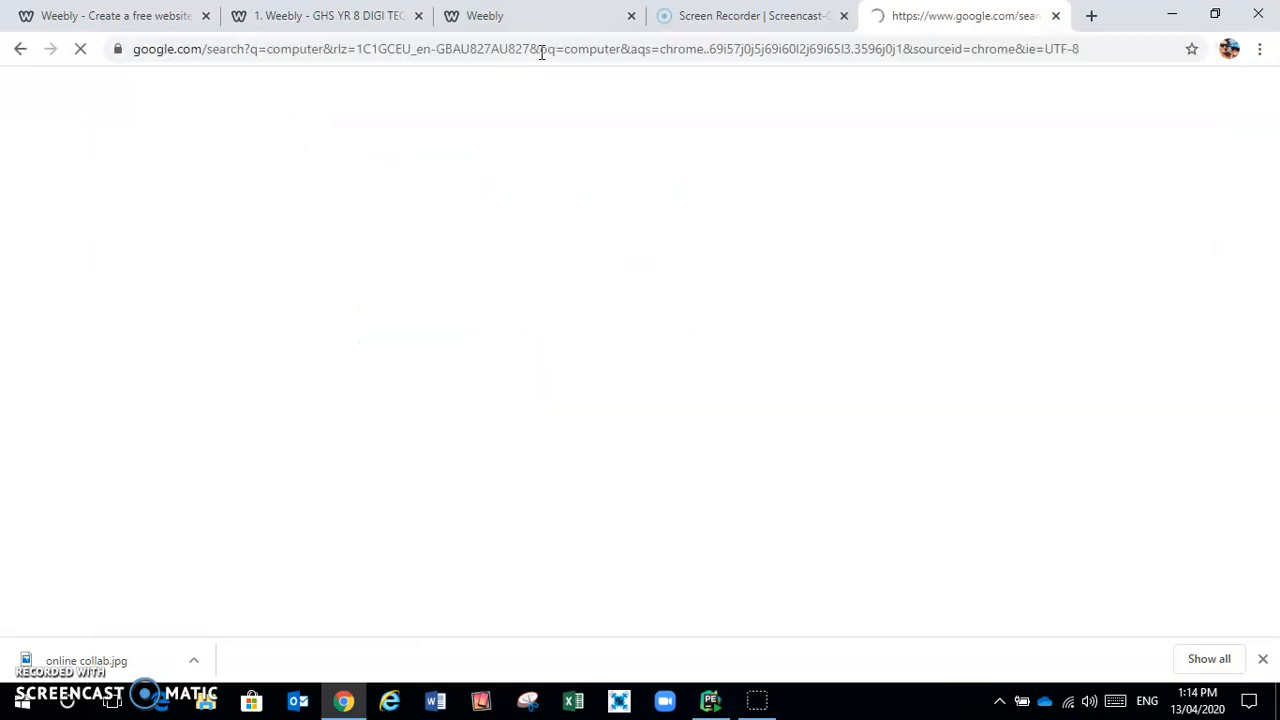
{"action": "left_click", "coordinate": [270, 163]}
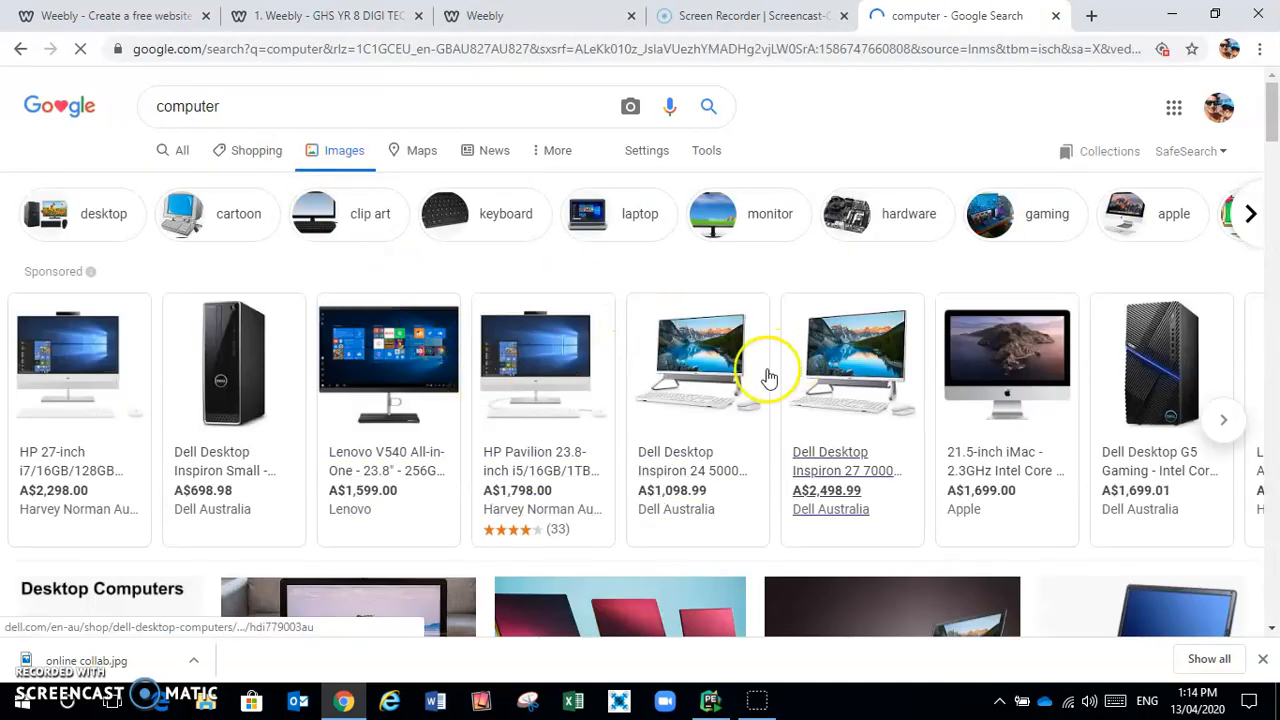
{"action": "scroll", "coordinate": [670, 580], "scroll_direction": "down", "scroll_amount": 6}
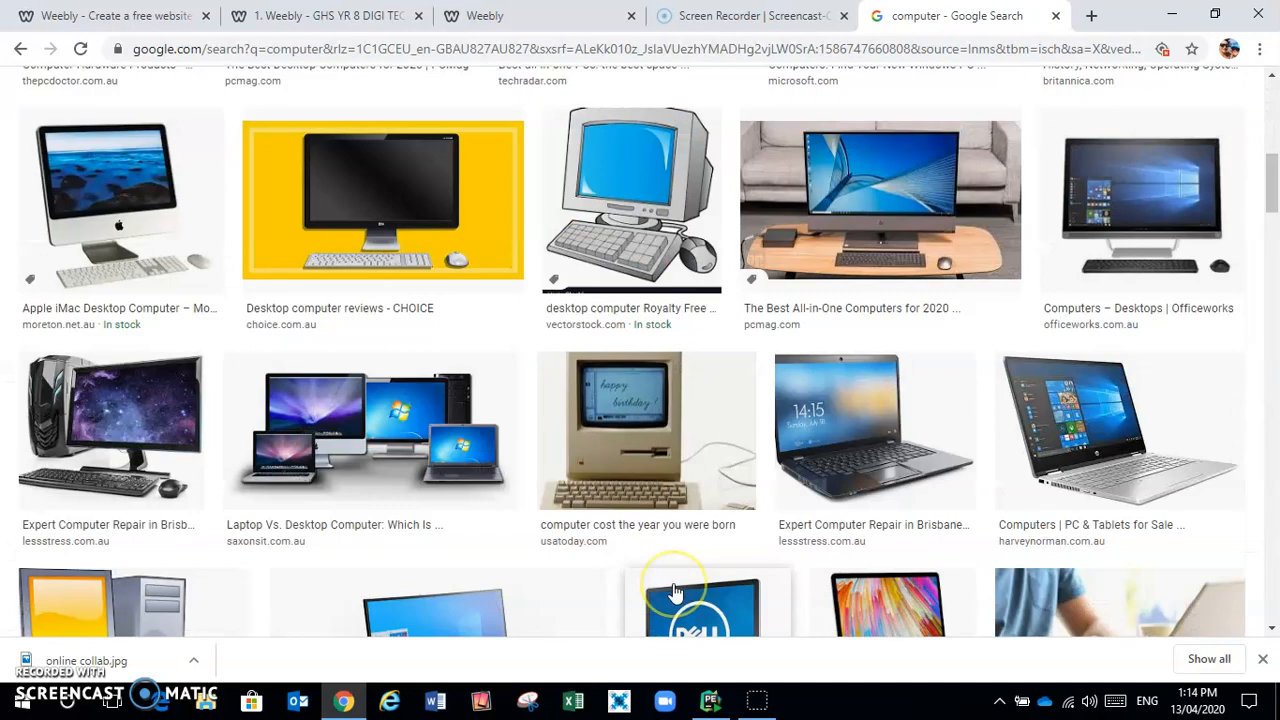
Save the old computer picture to the Desktop as computer.jpg
{"action": "left_click", "coordinate": [662, 403]}
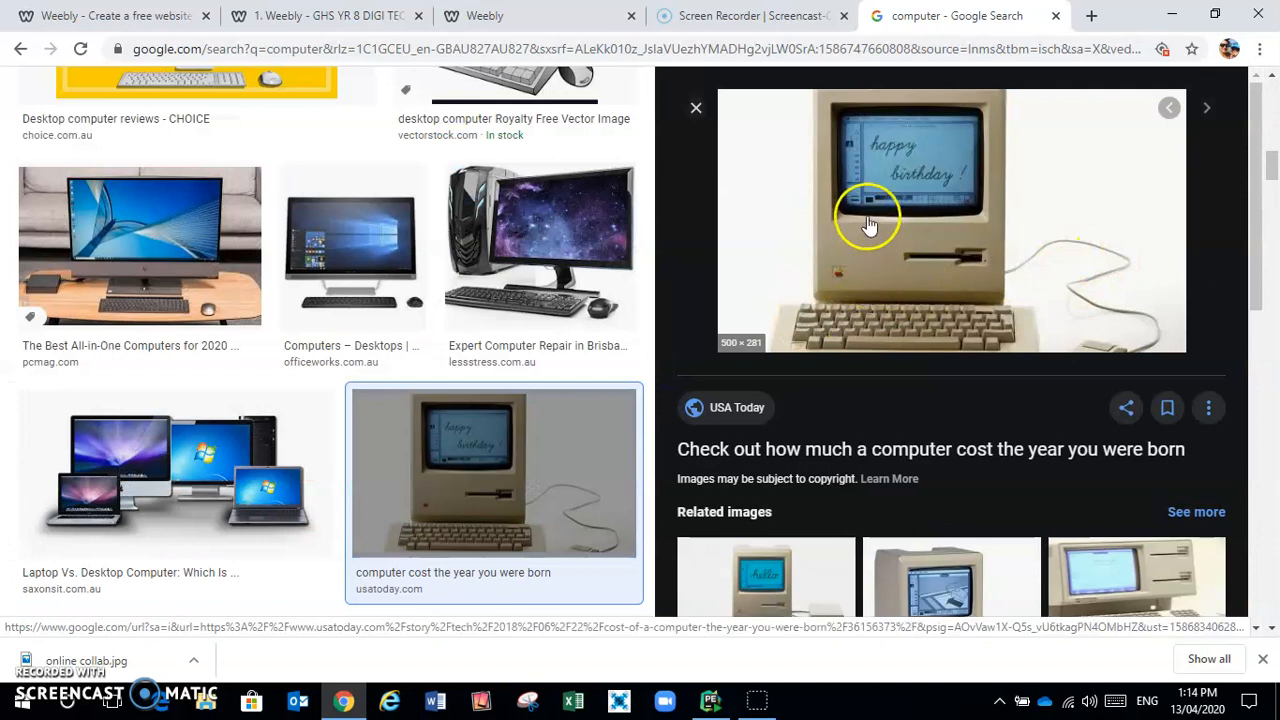
{"action": "right_click", "coordinate": [869, 222]}
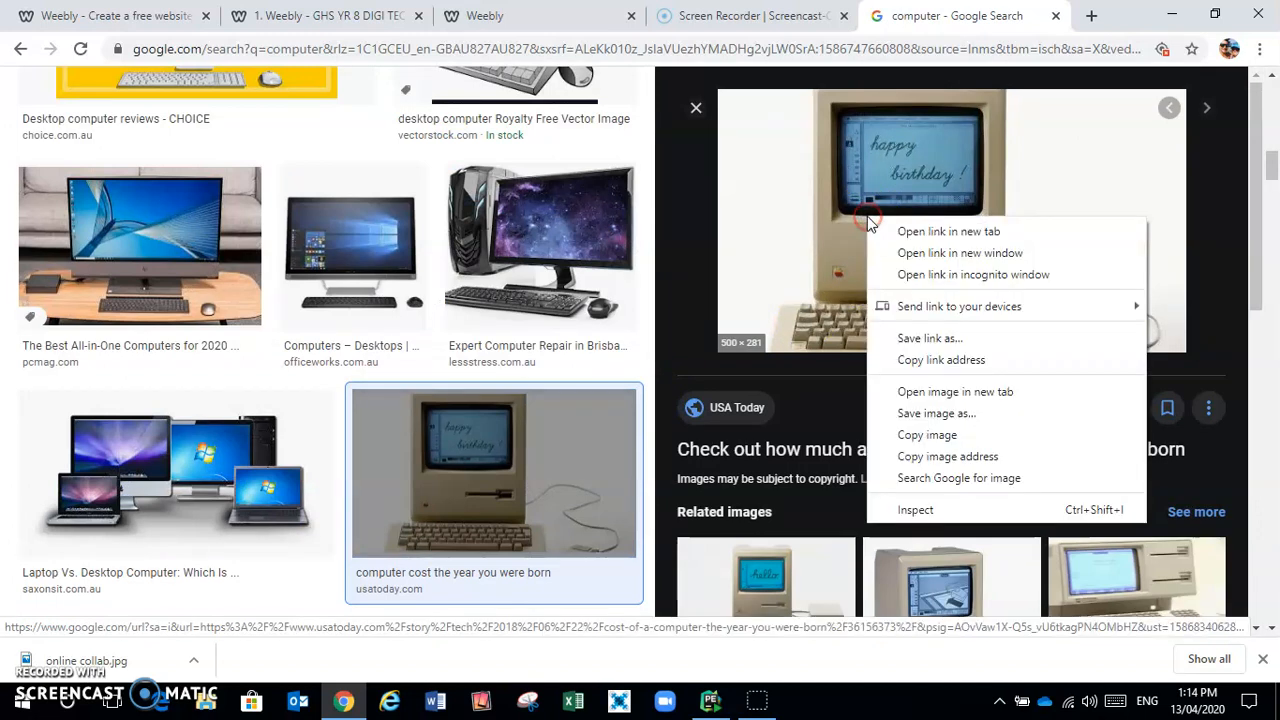
{"action": "left_click", "coordinate": [953, 420]}
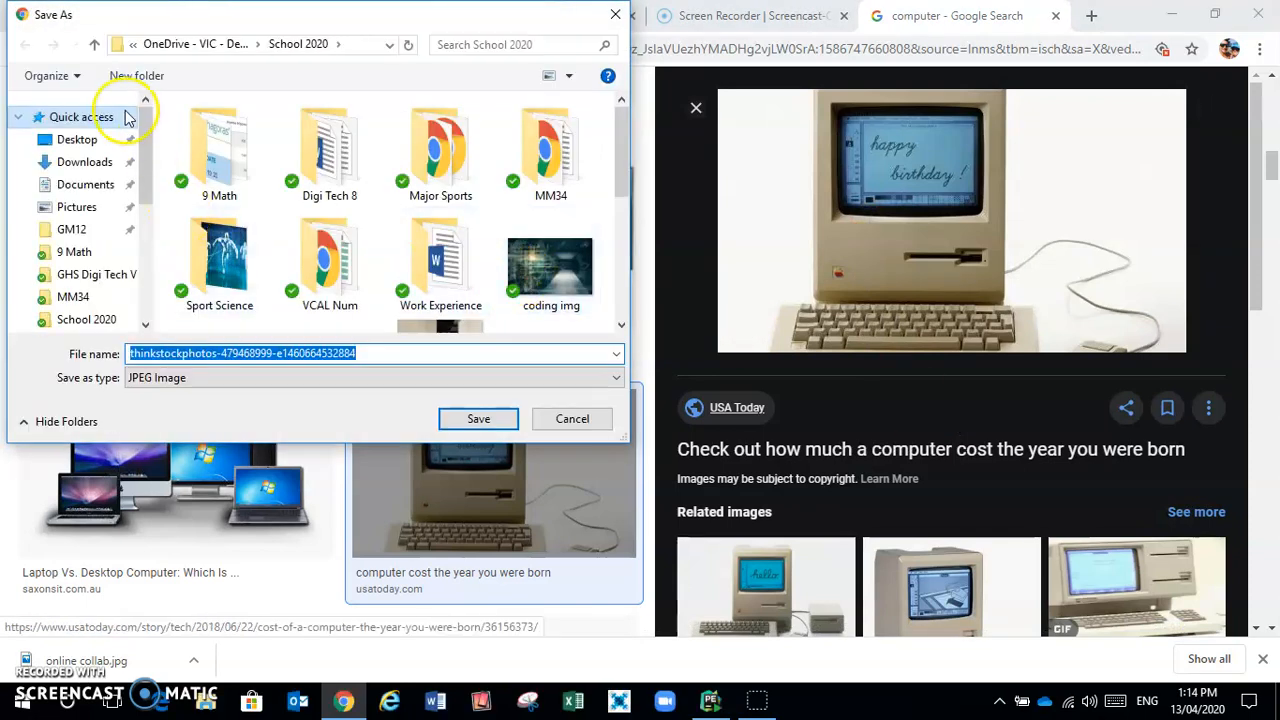
{"action": "left_click", "coordinate": [97, 143]}
{"action": "left_click", "coordinate": [411, 354]}
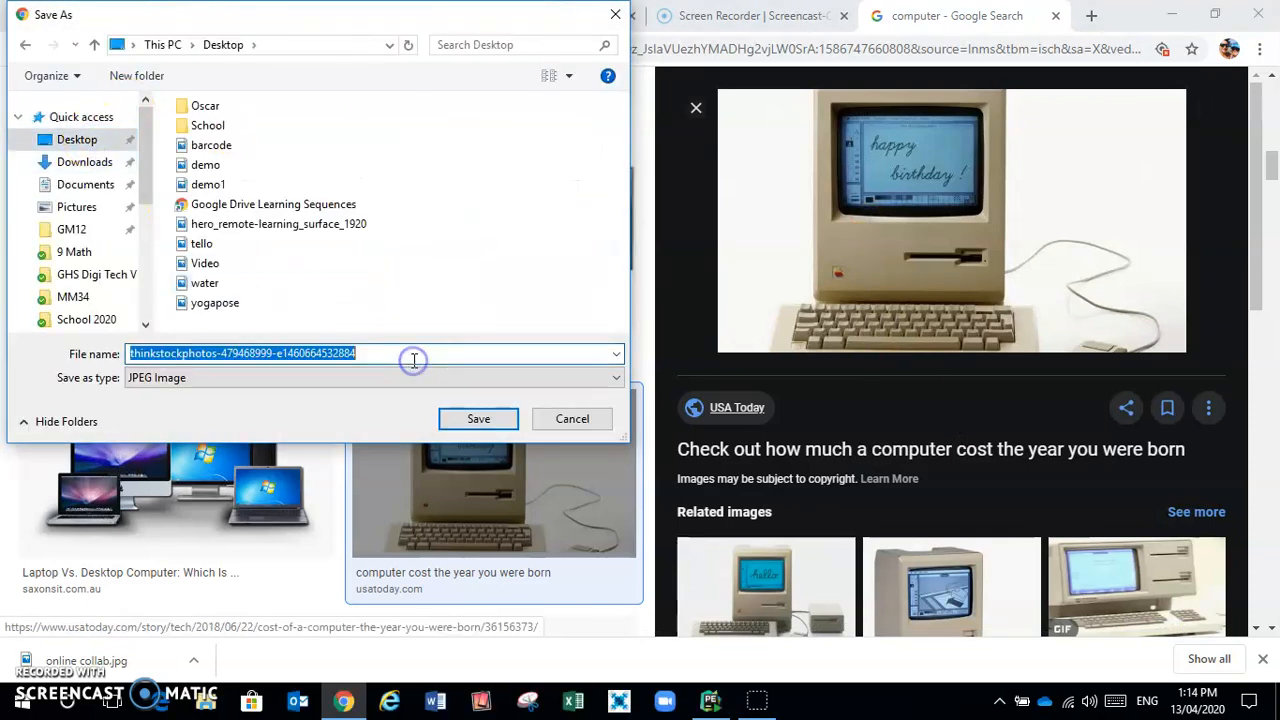
{"action": "key", "text": "BackSpace"}
{"action": "type", "text": "computer"}
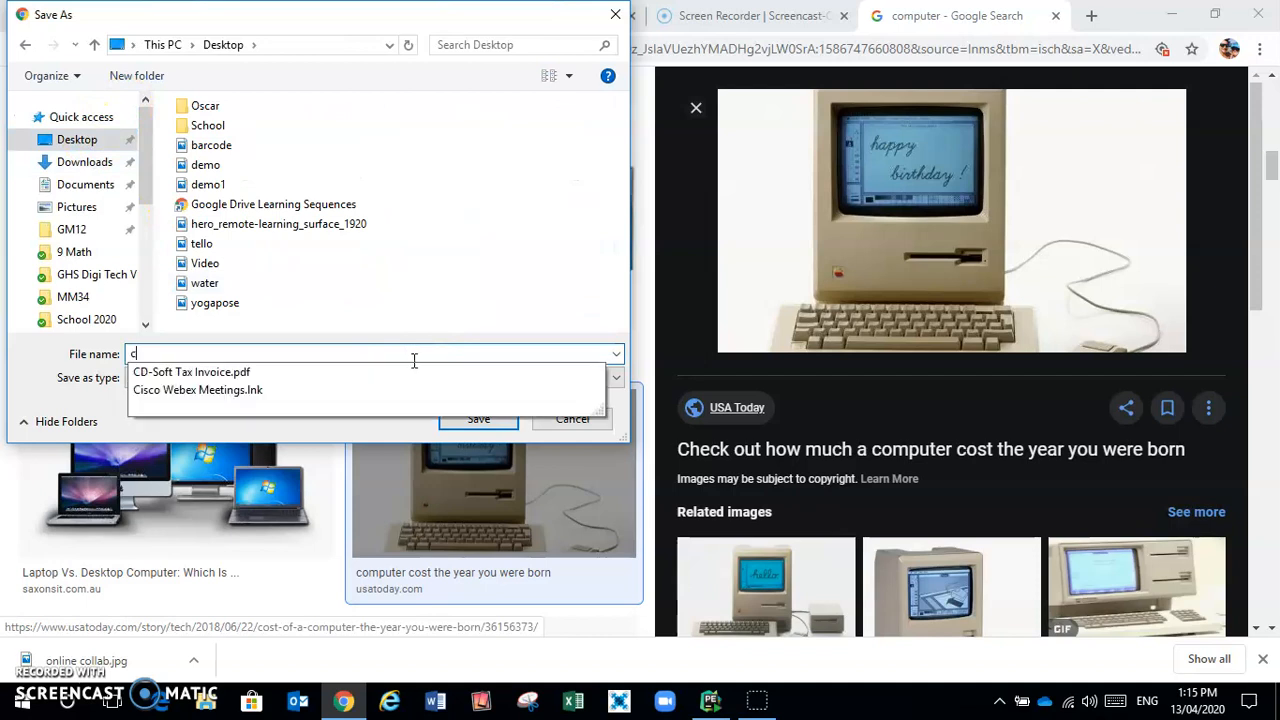
{"action": "left_click", "coordinate": [498, 422]}
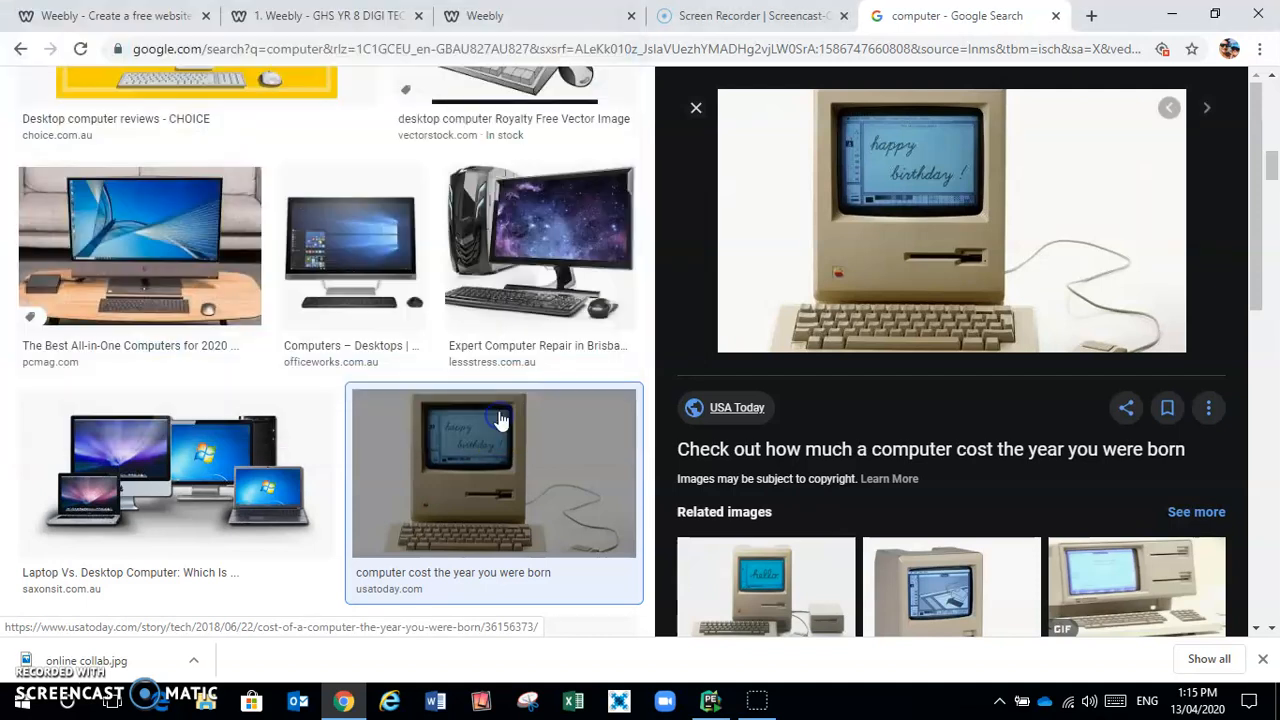
Upload computer.jpg from the Desktop into the image block beside the introduction
{"action": "left_click", "coordinate": [484, 15]}
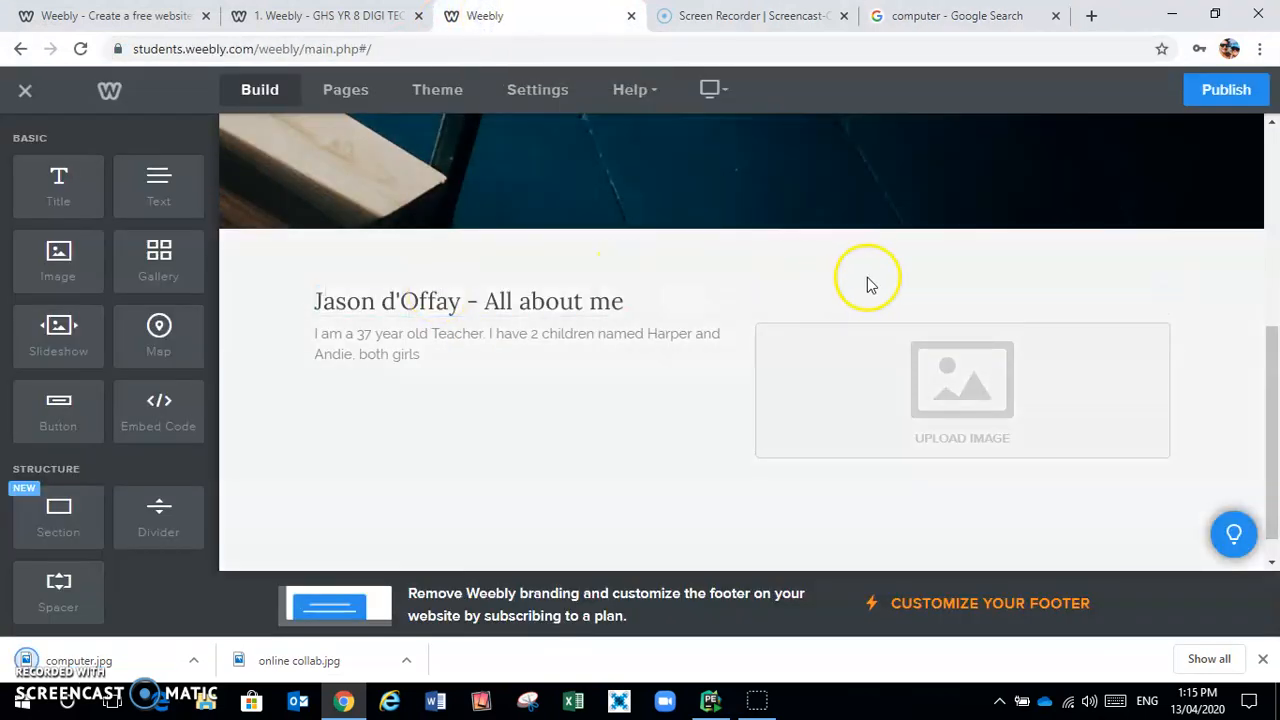
{"action": "left_click", "coordinate": [903, 397]}
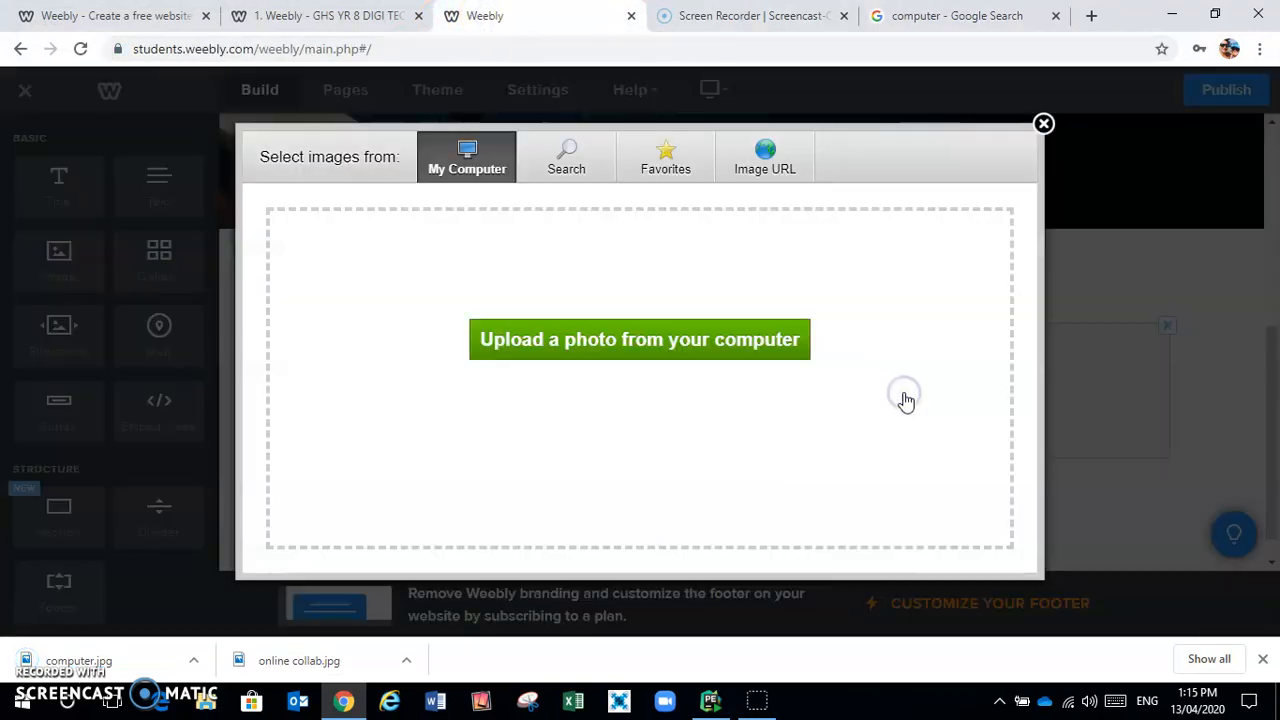
{"action": "left_click", "coordinate": [684, 336]}
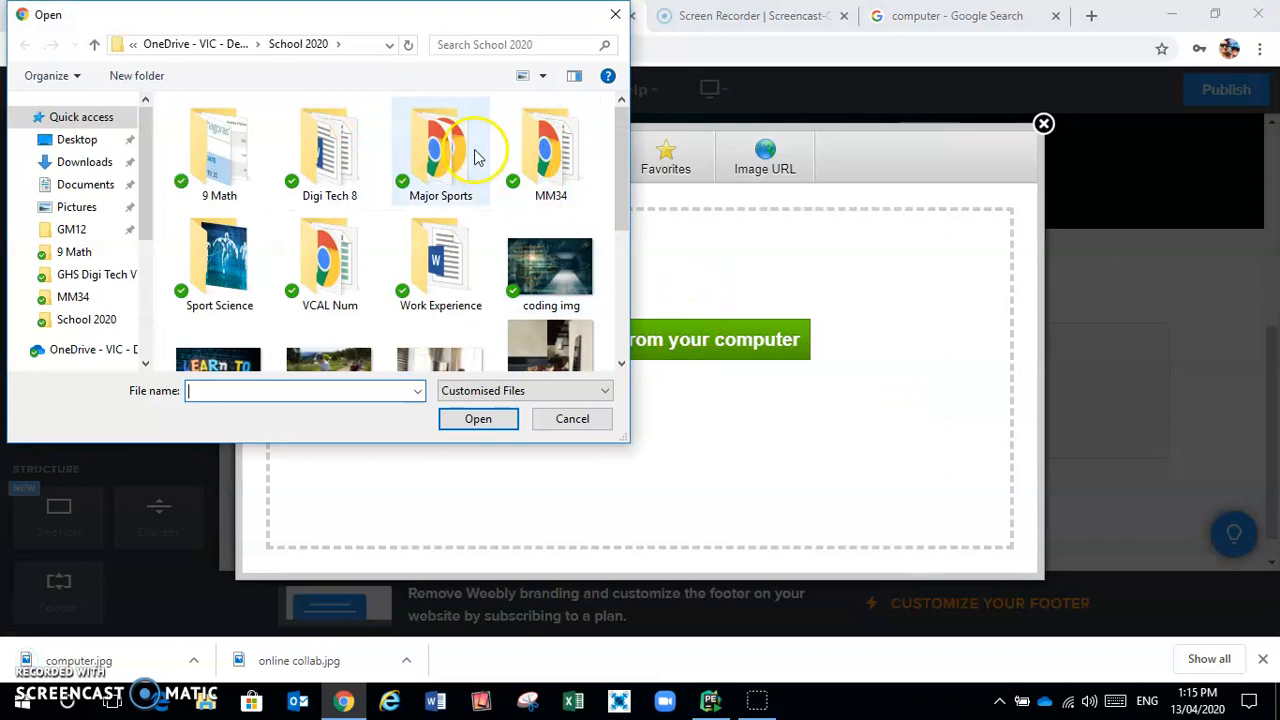
{"action": "left_click_drag", "start_coordinate": [622, 171], "coordinate": [643, 310]}
{"action": "left_click", "coordinate": [626, 346]}
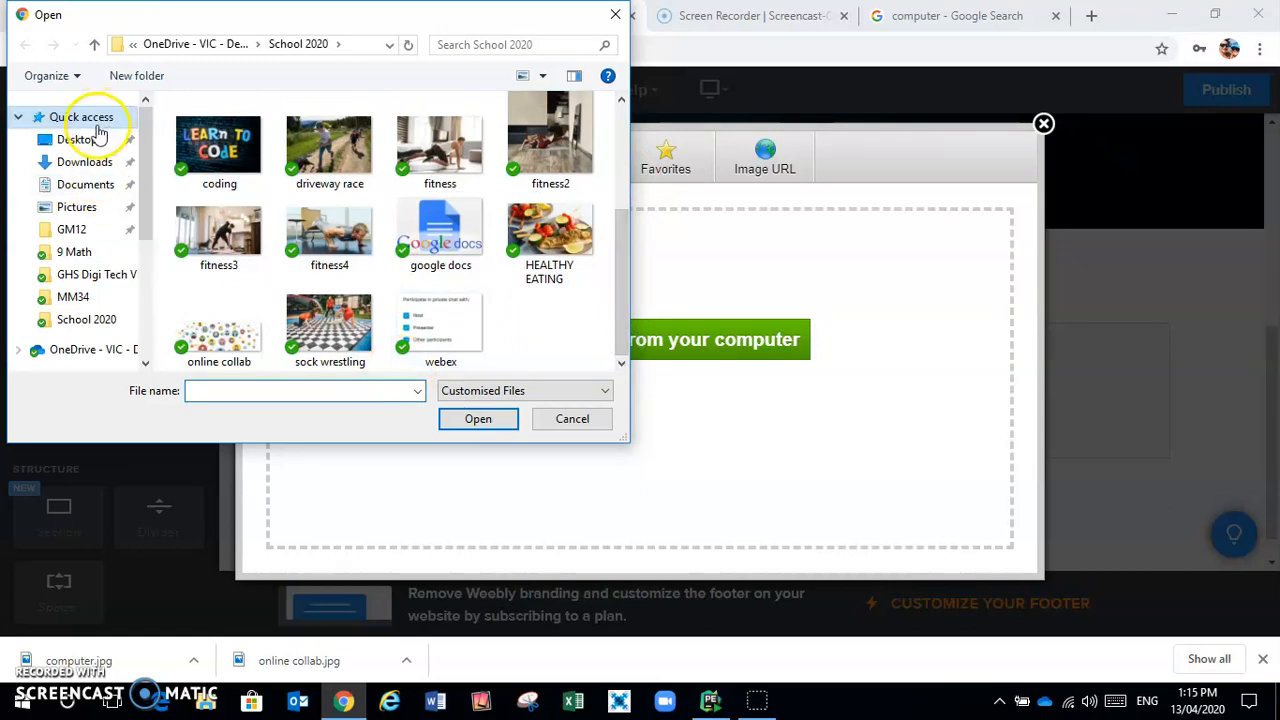
{"action": "left_click", "coordinate": [90, 137]}
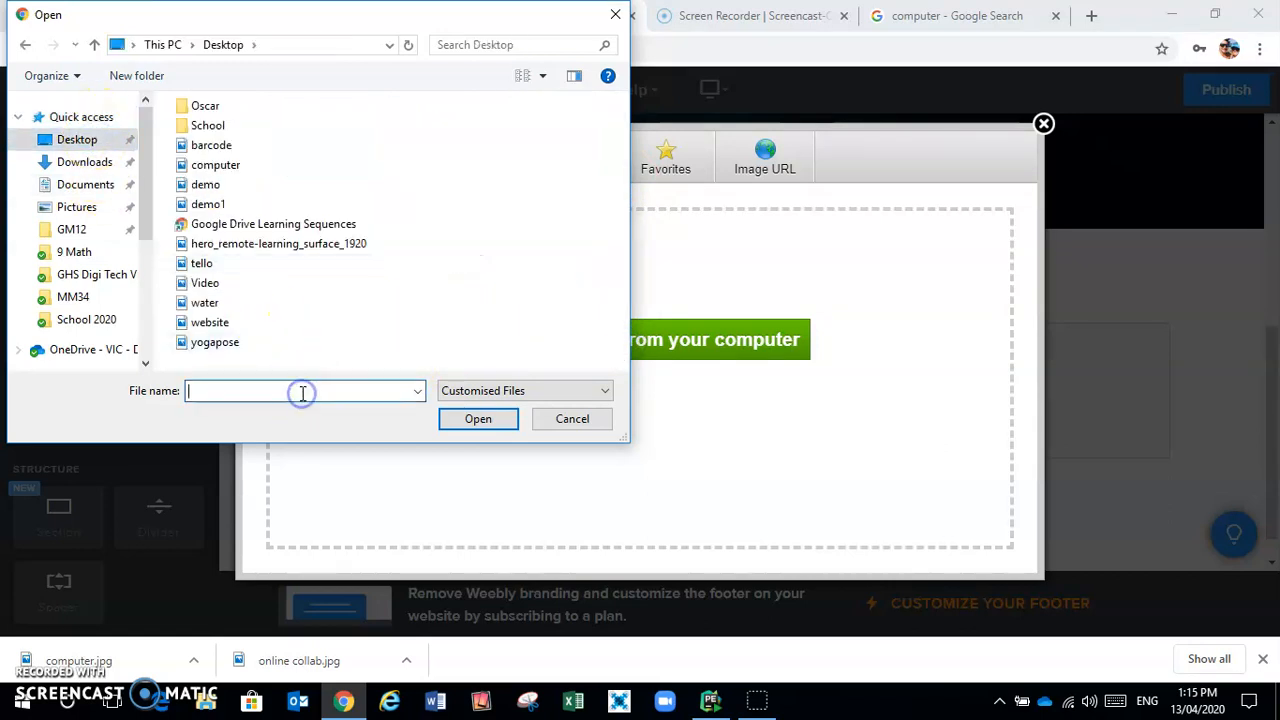
{"action": "type", "text": "com"}
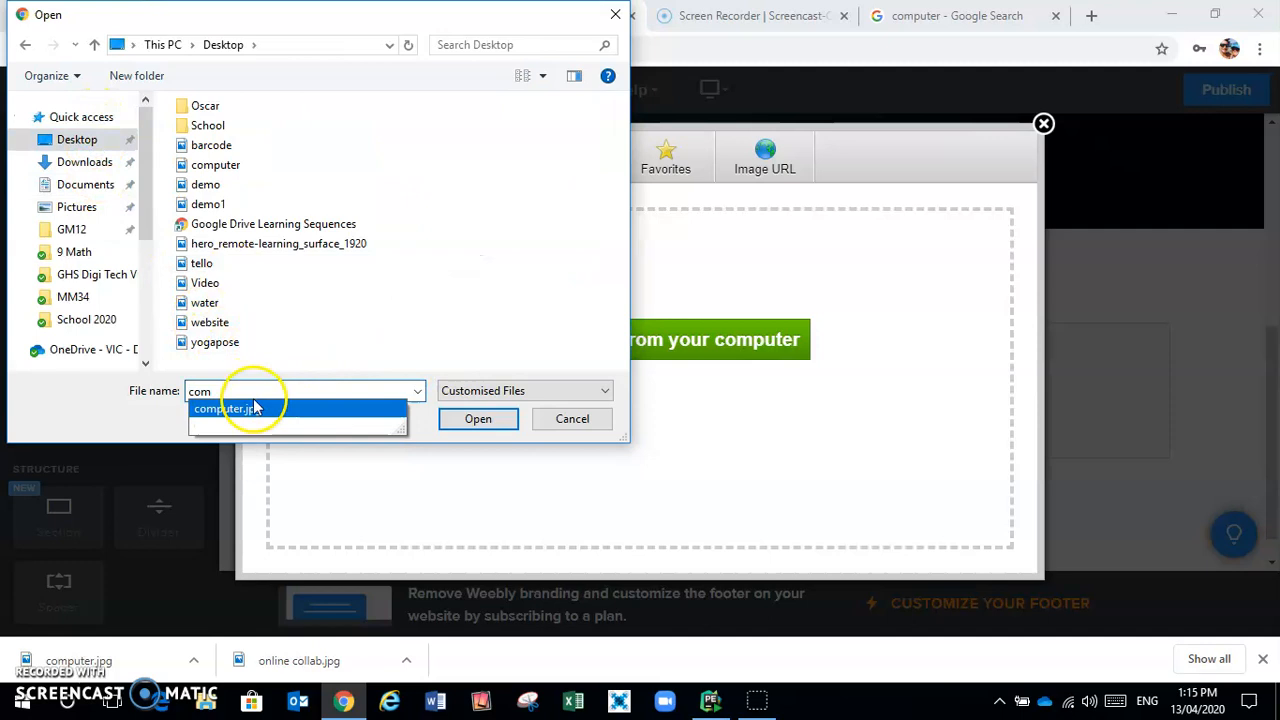
{"action": "left_click", "coordinate": [254, 408]}
{"action": "left_click", "coordinate": [470, 421]}
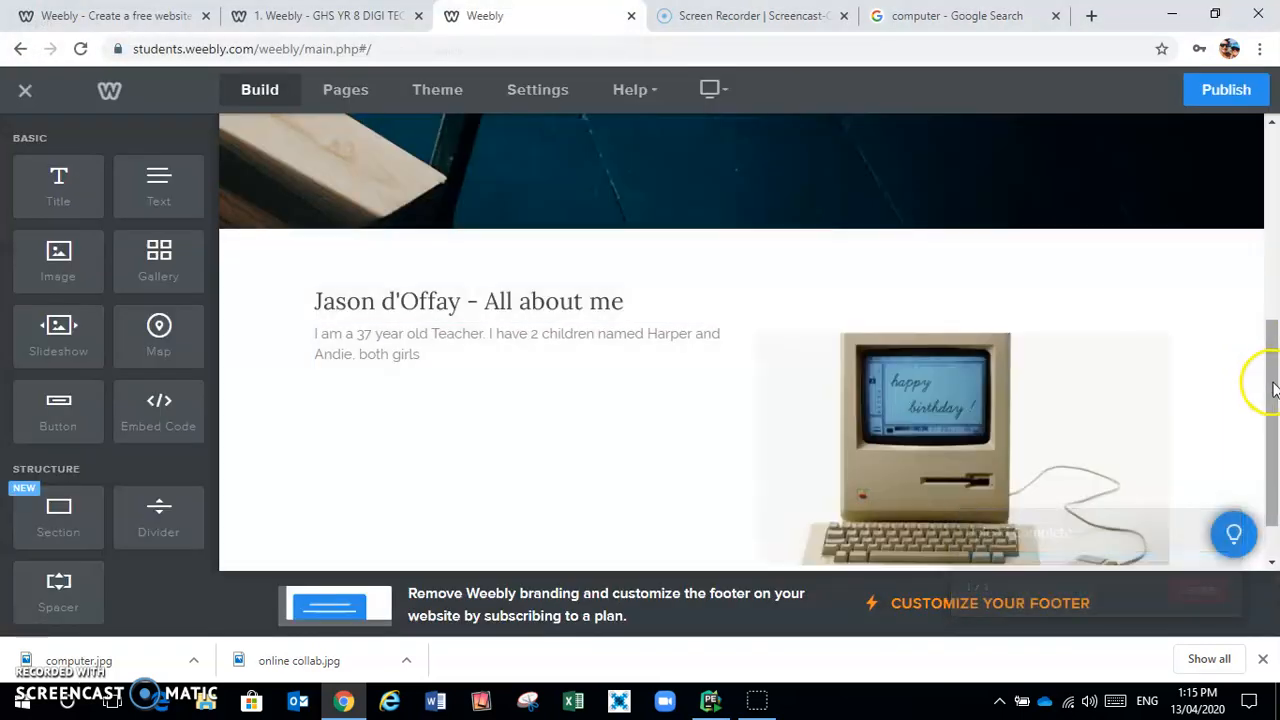
Try adding a simple Slideshow beside the text, then close its photo manager without uploading
{"action": "scroll", "coordinate": [1274, 371], "scroll_direction": "down", "scroll_amount": 1}
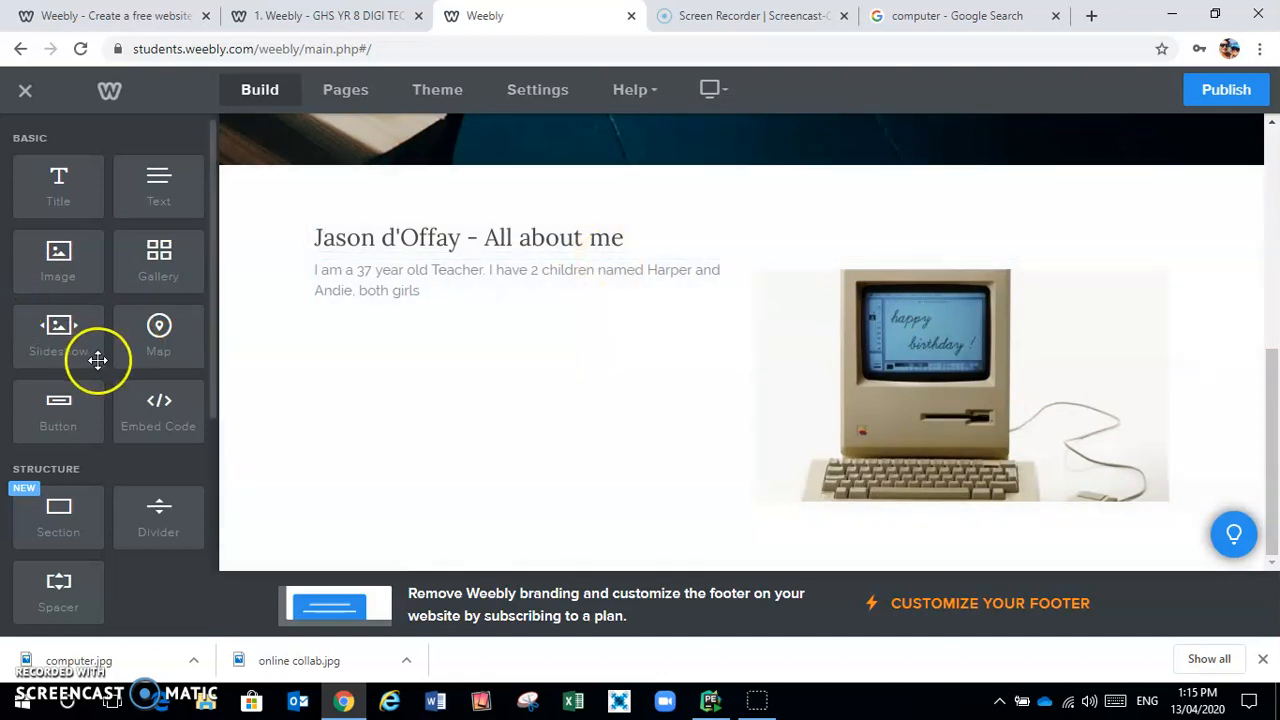
{"action": "left_click_drag", "start_coordinate": [61, 342], "coordinate": [543, 347]}
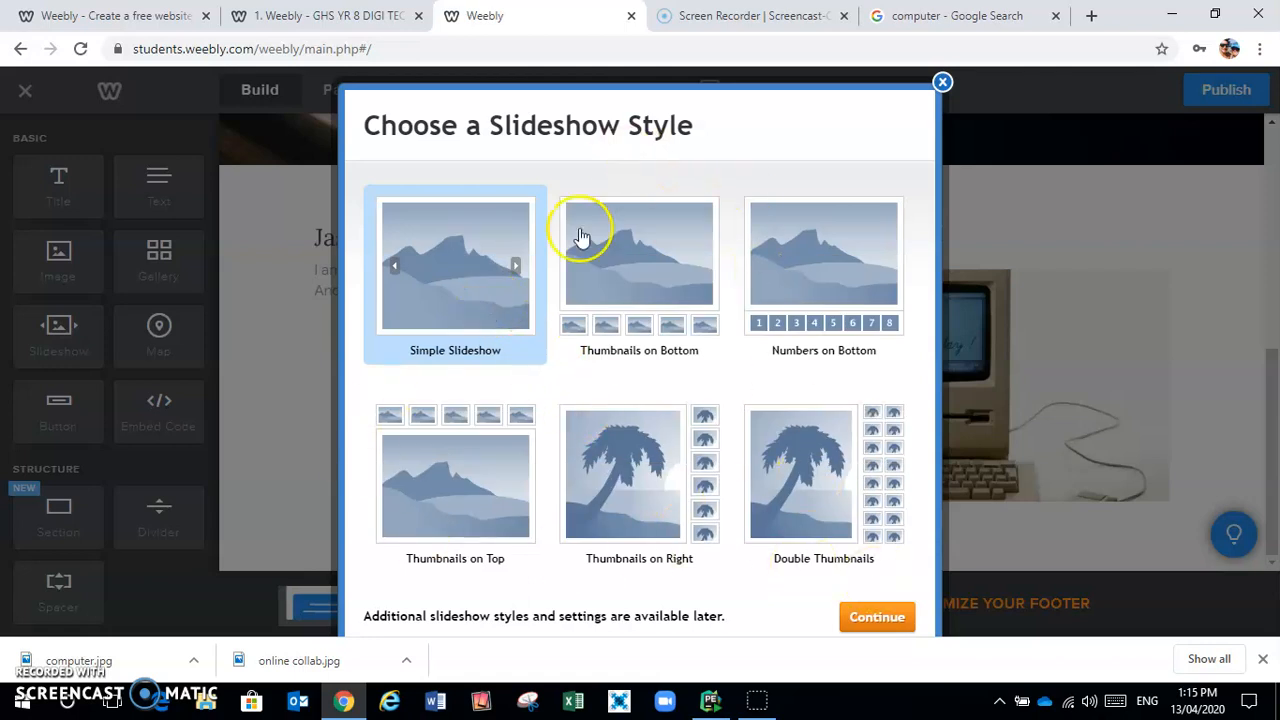
{"action": "left_click", "coordinate": [876, 617]}
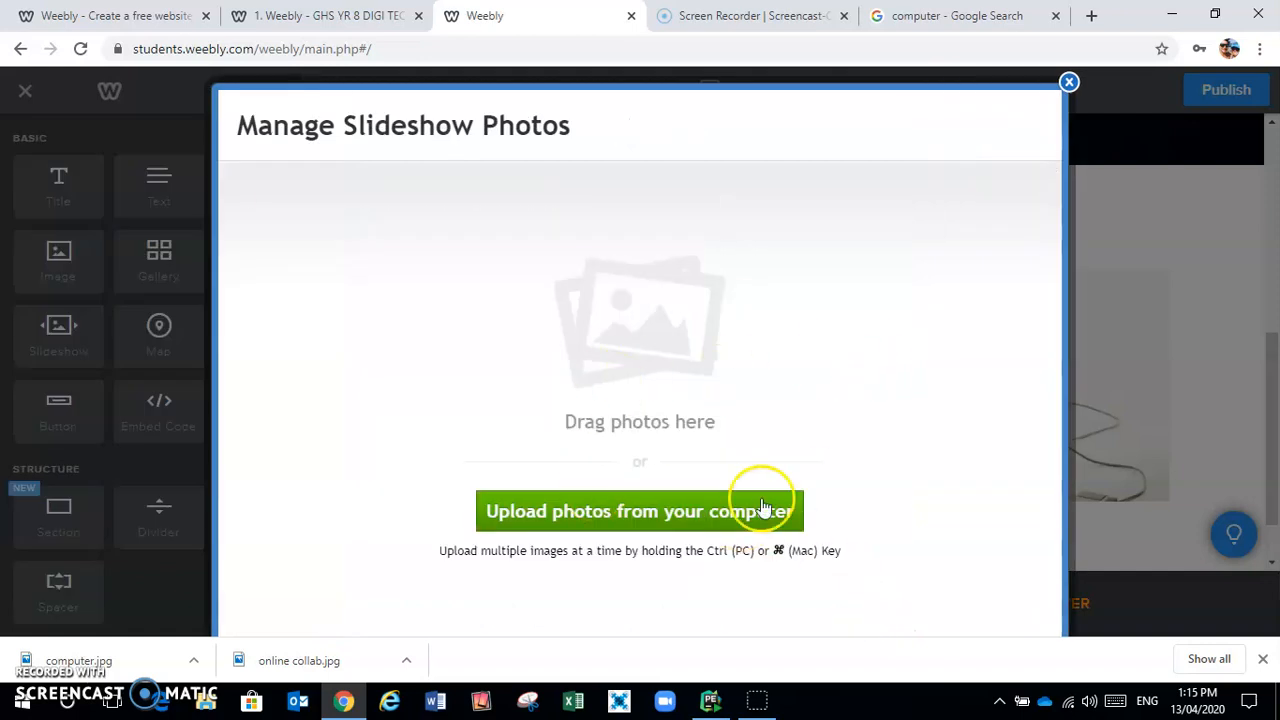
{"action": "left_click", "coordinate": [1069, 82]}
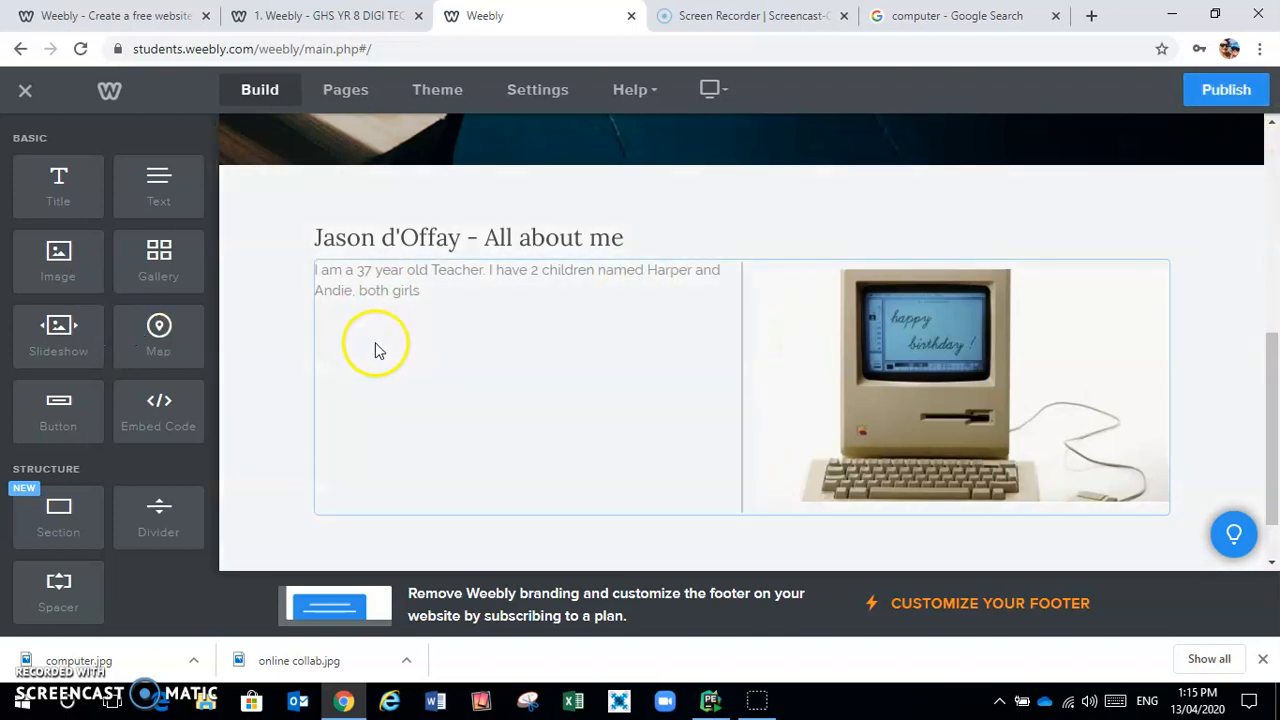
Place a Button element under the introduction paragraph
{"action": "scroll", "coordinate": [75, 505], "scroll_direction": "down", "scroll_amount": 2}
{"action": "scroll", "coordinate": [77, 503], "scroll_direction": "down", "scroll_amount": 2}
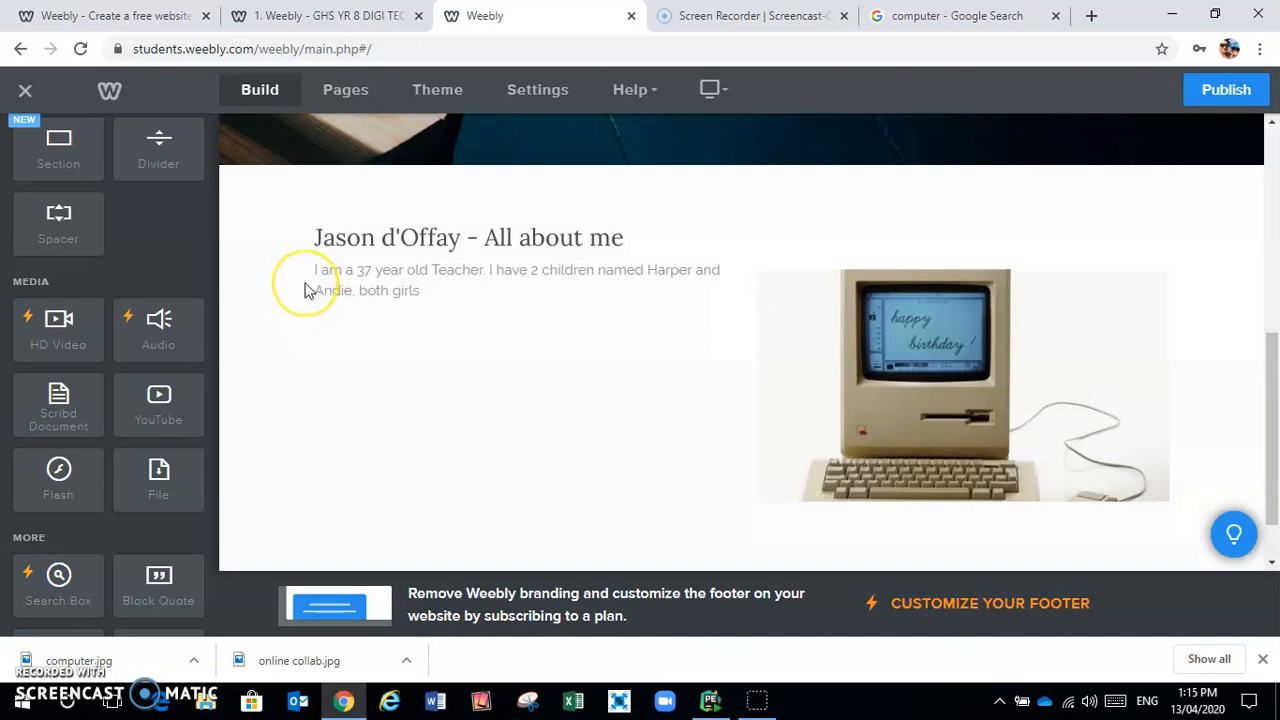
{"action": "scroll", "coordinate": [306, 289], "scroll_direction": "up", "scroll_amount": 3}
{"action": "scroll", "coordinate": [73, 289], "scroll_direction": "up", "scroll_amount": 4}
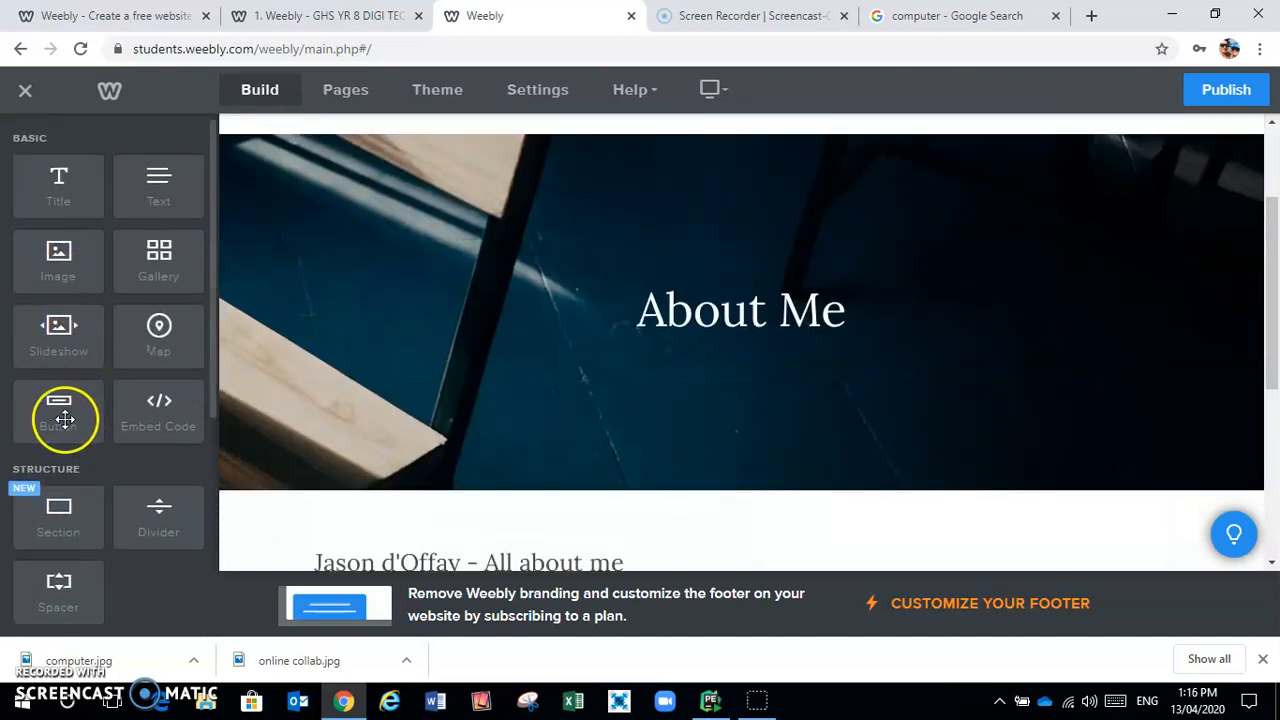
{"action": "left_click_drag", "start_coordinate": [66, 424], "coordinate": [560, 363]}
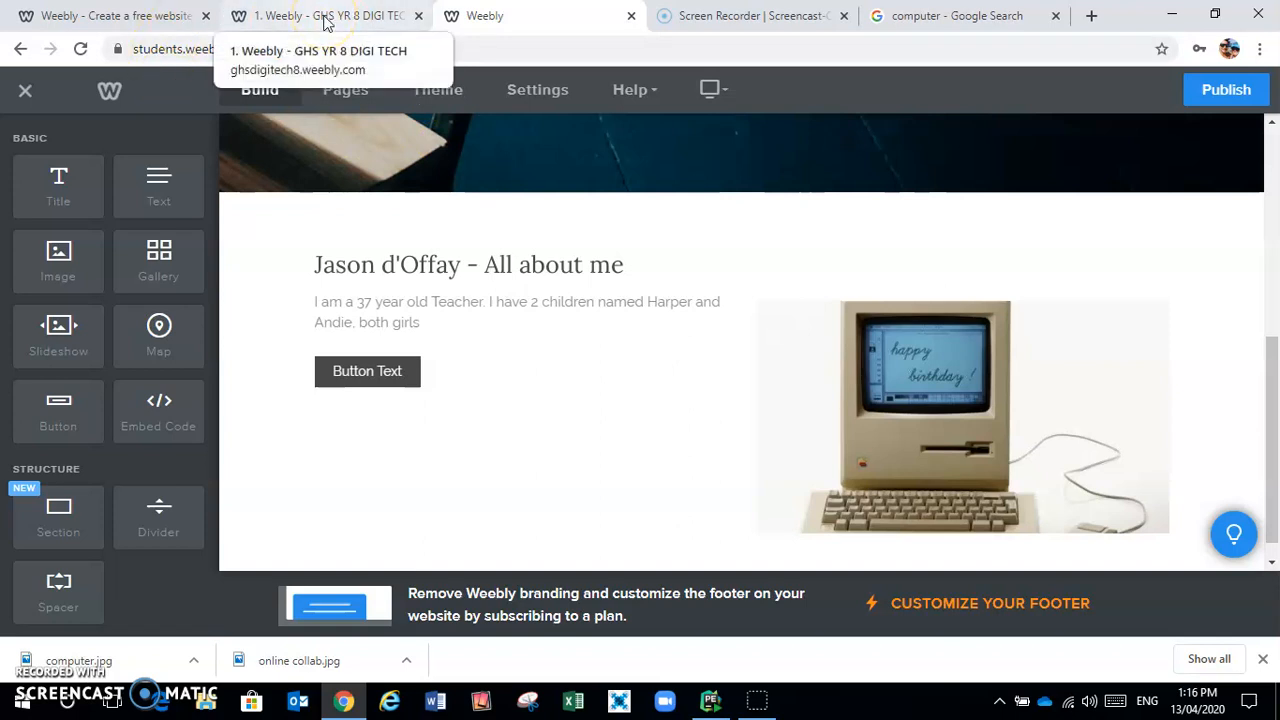
Select the GHS YR 8 DIGI TECH Home page URL, then go back to the Weebly editor
{"action": "left_click", "coordinate": [325, 18]}
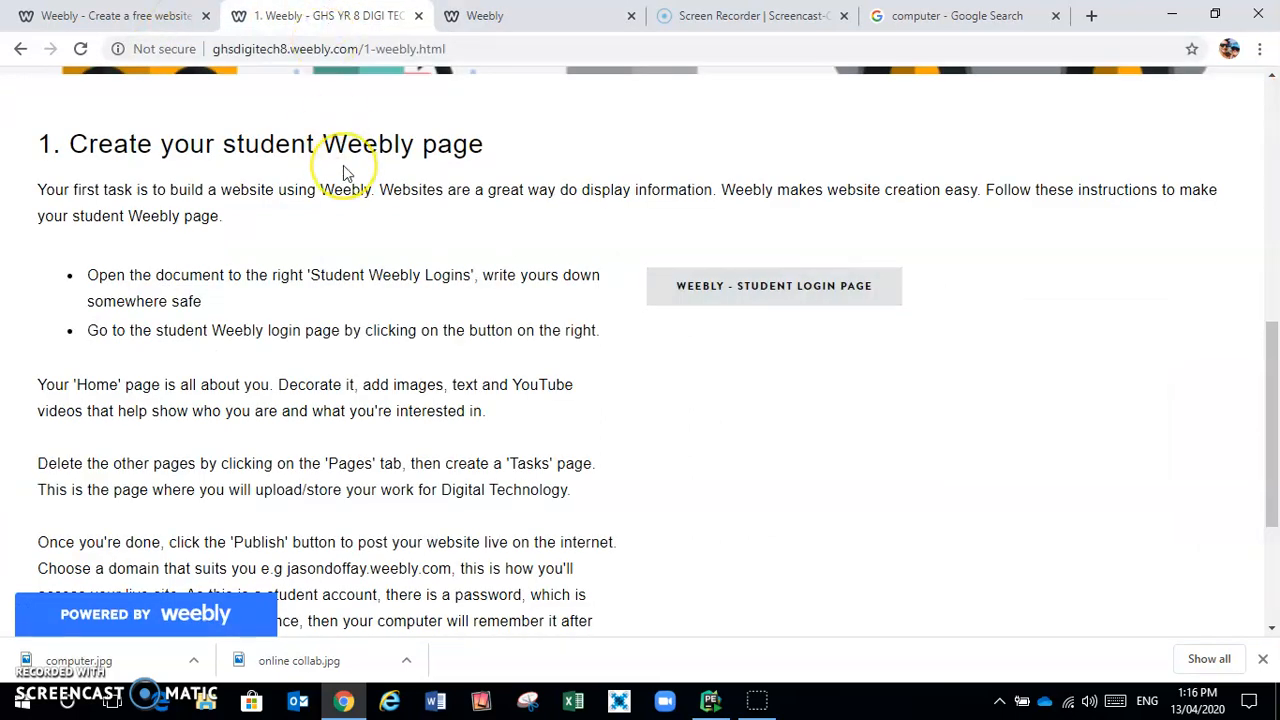
{"action": "scroll", "coordinate": [343, 168], "scroll_direction": "up", "scroll_amount": 5}
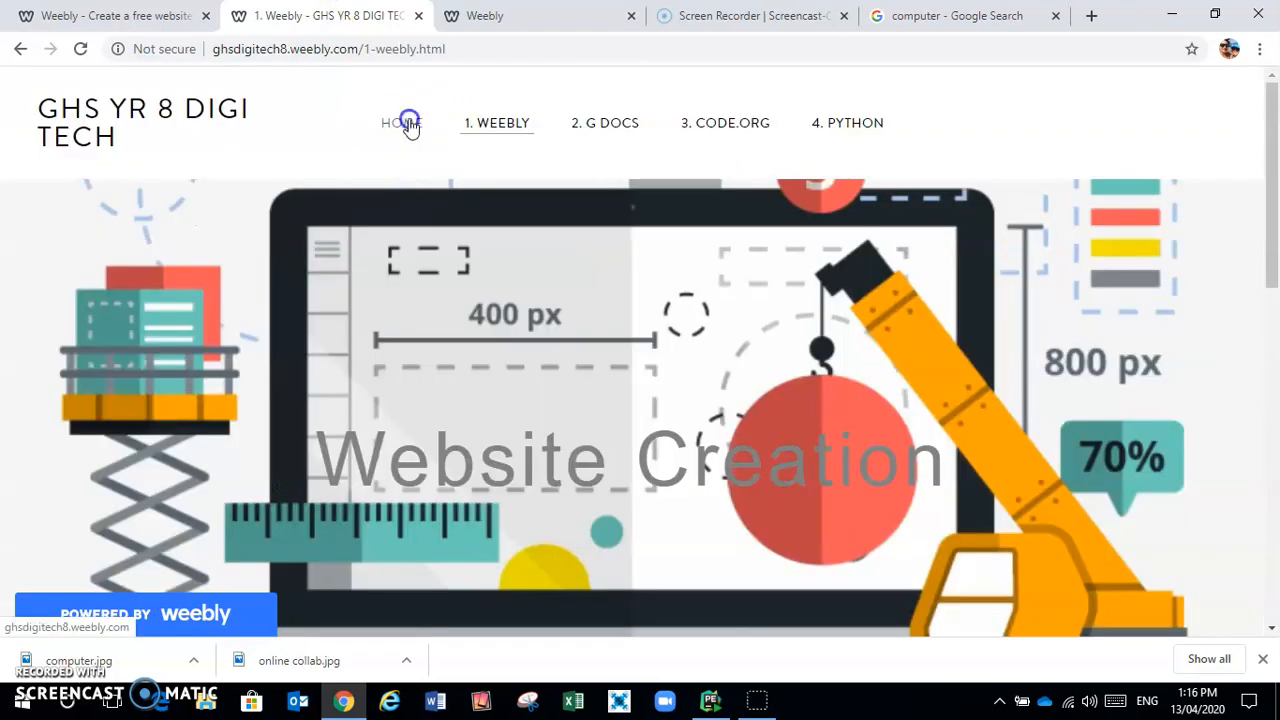
{"action": "left_click", "coordinate": [408, 123]}
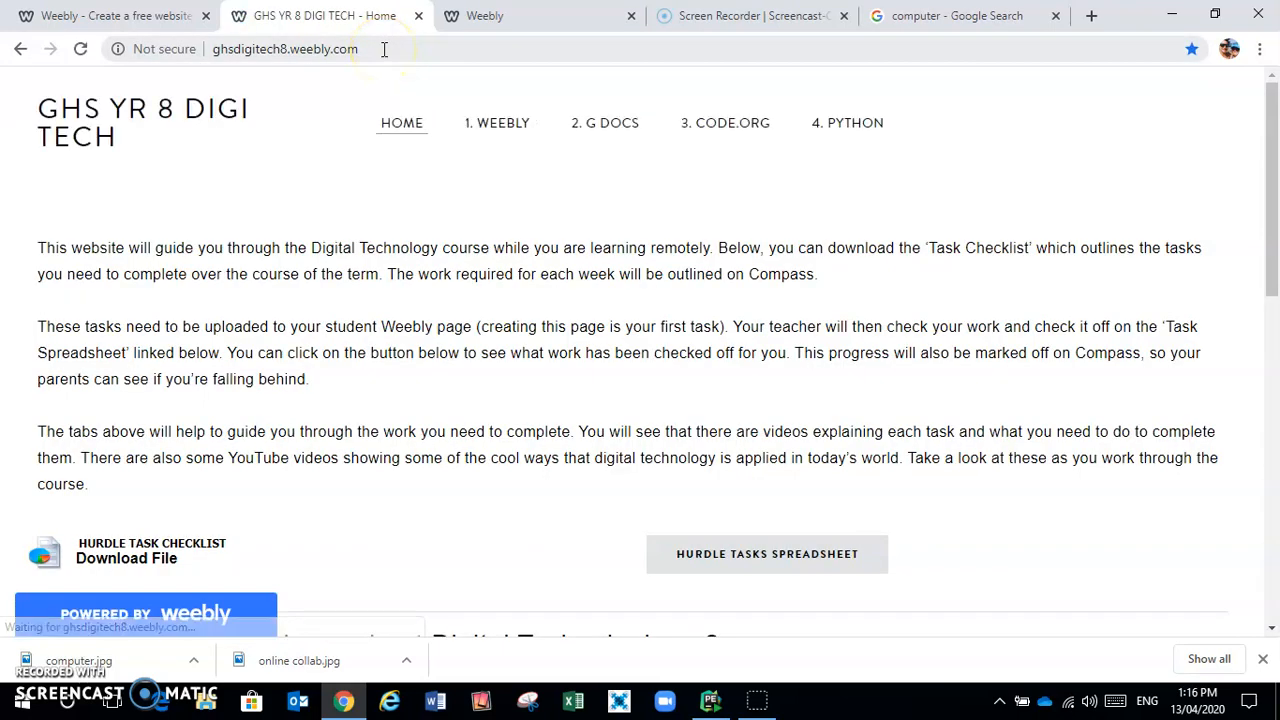
{"action": "left_click", "coordinate": [384, 49]}
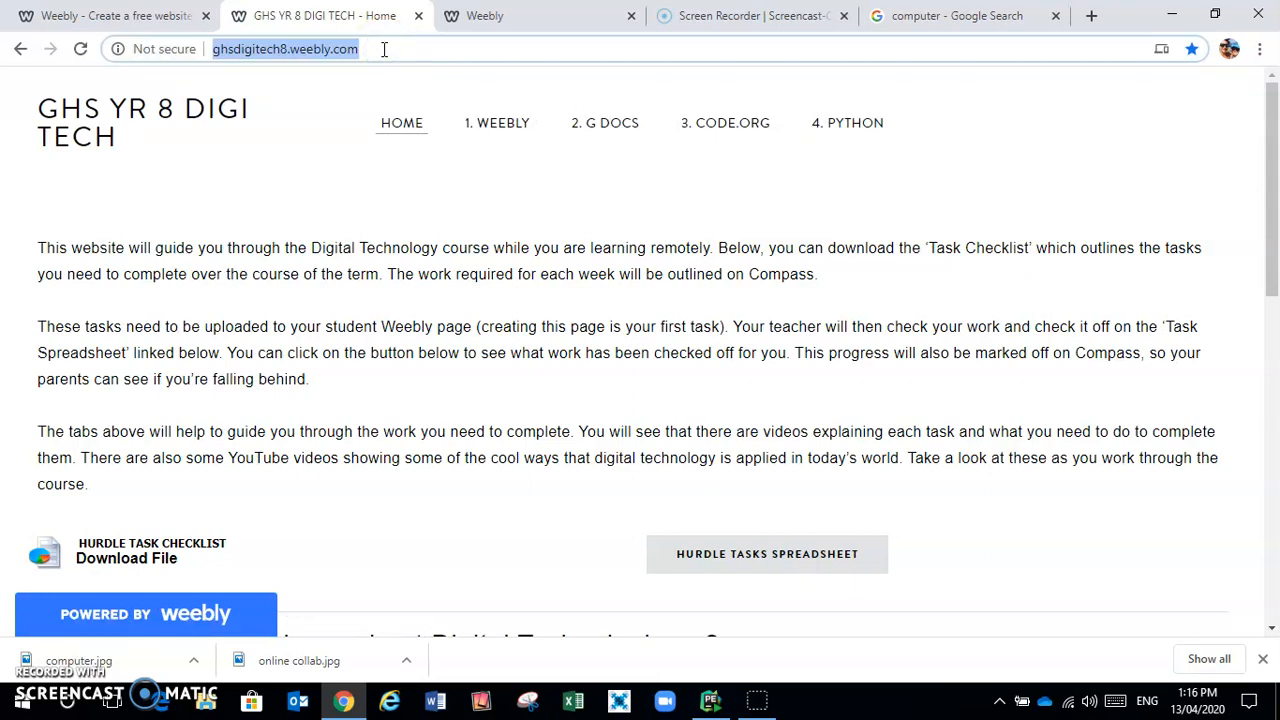
{"action": "left_click", "coordinate": [503, 17]}
Label the new button 'Class Weebly page'
{"action": "left_click", "coordinate": [388, 367]}
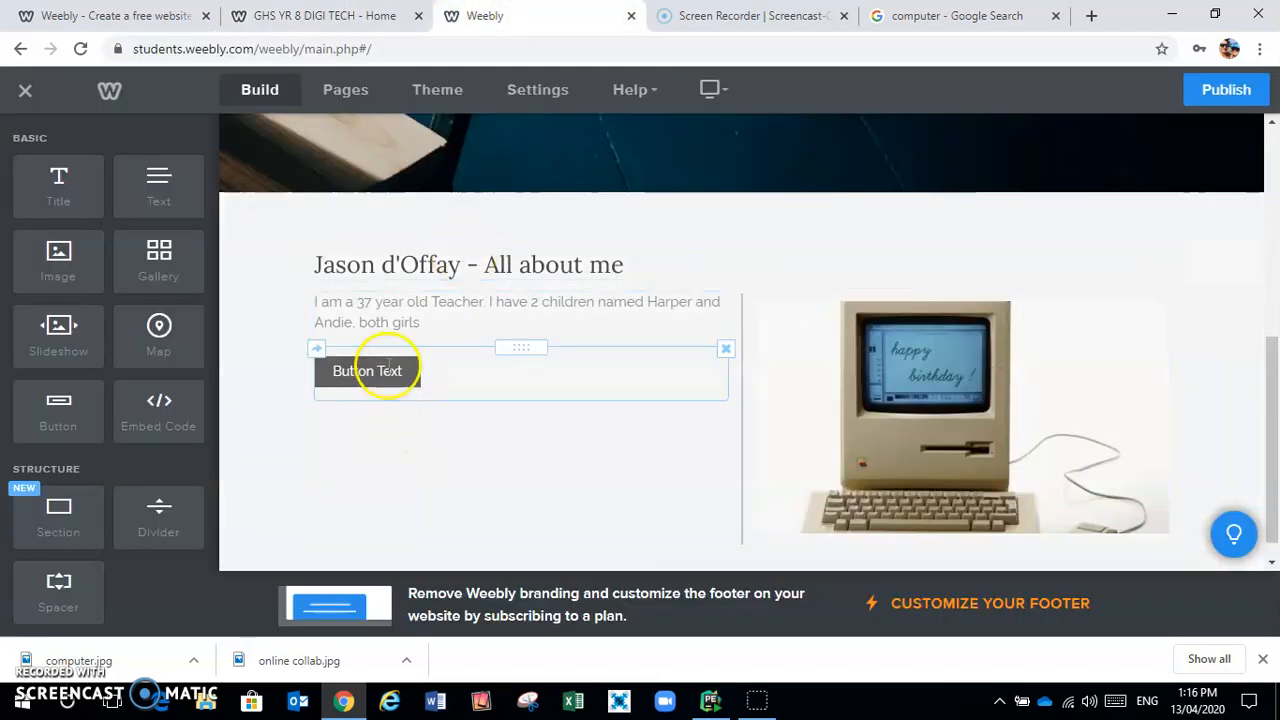
{"action": "left_click", "coordinate": [388, 370]}
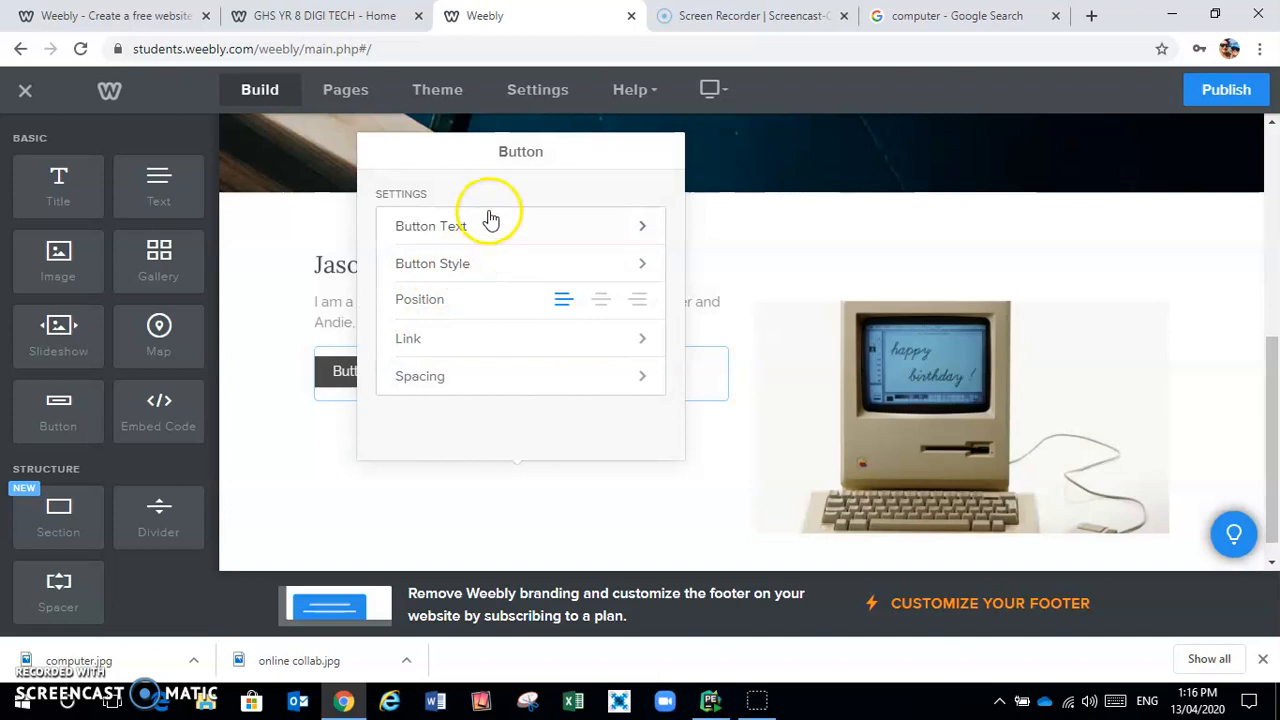
{"action": "left_click", "coordinate": [485, 228]}
{"action": "left_click", "coordinate": [521, 230]}
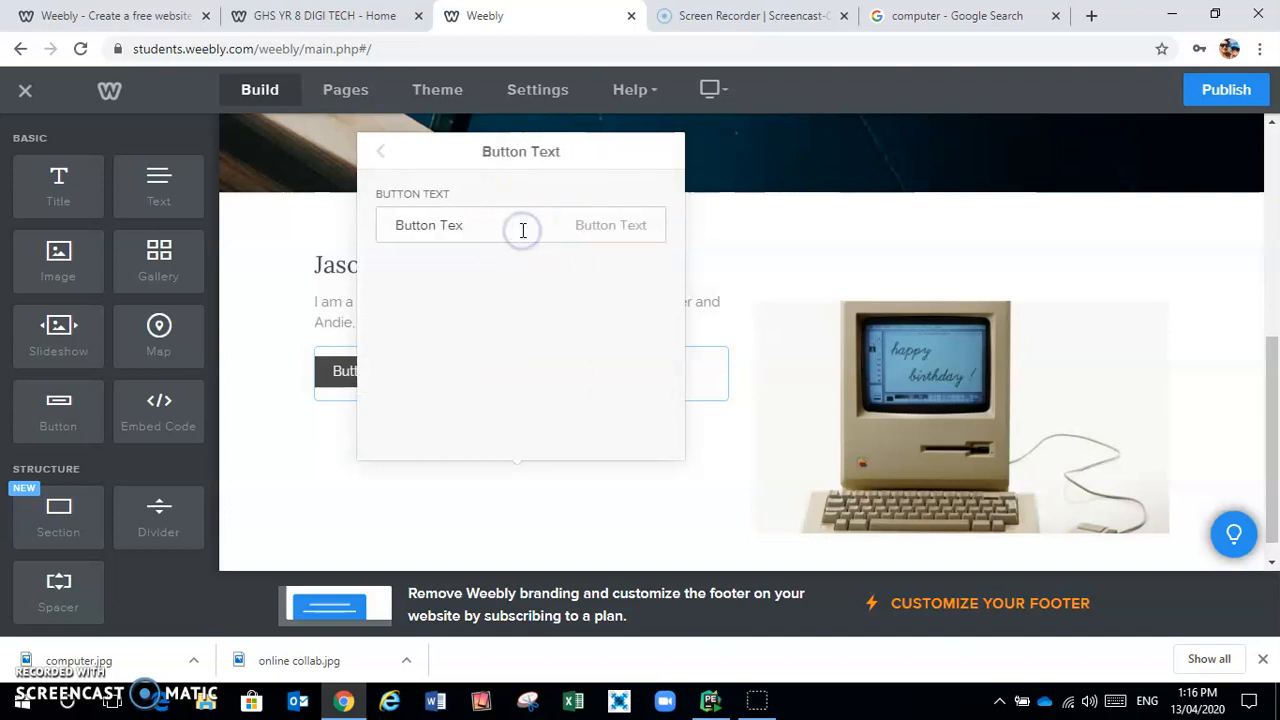
{"action": "type", "text": "Class Weebly"}
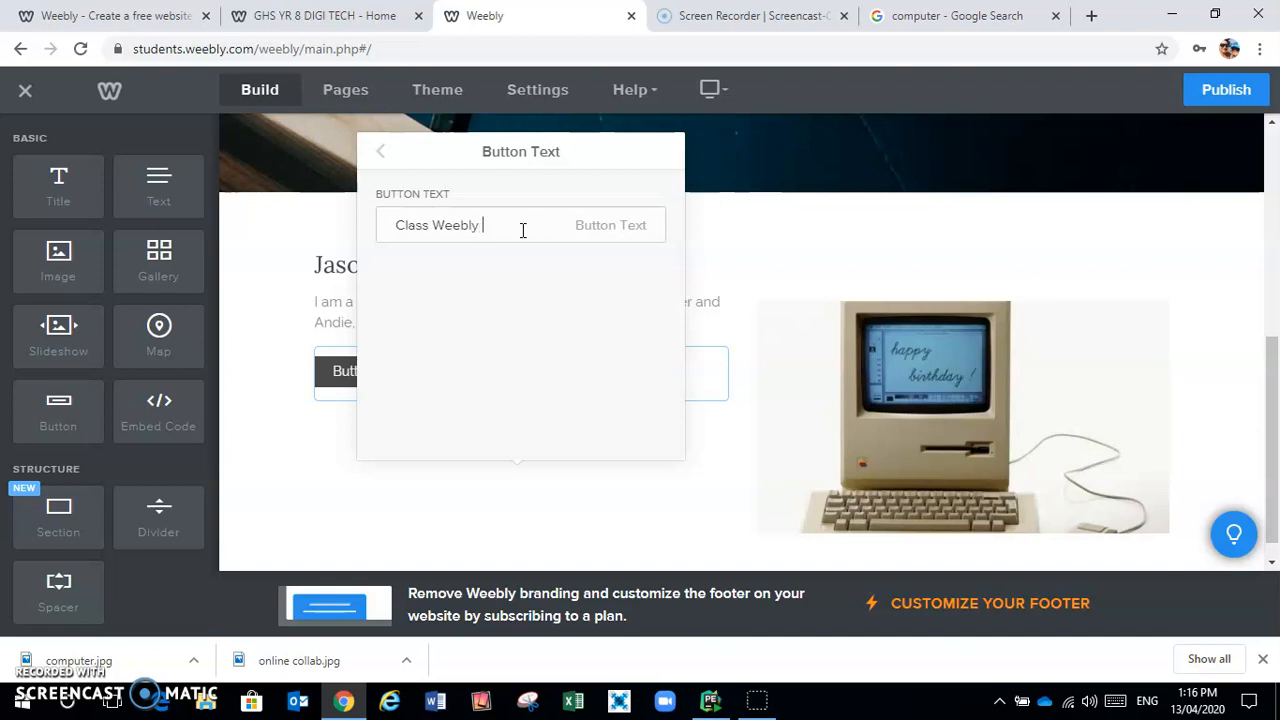
{"action": "type", "text": " page"}
{"action": "left_click", "coordinate": [380, 155]}
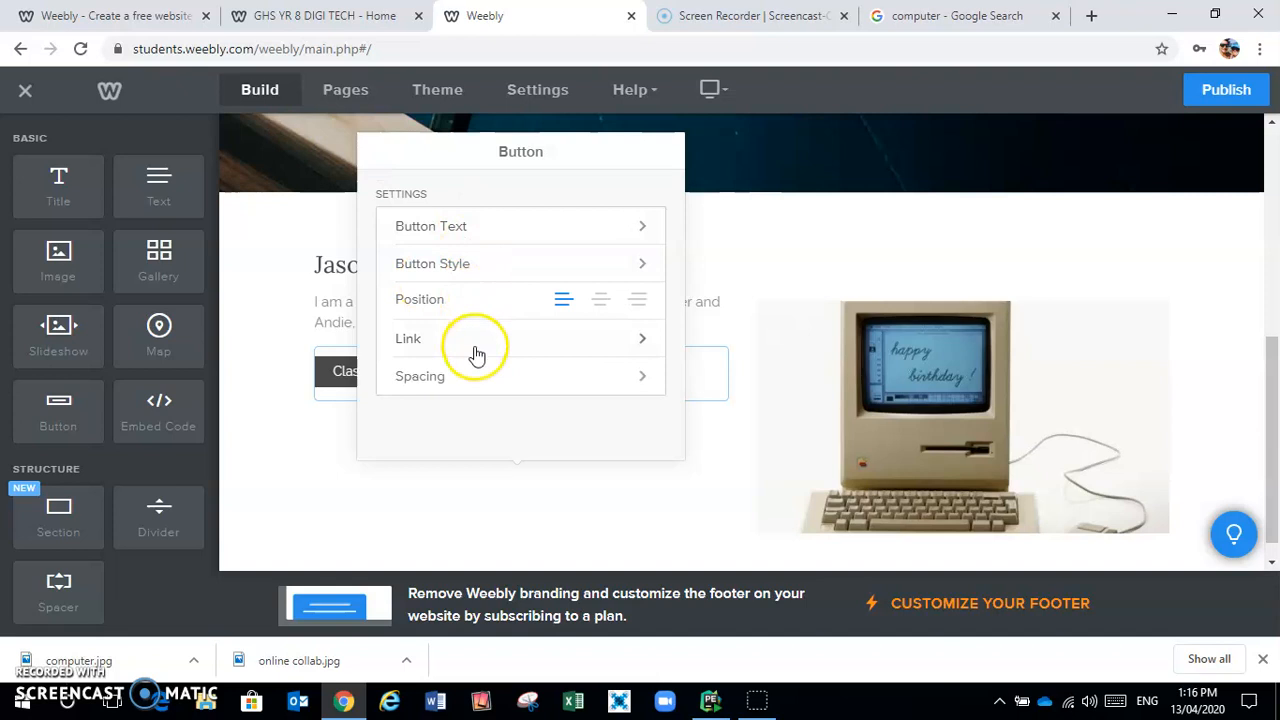
{"action": "left_click", "coordinate": [473, 342]}
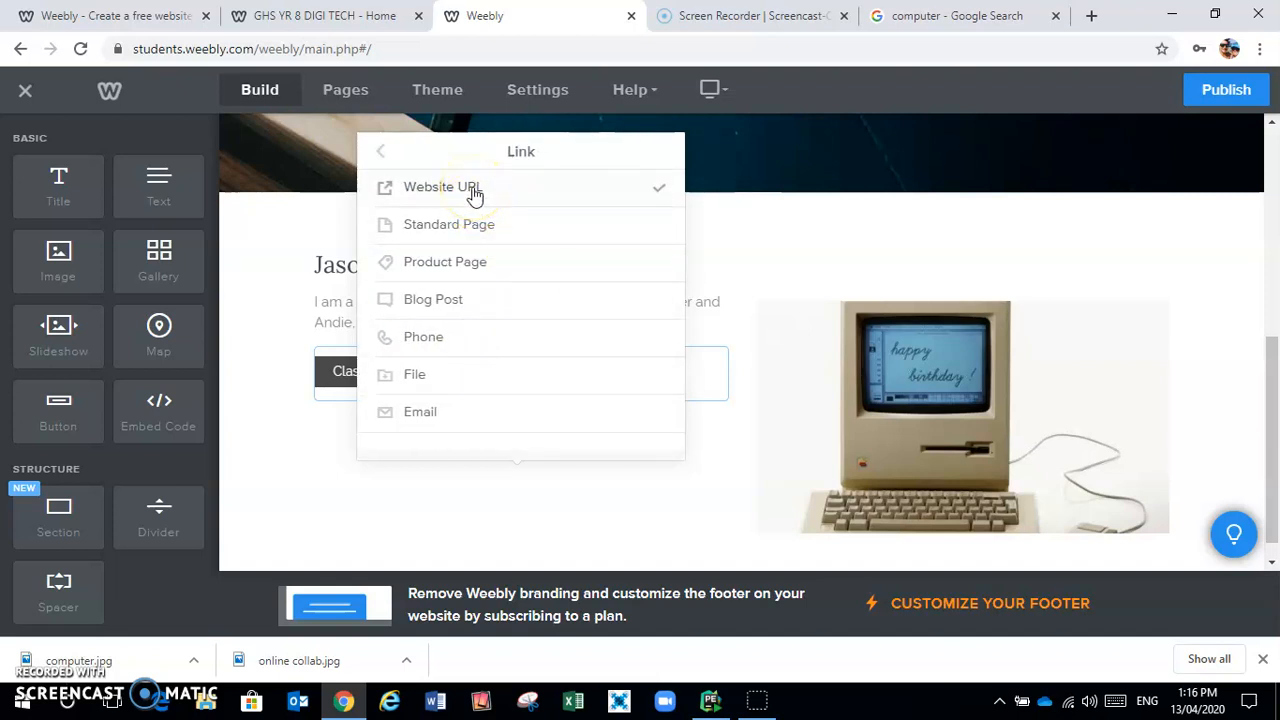
{"action": "left_click", "coordinate": [473, 193]}
{"action": "left_click", "coordinate": [519, 266]}
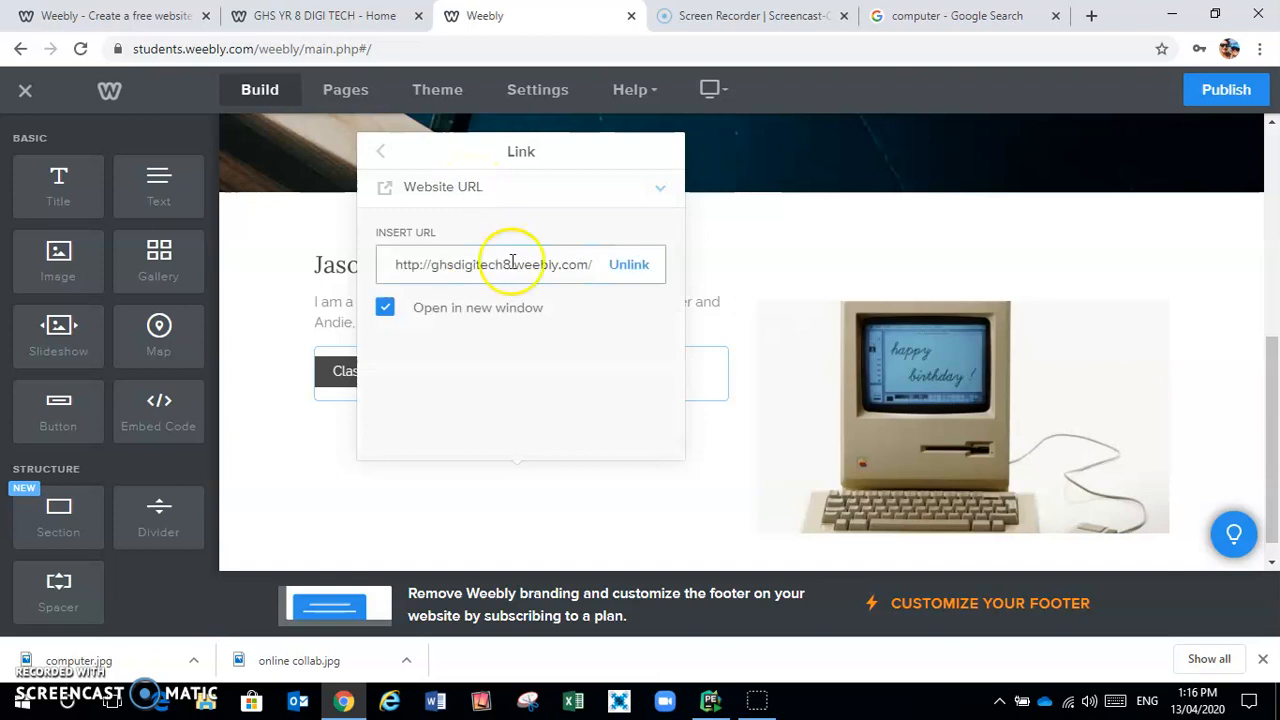
{"action": "left_click", "coordinate": [383, 155]}
{"action": "left_click", "coordinate": [271, 232]}
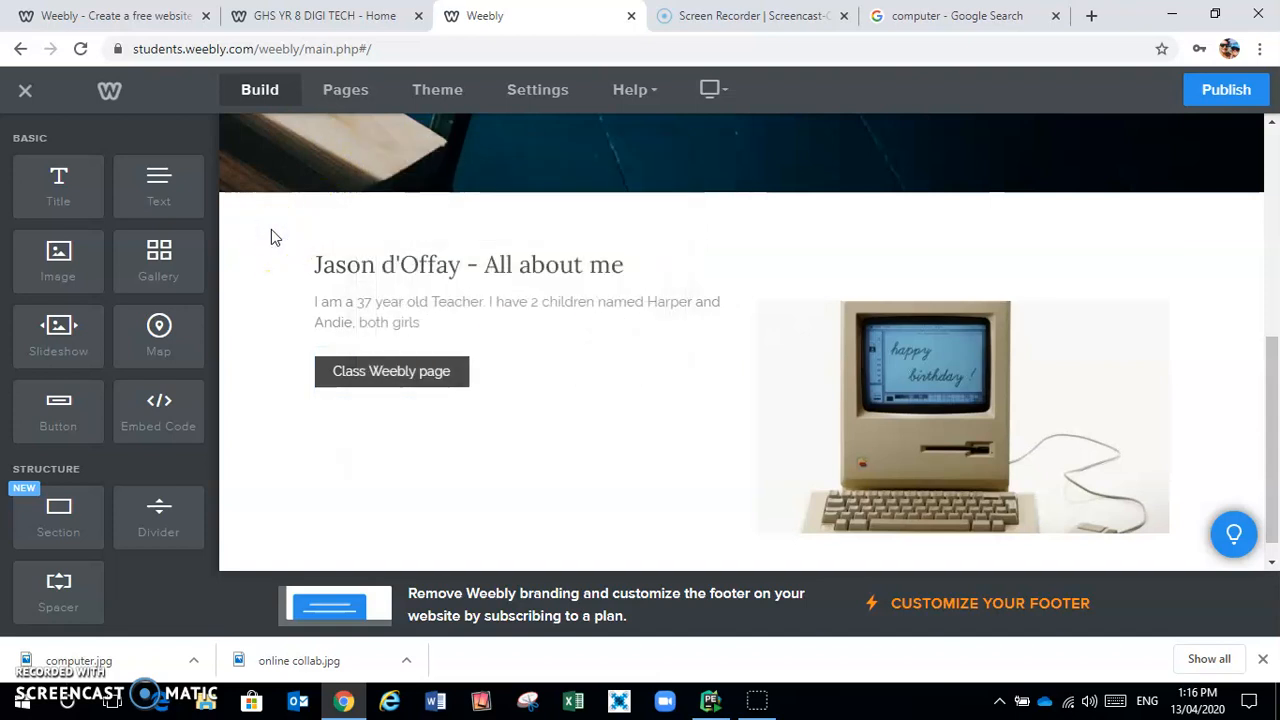
{"action": "left_click", "coordinate": [404, 370]}
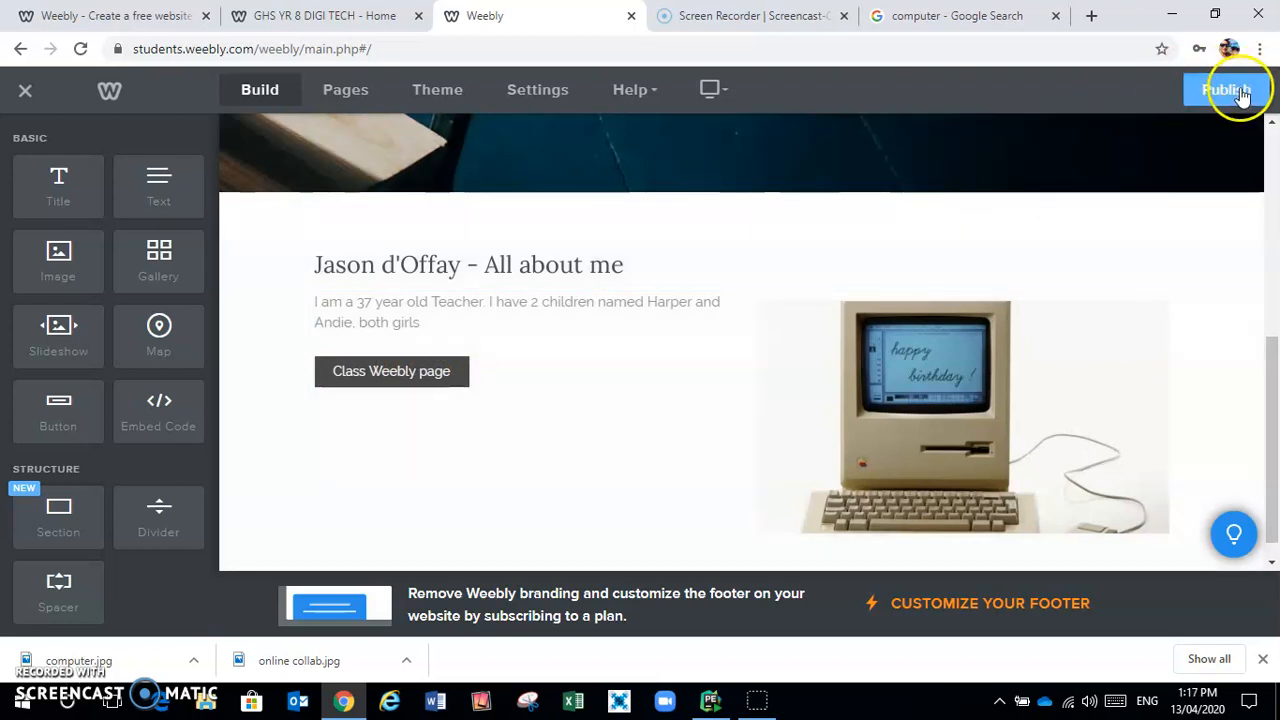
Publish to the offered weebly.com subdomain and open the live site in a new tab
{"action": "left_click", "coordinate": [1240, 94]}
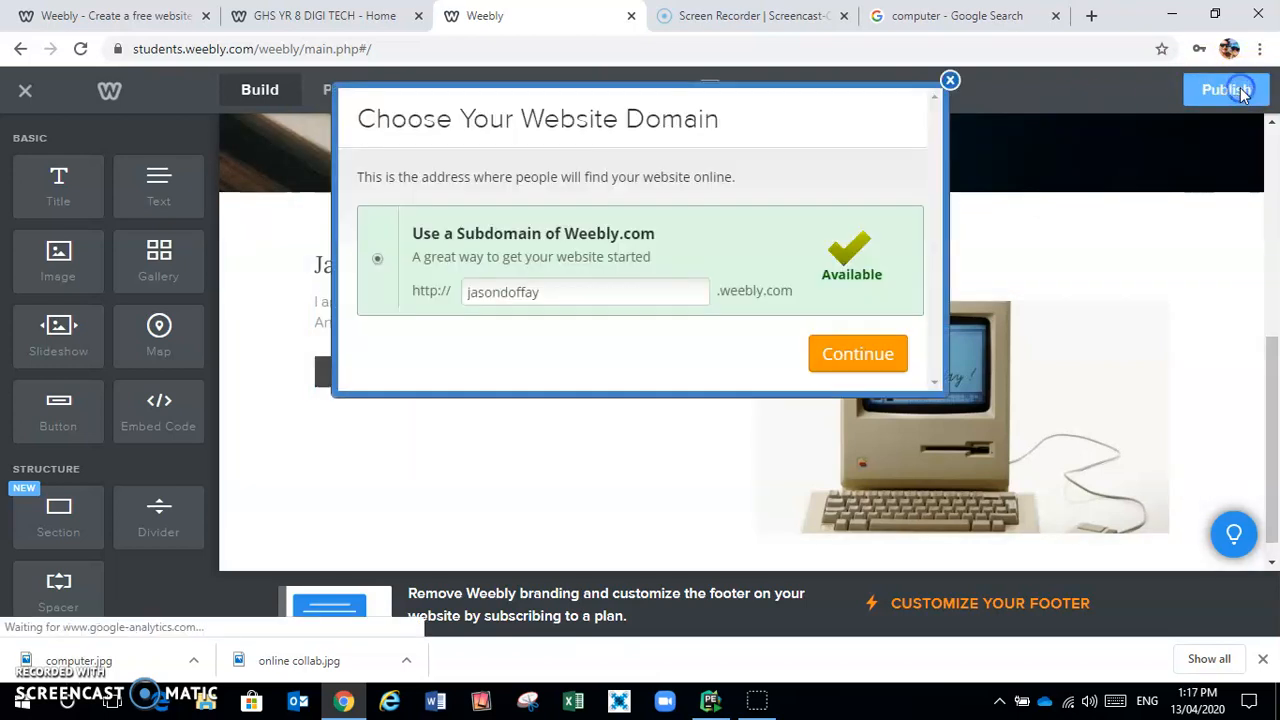
{"action": "left_click", "coordinate": [876, 362]}
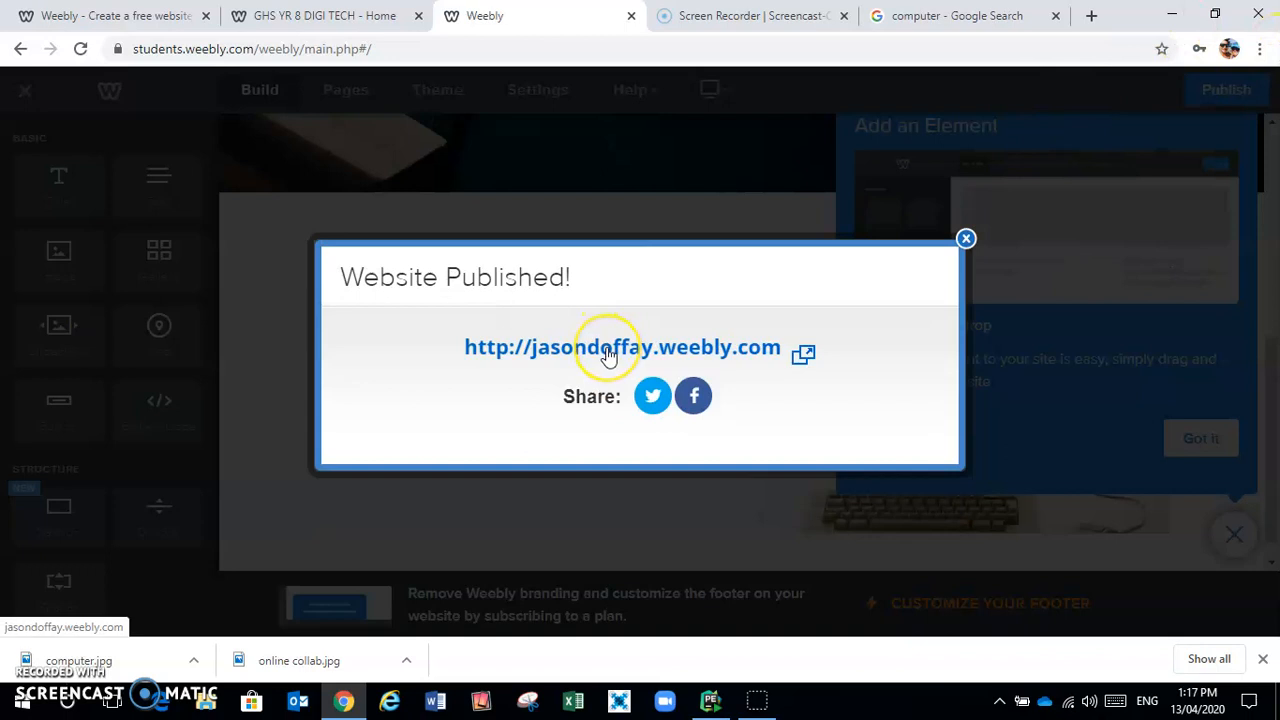
{"action": "left_click", "coordinate": [607, 349]}
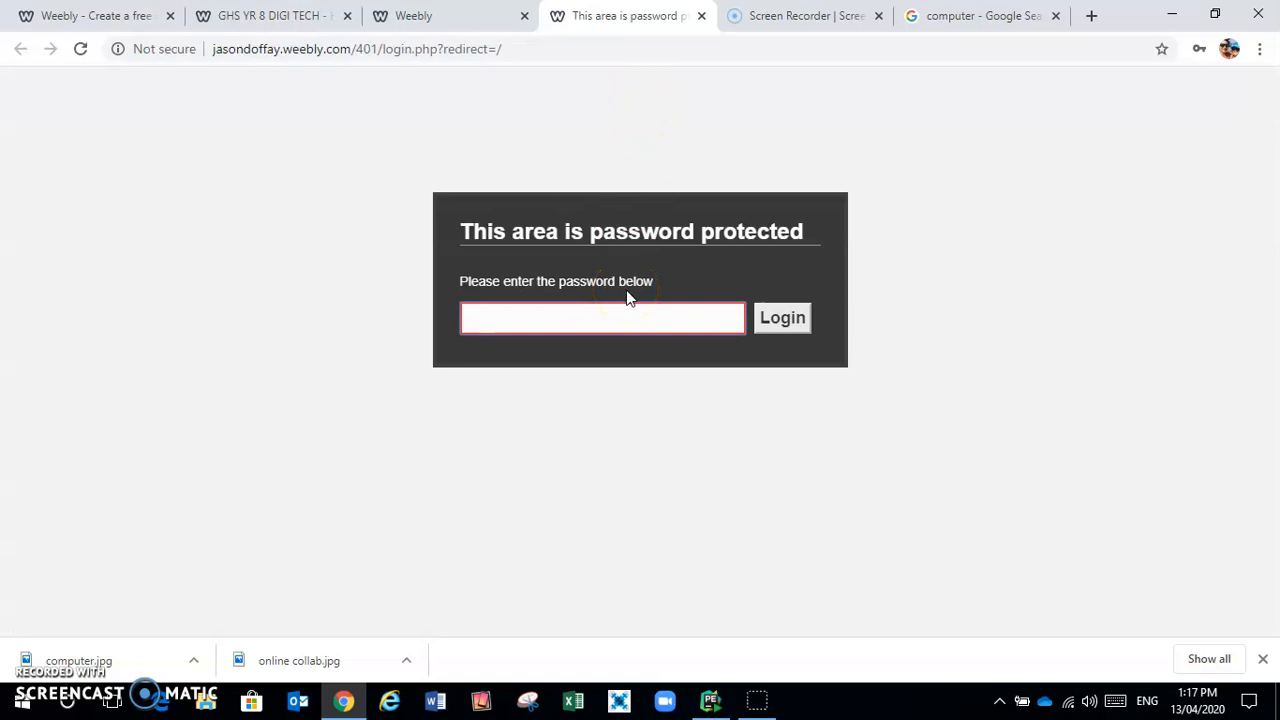
Log in to the published site with the site password
{"action": "double_click", "coordinate": [627, 298]}
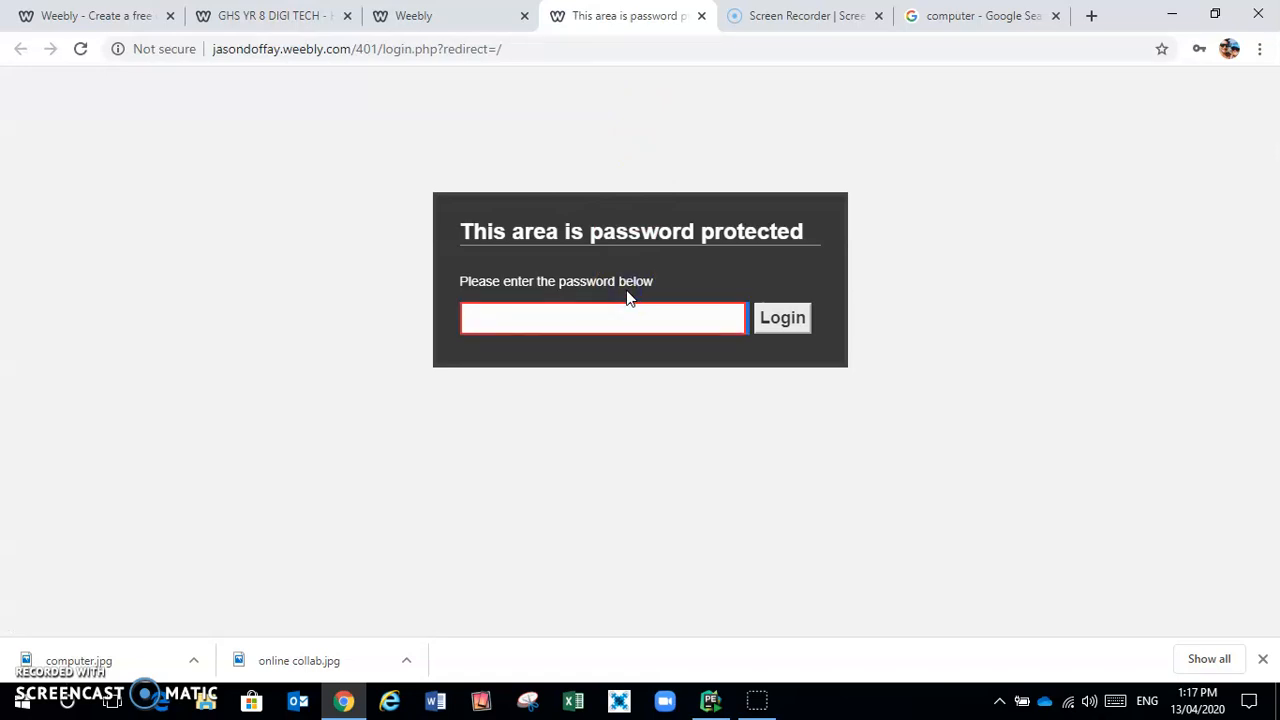
{"action": "left_click", "coordinate": [647, 334]}
{"action": "left_click", "coordinate": [646, 327]}
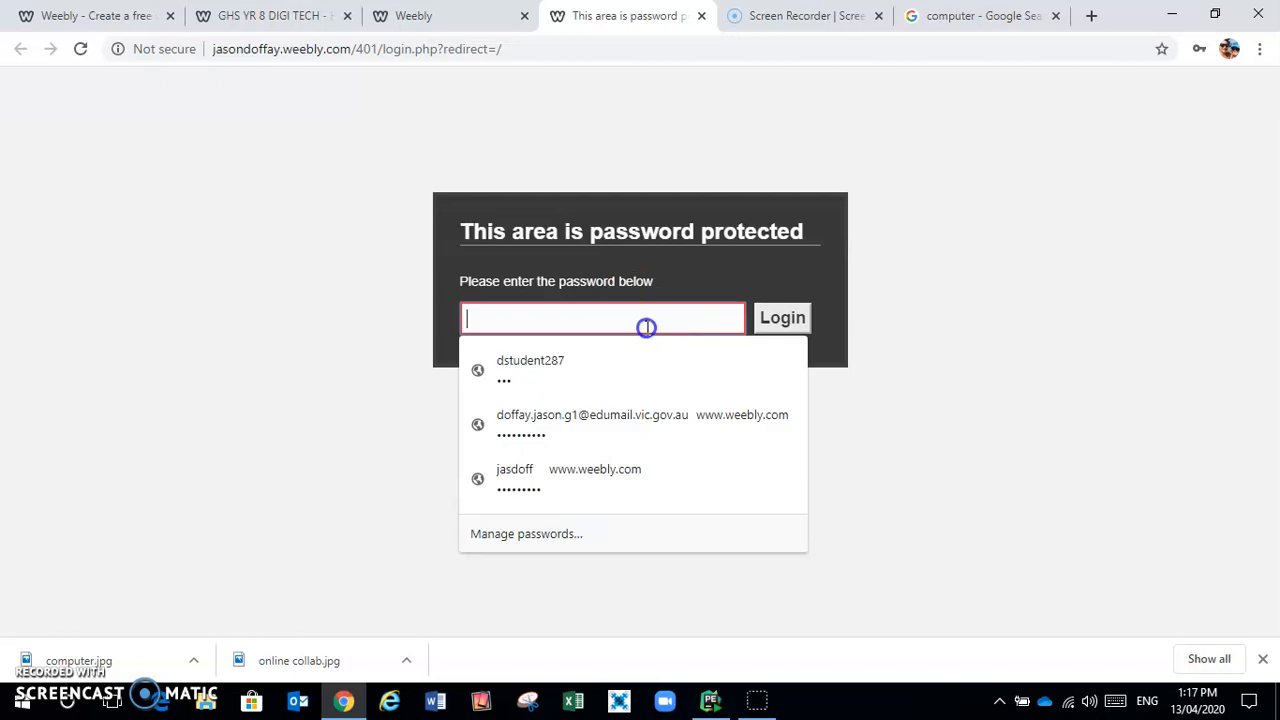
{"action": "type", "text": "a"}
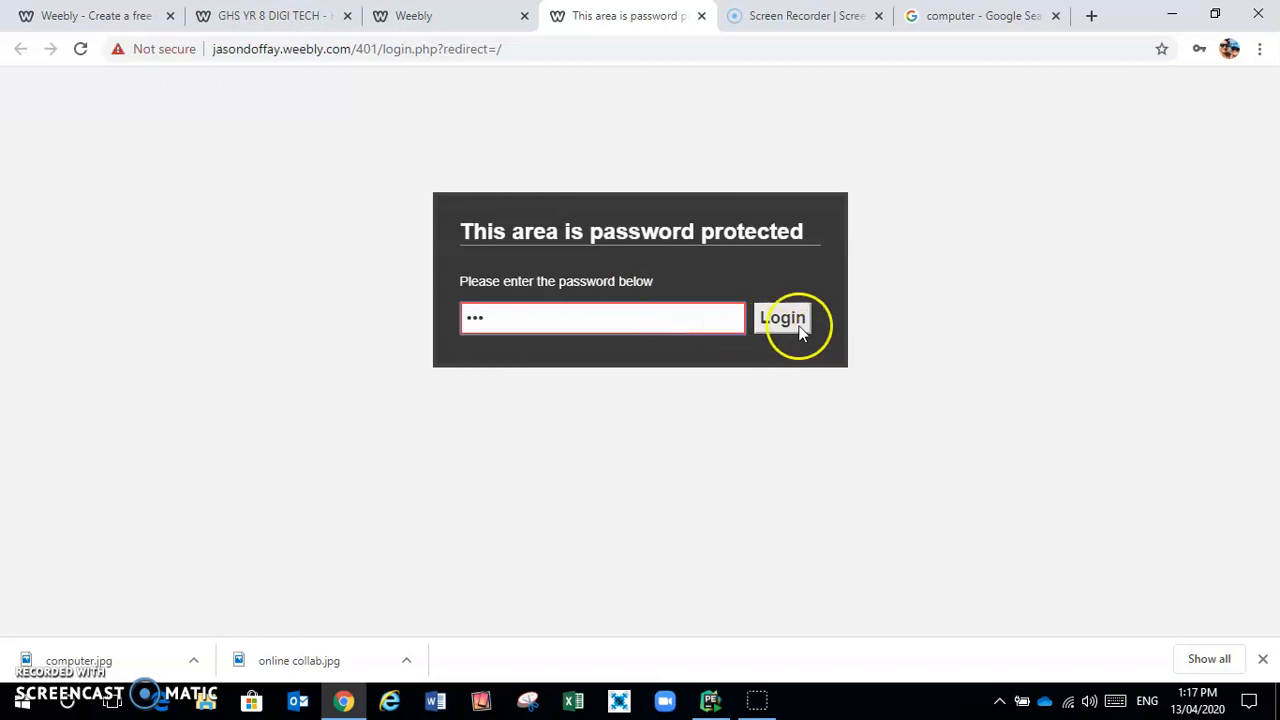
{"action": "left_click", "coordinate": [781, 320]}
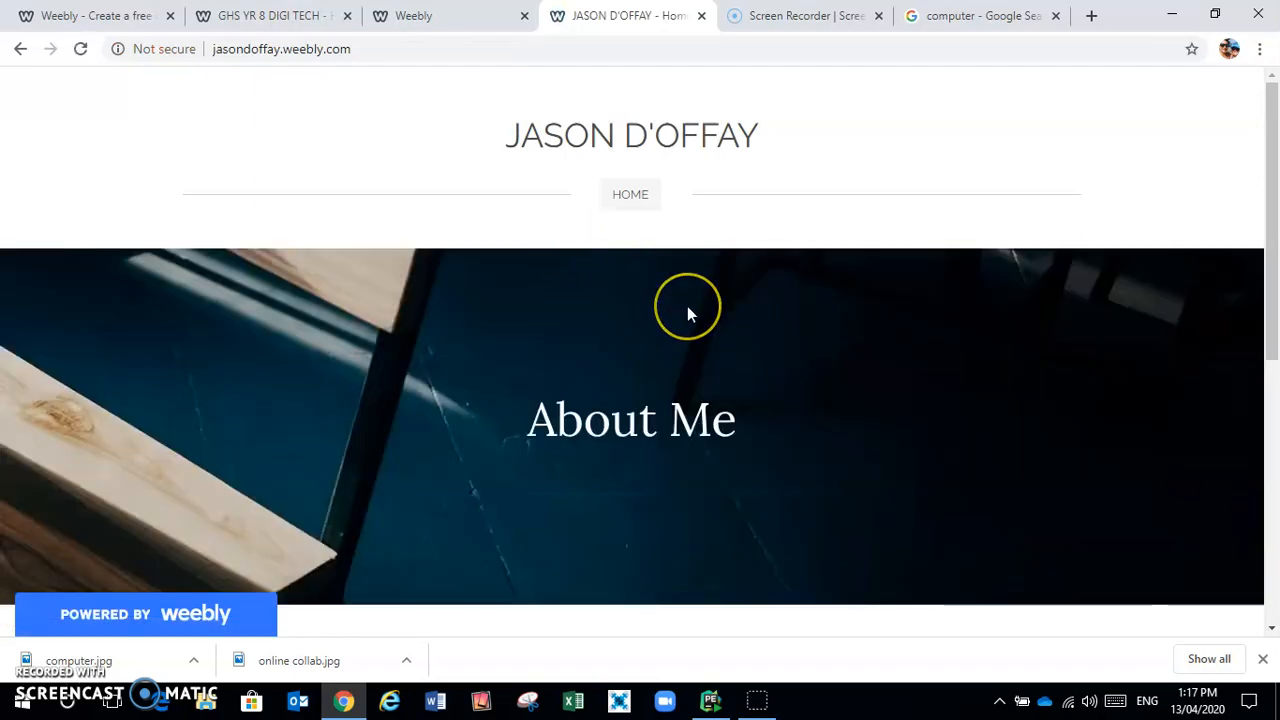
Scroll the live home page and follow the Class Weebly page link
{"action": "scroll", "coordinate": [688, 314], "scroll_direction": "down", "scroll_amount": 2}
{"action": "scroll", "coordinate": [687, 314], "scroll_direction": "down", "scroll_amount": 3}
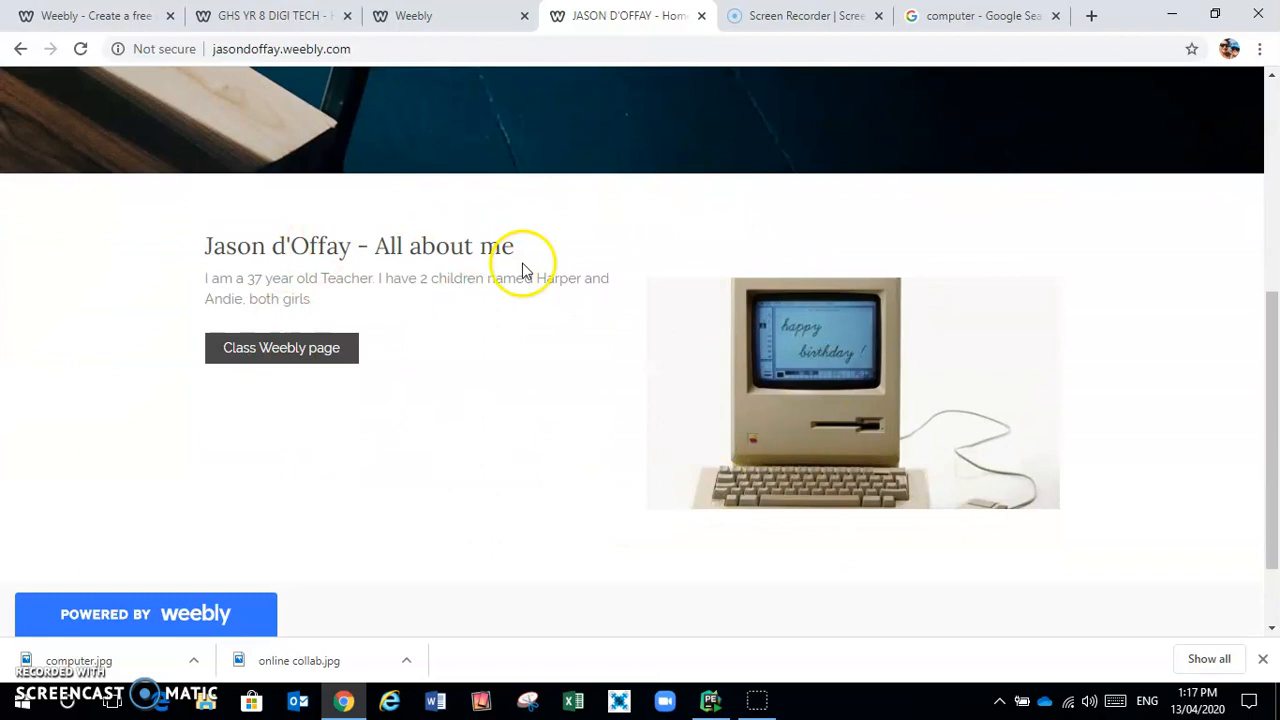
{"action": "left_click", "coordinate": [287, 352]}
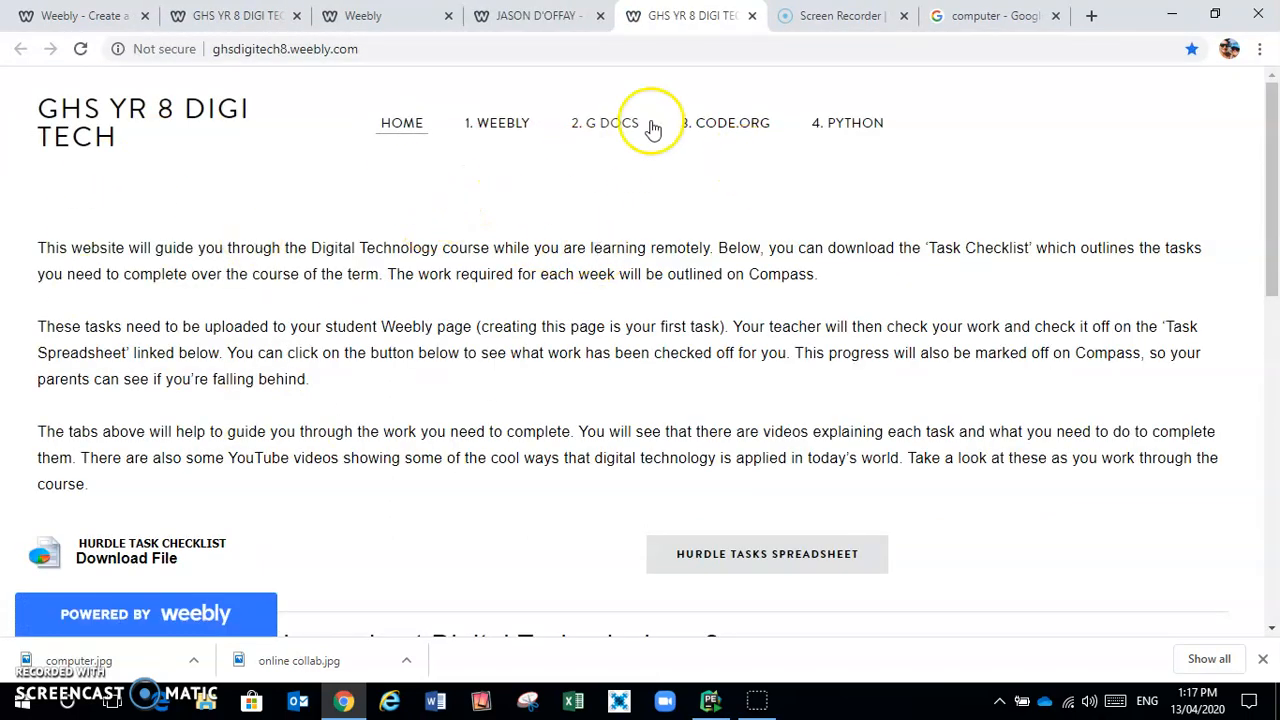
Close both live-site tabs, then dismiss the Website Published notice and Add an Element panel
{"action": "left_click", "coordinate": [752, 16]}
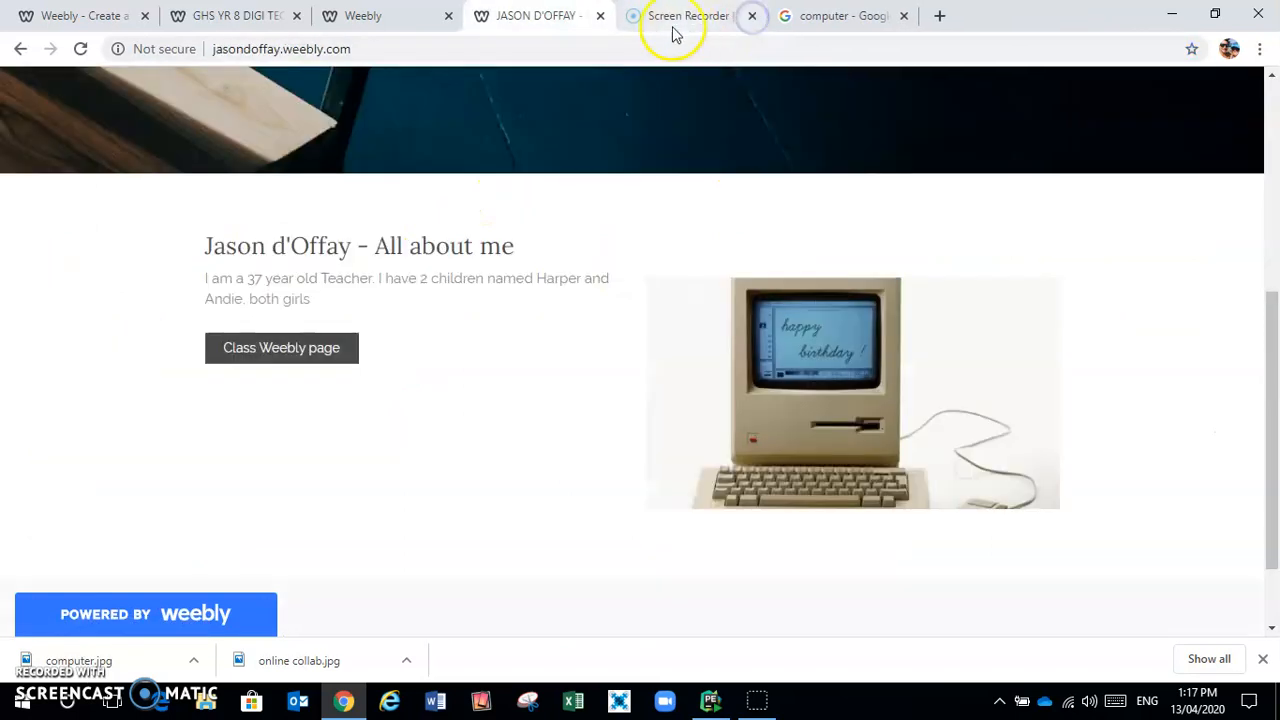
{"action": "left_click", "coordinate": [600, 16]}
{"action": "left_click", "coordinate": [415, 18]}
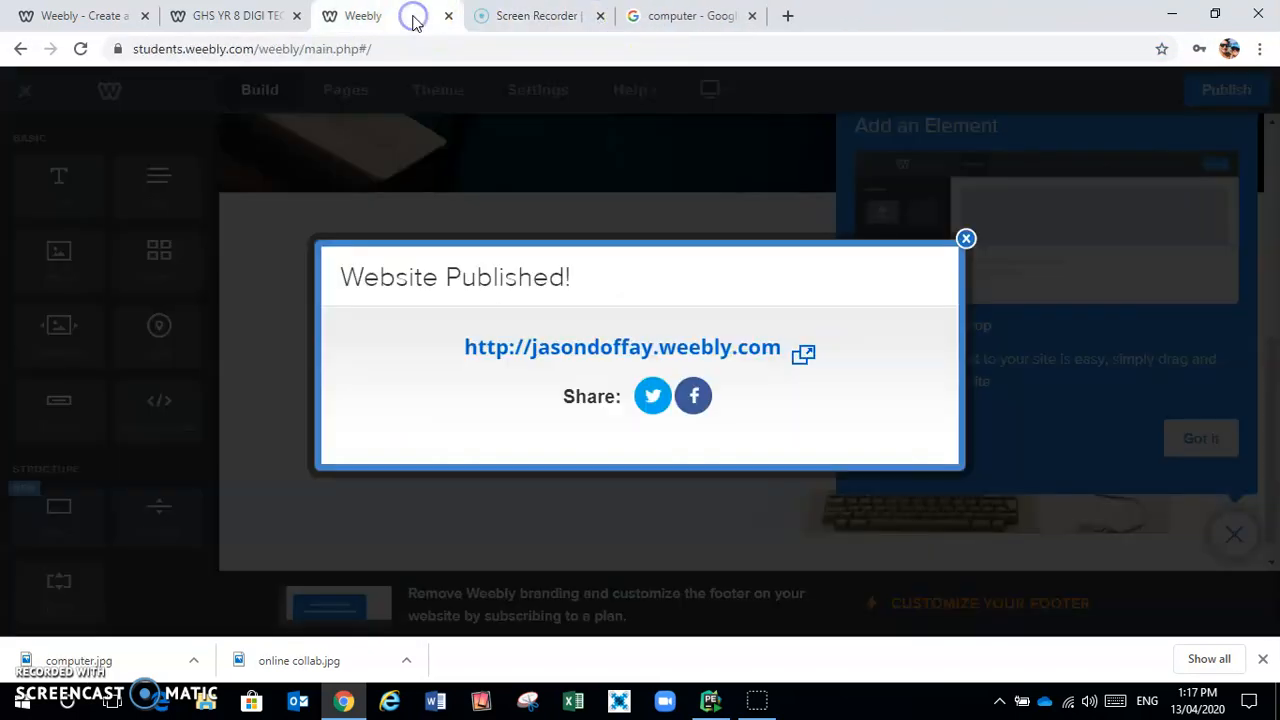
{"action": "left_click", "coordinate": [966, 239]}
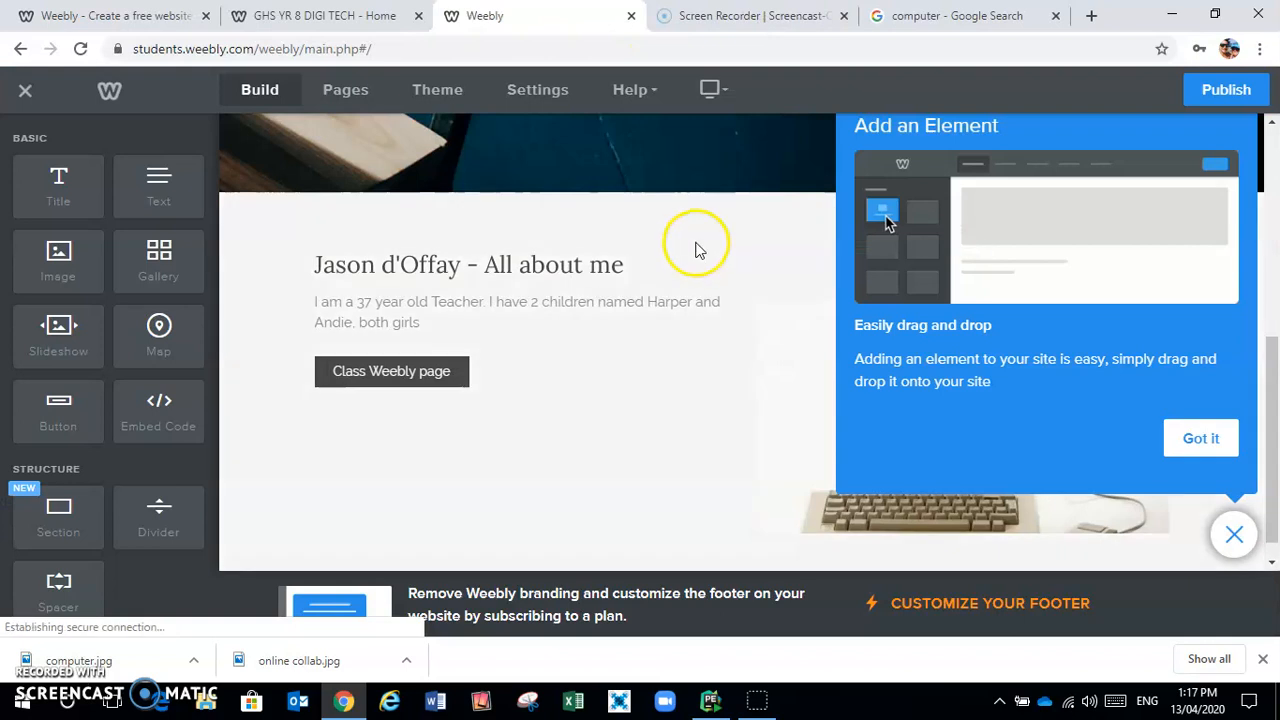
{"action": "scroll", "coordinate": [695, 250], "scroll_direction": "up", "scroll_amount": 2}
{"action": "left_click", "coordinate": [1233, 533]}
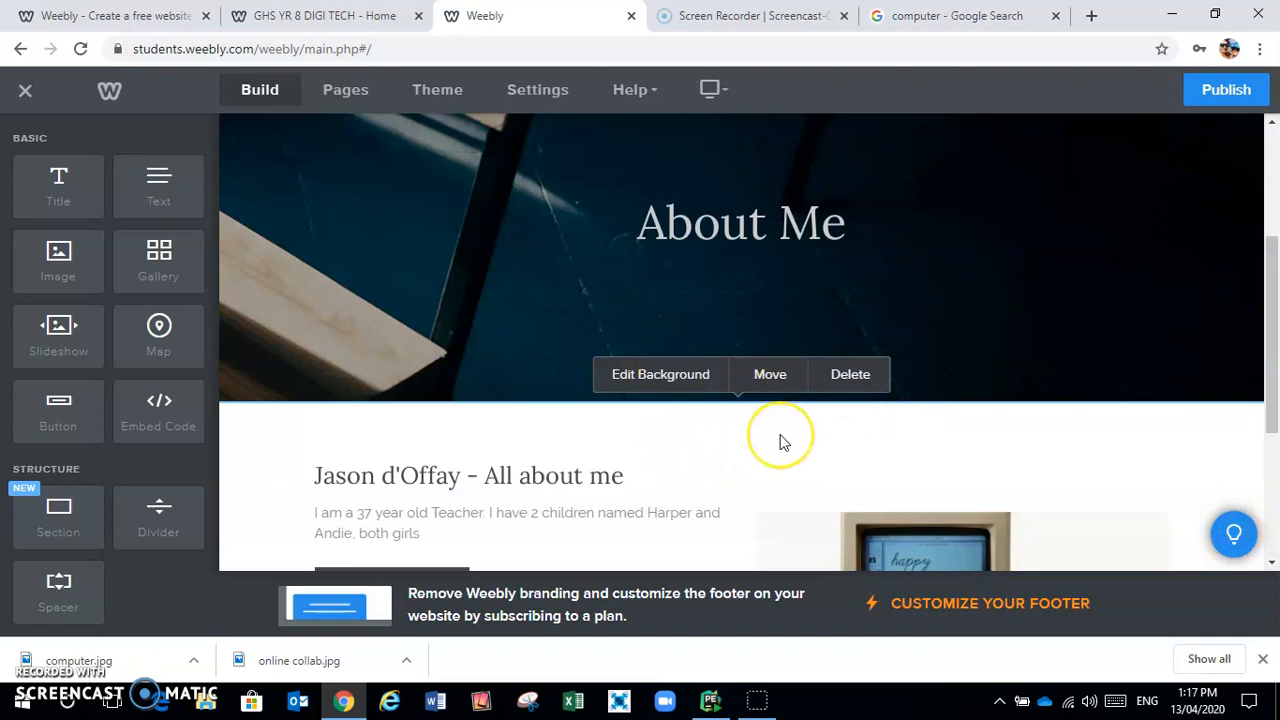
{"action": "scroll", "coordinate": [783, 442], "scroll_direction": "up", "scroll_amount": 3}
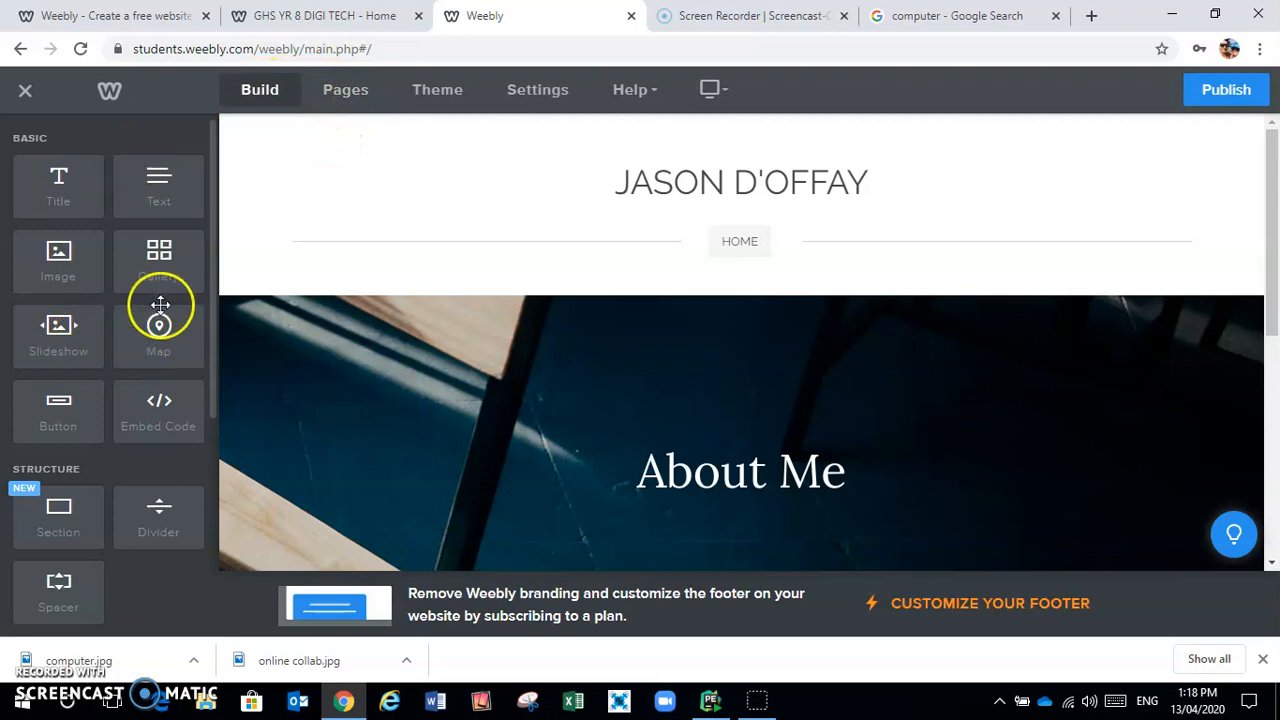
Add a new standard page named Tasks in the Pages list
{"action": "left_click", "coordinate": [345, 92]}
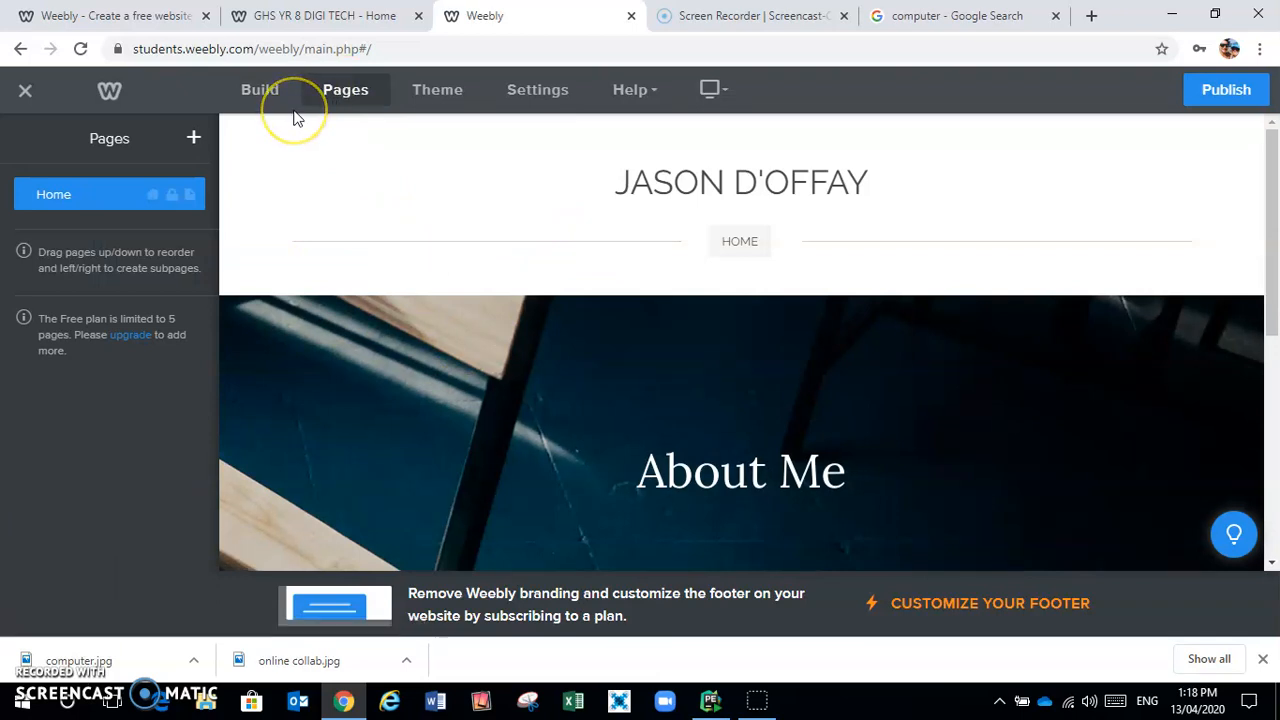
{"action": "left_click", "coordinate": [194, 139]}
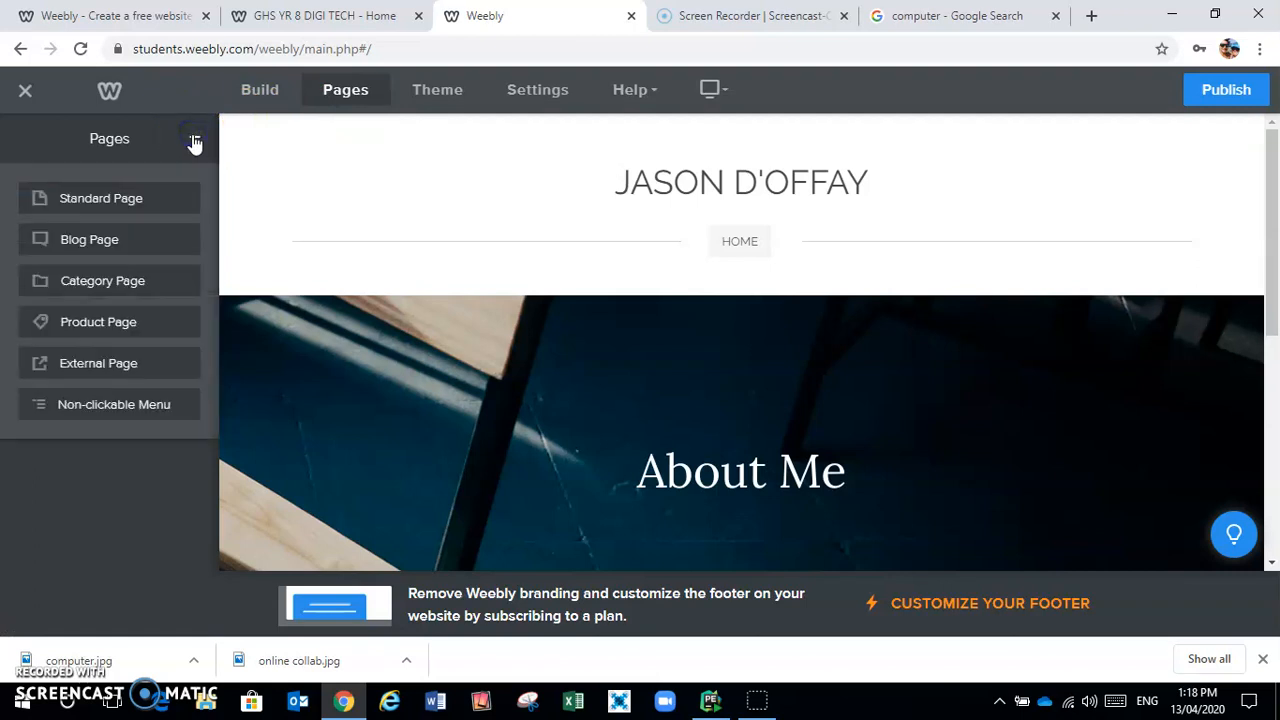
{"action": "left_click", "coordinate": [115, 196]}
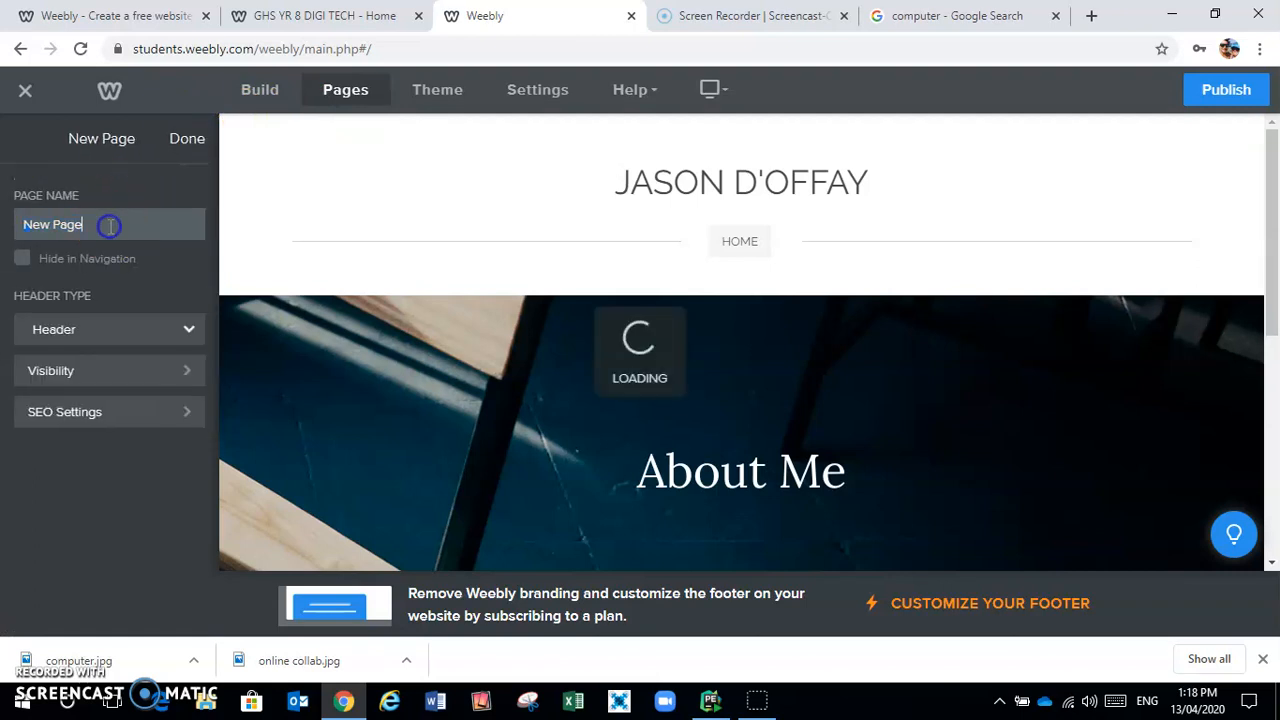
{"action": "key", "text": "BackSpace"}
{"action": "key", "text": "BackSpace"}
{"action": "key", "text": "BackSpace"}
{"action": "key", "text": "BackSpace"}
{"action": "key", "text": "BackSpace"}
{"action": "key", "text": "BackSpace"}
{"action": "key", "text": "BackSpace"}
{"action": "key", "text": "BackSpace"}
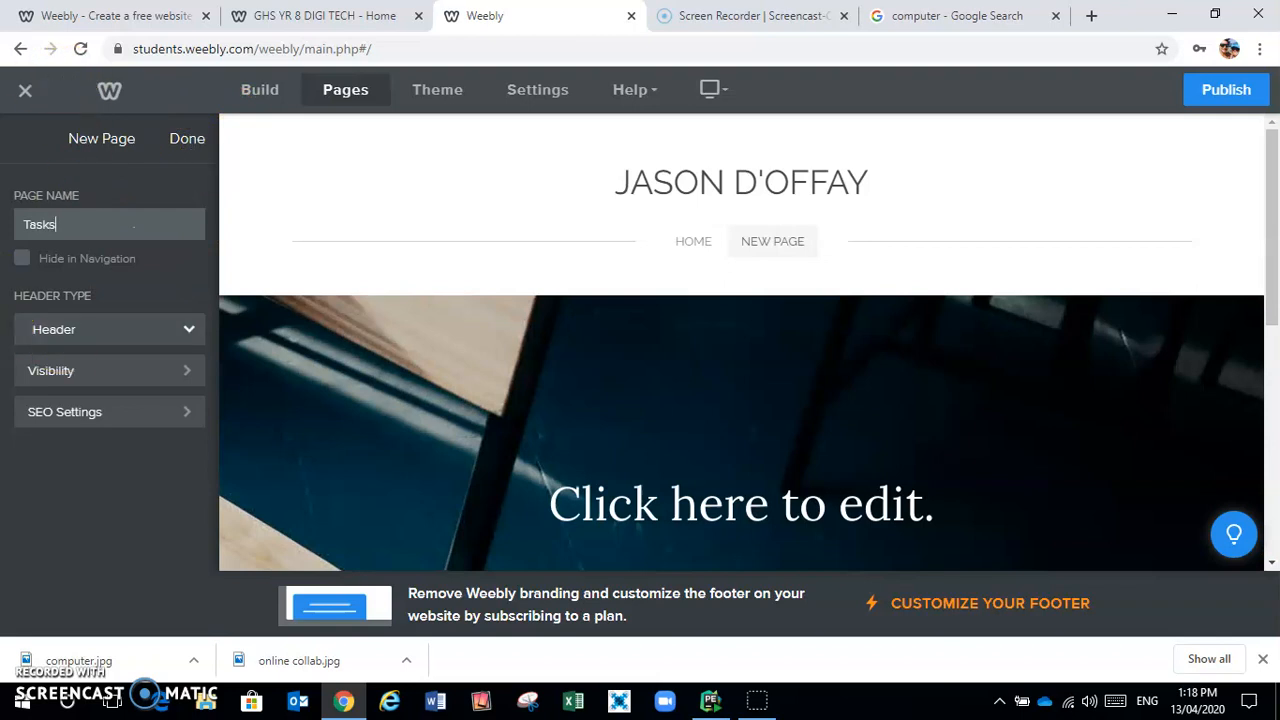
{"action": "left_click", "coordinate": [187, 139]}
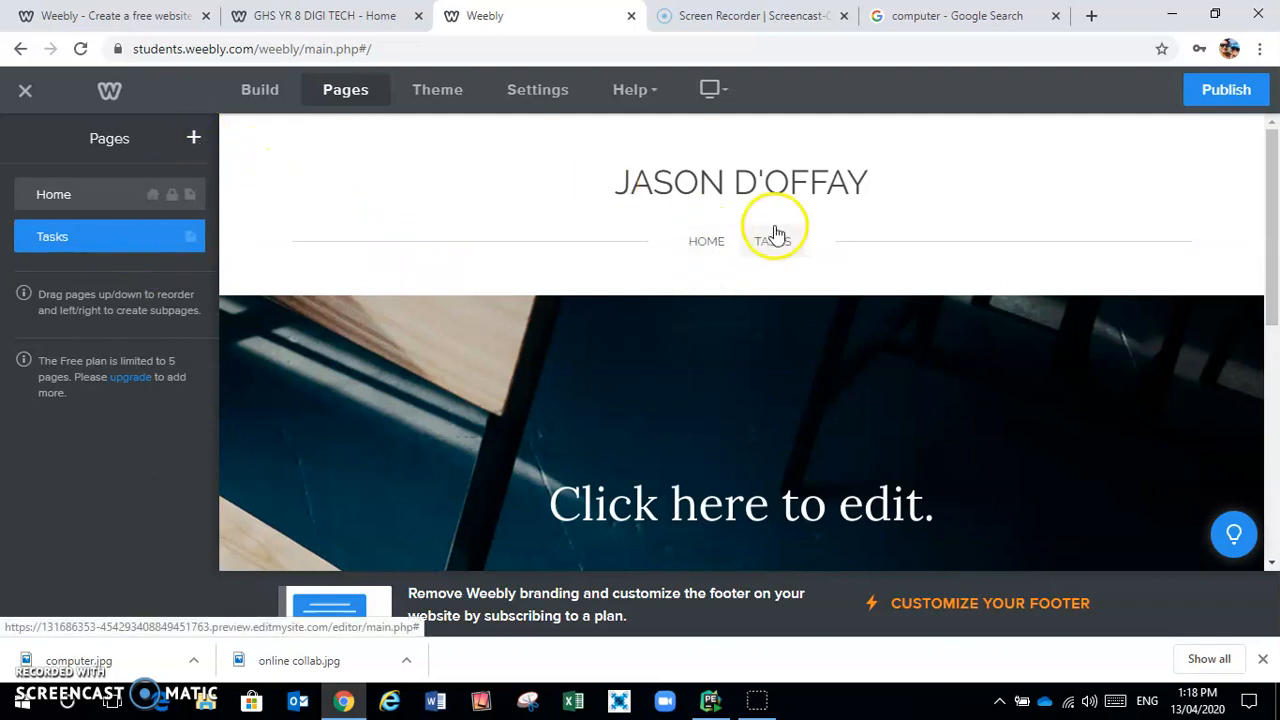
Look over the Home page, then switch to the Tasks page for editing
{"action": "left_click", "coordinate": [714, 249]}
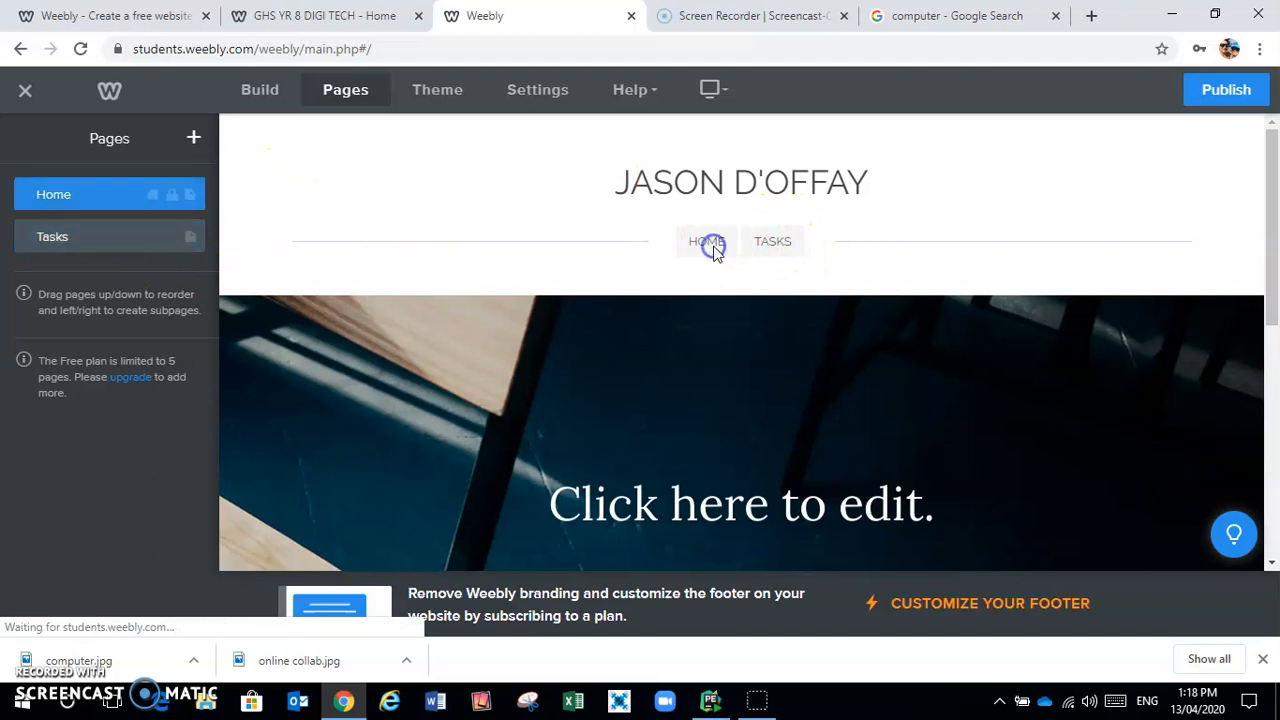
{"action": "scroll", "coordinate": [815, 428], "scroll_direction": "down", "scroll_amount": 2}
{"action": "scroll", "coordinate": [815, 424], "scroll_direction": "down", "scroll_amount": 3}
{"action": "scroll", "coordinate": [815, 424], "scroll_direction": "up", "scroll_amount": 5}
{"action": "left_click", "coordinate": [775, 245]}
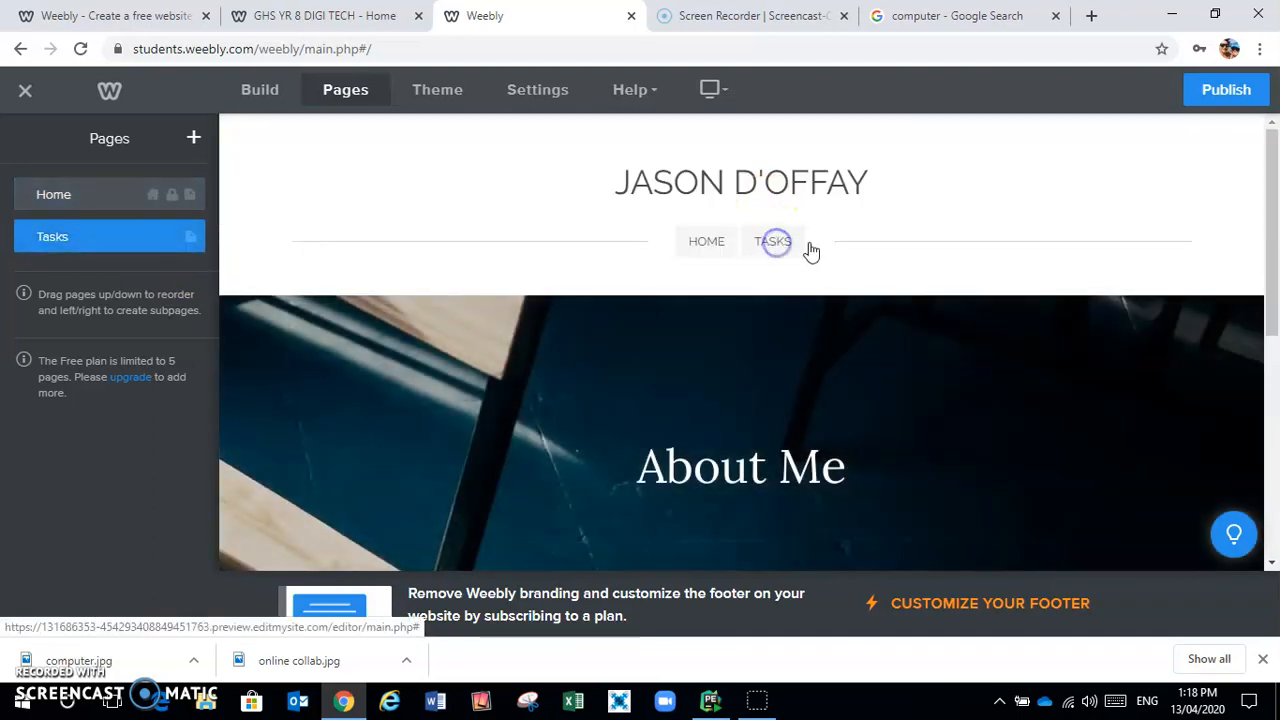
{"action": "scroll", "coordinate": [912, 248], "scroll_direction": "down", "scroll_amount": 5}
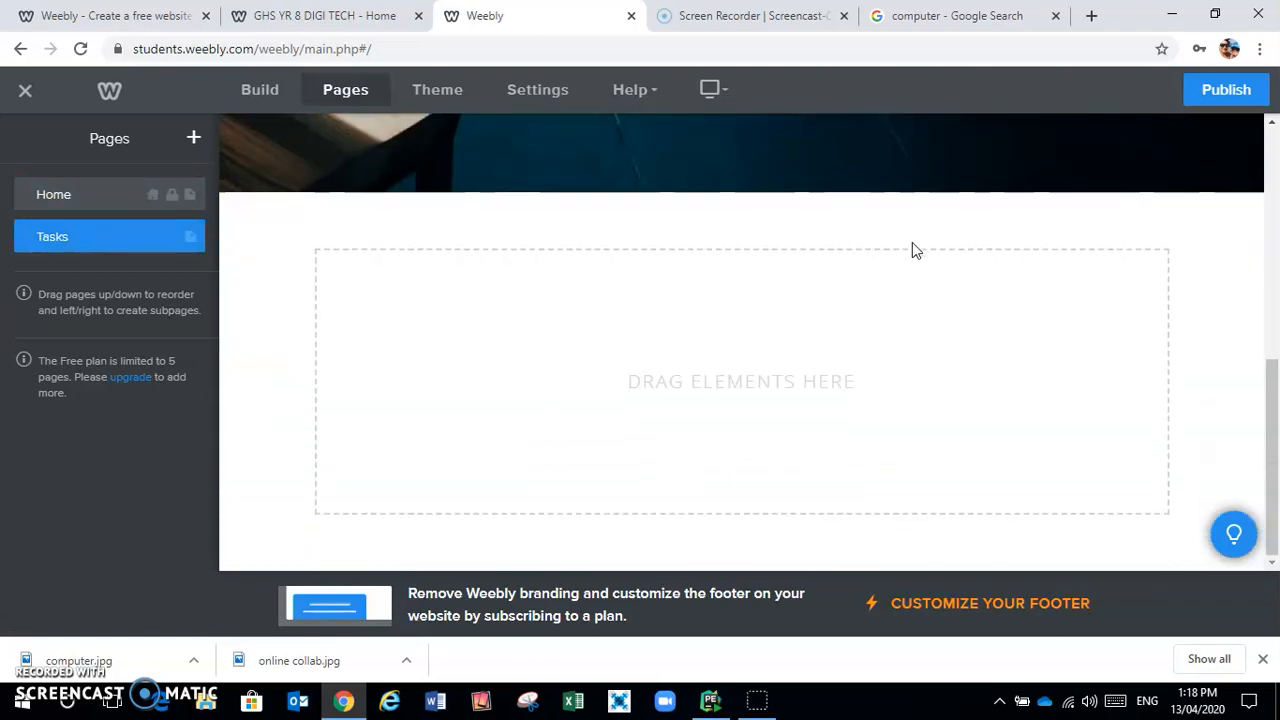
{"action": "scroll", "coordinate": [912, 249], "scroll_direction": "up", "scroll_amount": 5}
{"action": "scroll", "coordinate": [912, 249], "scroll_direction": "down", "scroll_amount": 3}
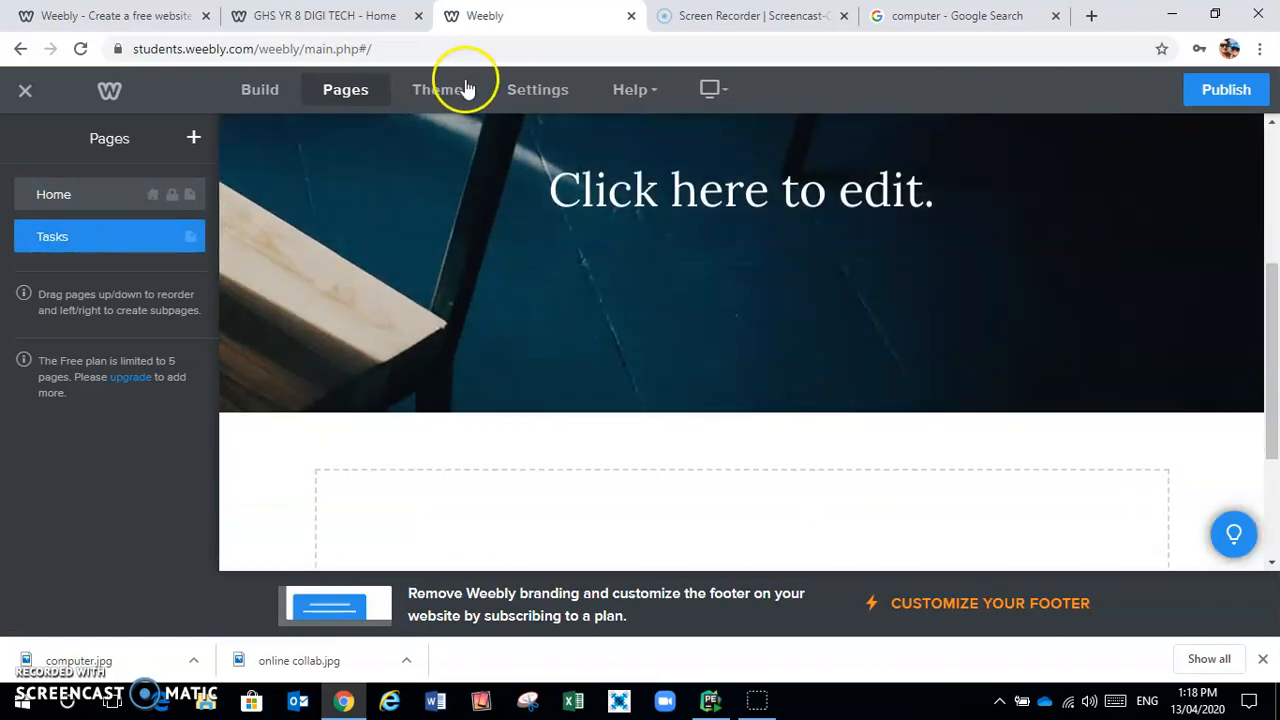
Replace the Tasks banner's 'Click here to edit.' title with TASKS
{"action": "left_click", "coordinate": [255, 92]}
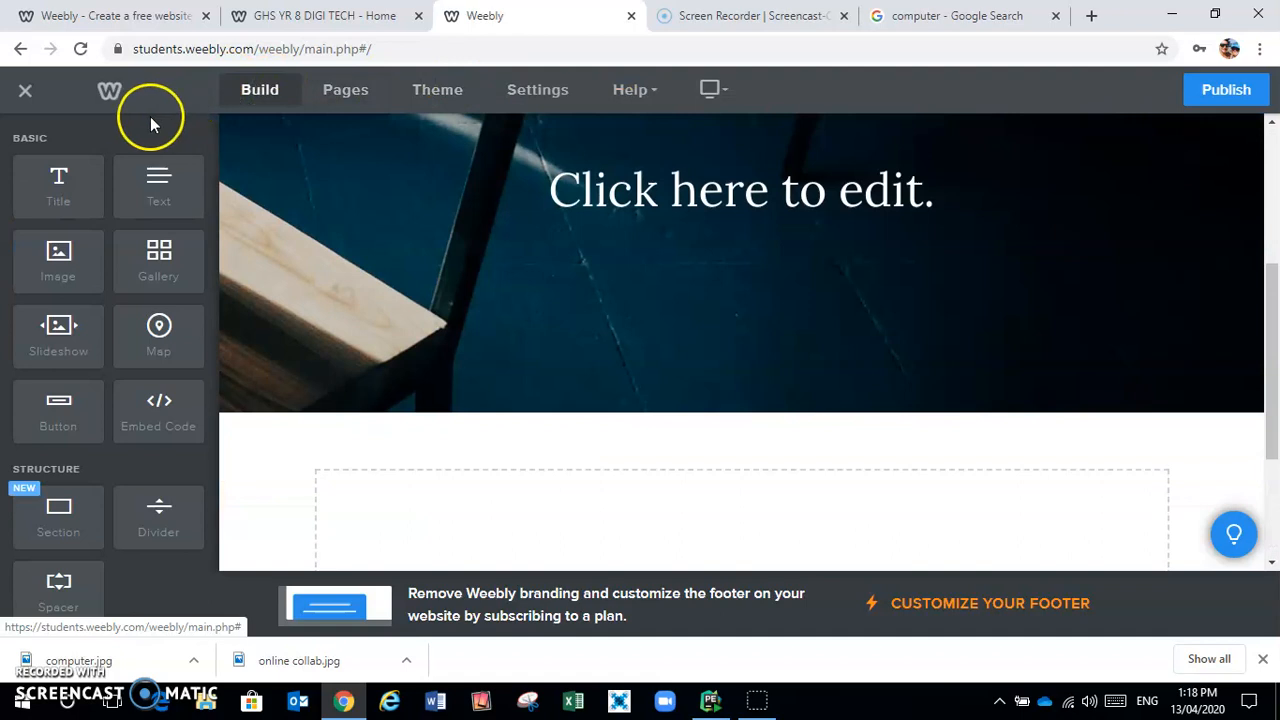
{"action": "scroll", "coordinate": [697, 276], "scroll_direction": "up", "scroll_amount": 2}
{"action": "scroll", "coordinate": [697, 276], "scroll_direction": "down", "scroll_amount": 1}
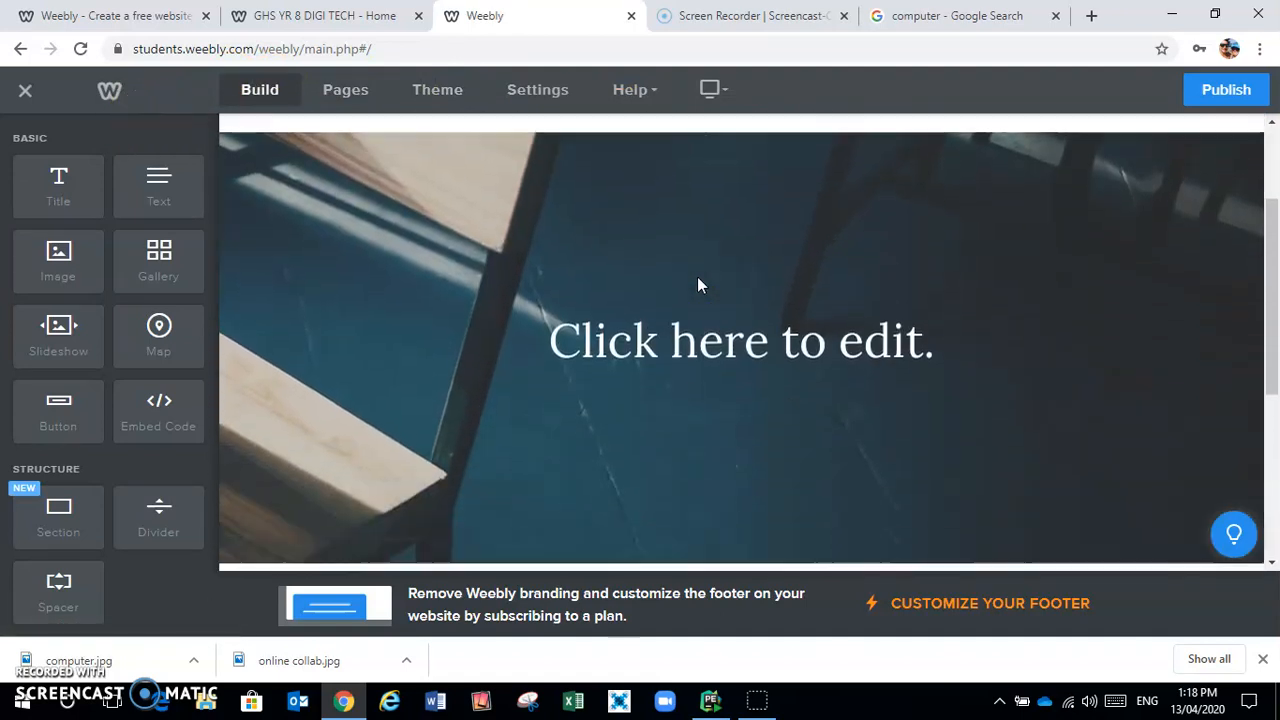
{"action": "left_click", "coordinate": [947, 269]}
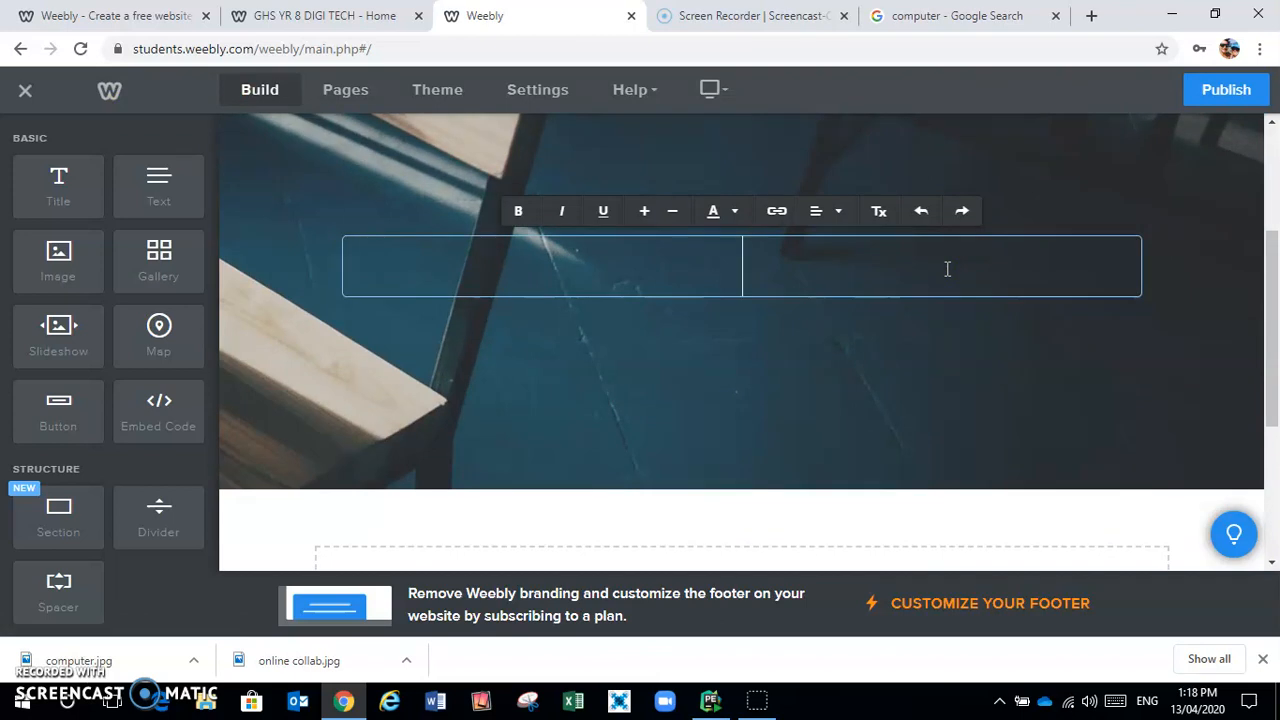
{"action": "type", "text": "TASKS"}
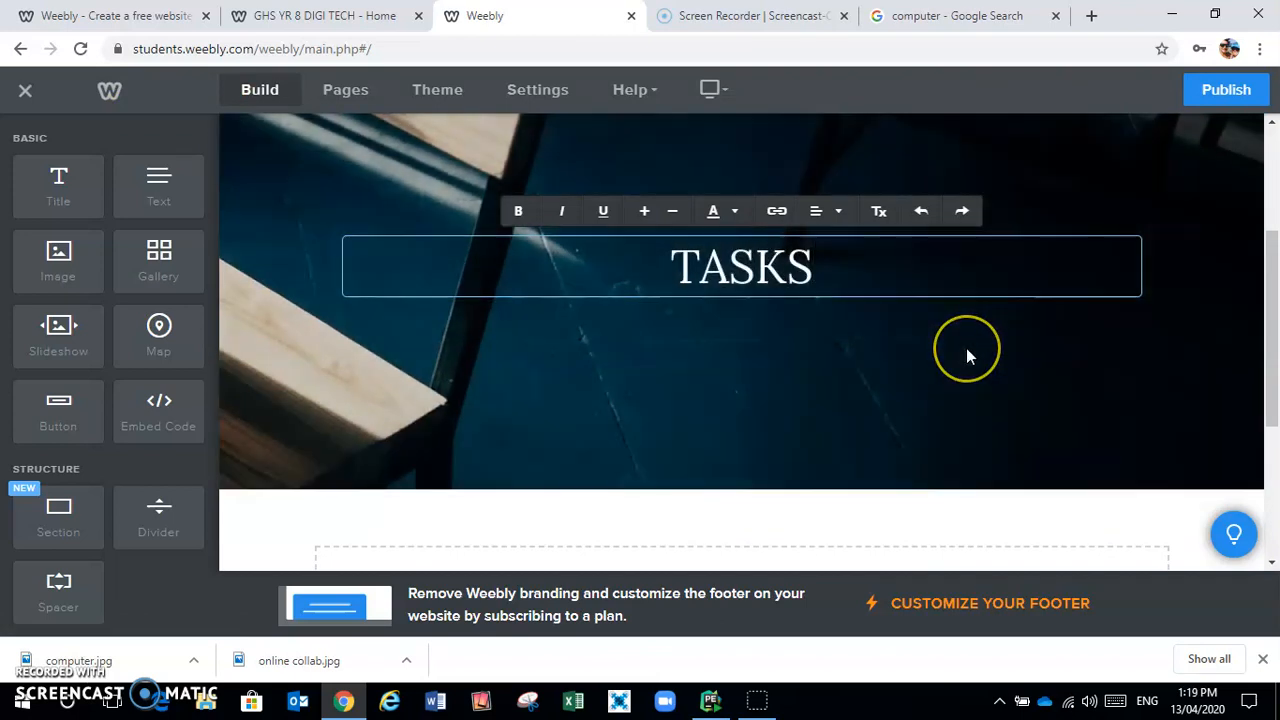
{"action": "scroll", "coordinate": [966, 352], "scroll_direction": "down", "scroll_amount": 2}
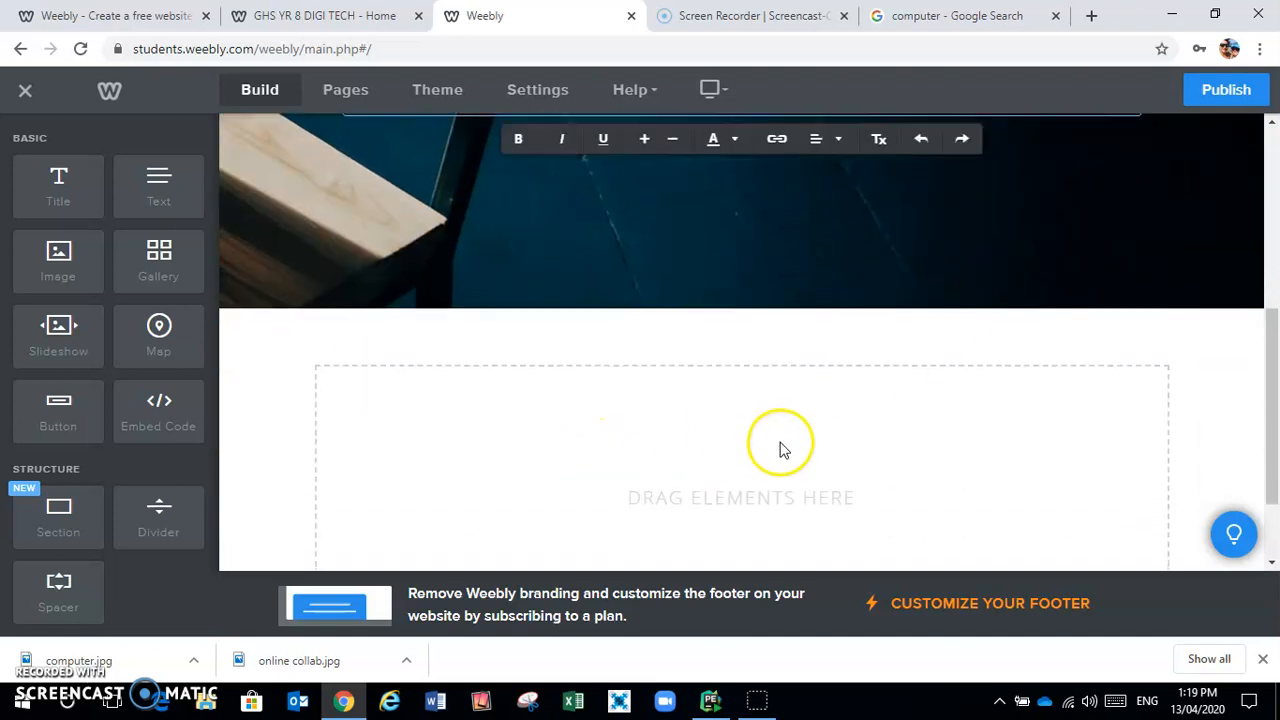
{"action": "scroll", "coordinate": [725, 476], "scroll_direction": "down", "scroll_amount": 1}
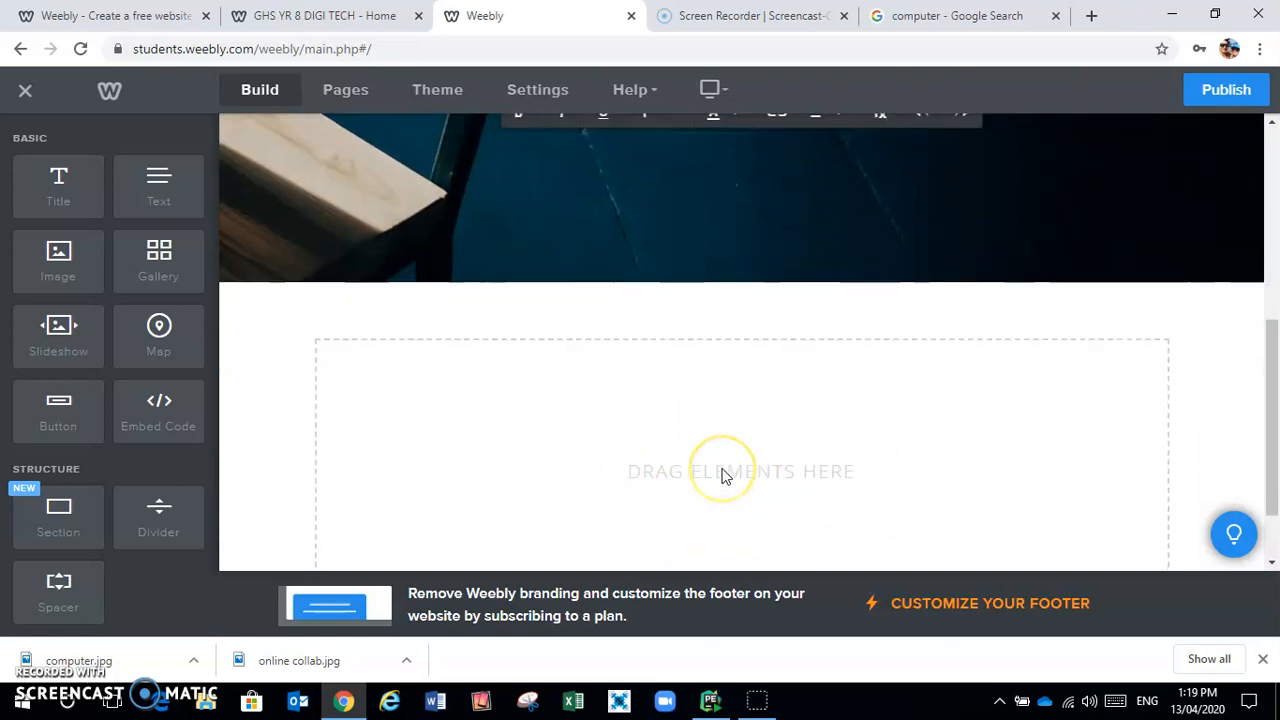
{"action": "left_click", "coordinate": [378, 363]}
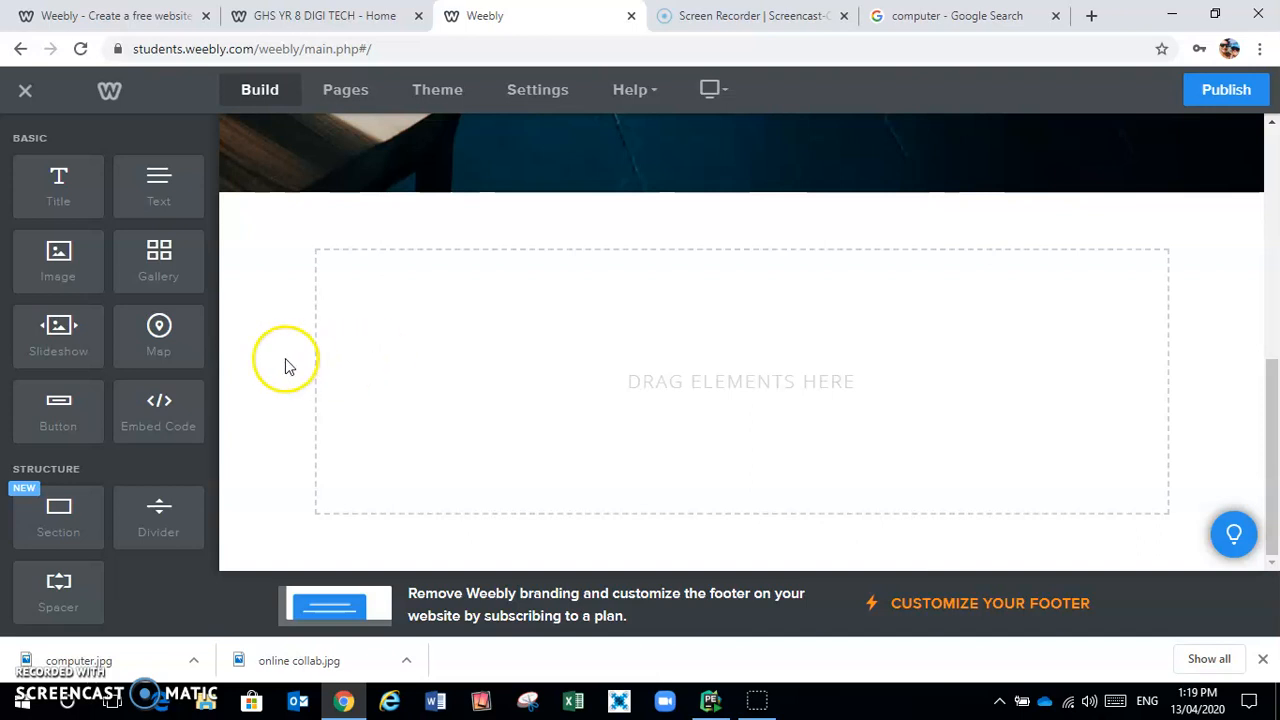
Add a title element reading 'Google Sheets 1' to the empty section
{"action": "mouse_move", "coordinate": [60, 413]}
{"action": "left_mouse_down"}
{"action": "mouse_move", "coordinate": [58, 240]}
{"action": "mouse_move", "coordinate": [66, 410]}
{"action": "left_mouse_up"}
{"action": "left_click", "coordinate": [53, 190]}
{"action": "left_click_drag", "start_coordinate": [53, 190], "coordinate": [427, 273]}
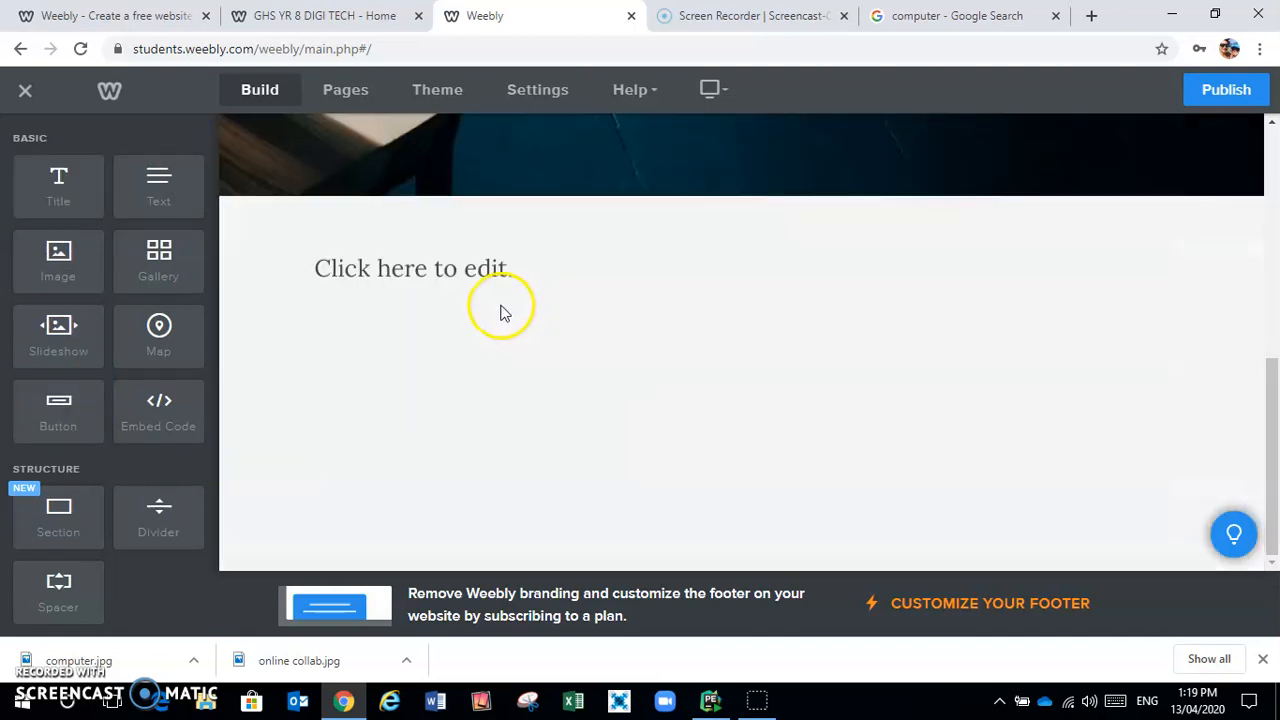
{"action": "left_click", "coordinate": [555, 264]}
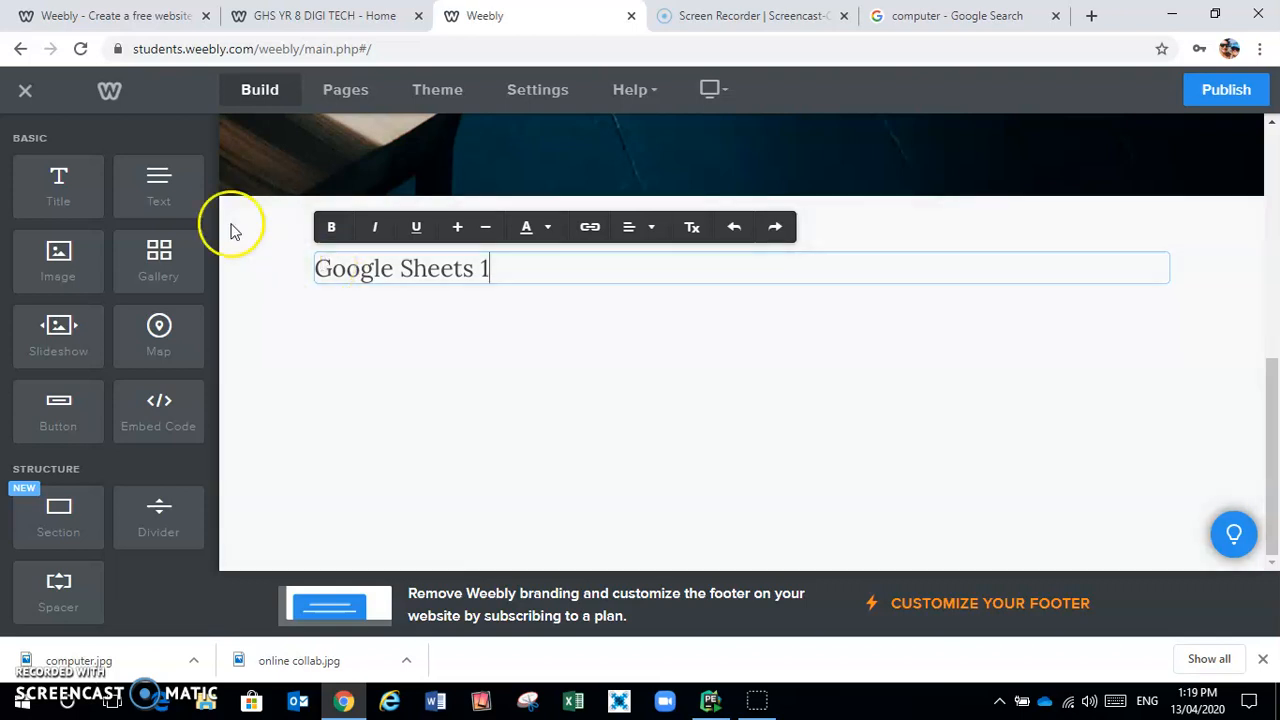
Add a button beneath the heading and label it 'Sheet 1'
{"action": "left_click_drag", "start_coordinate": [71, 410], "coordinate": [420, 297]}
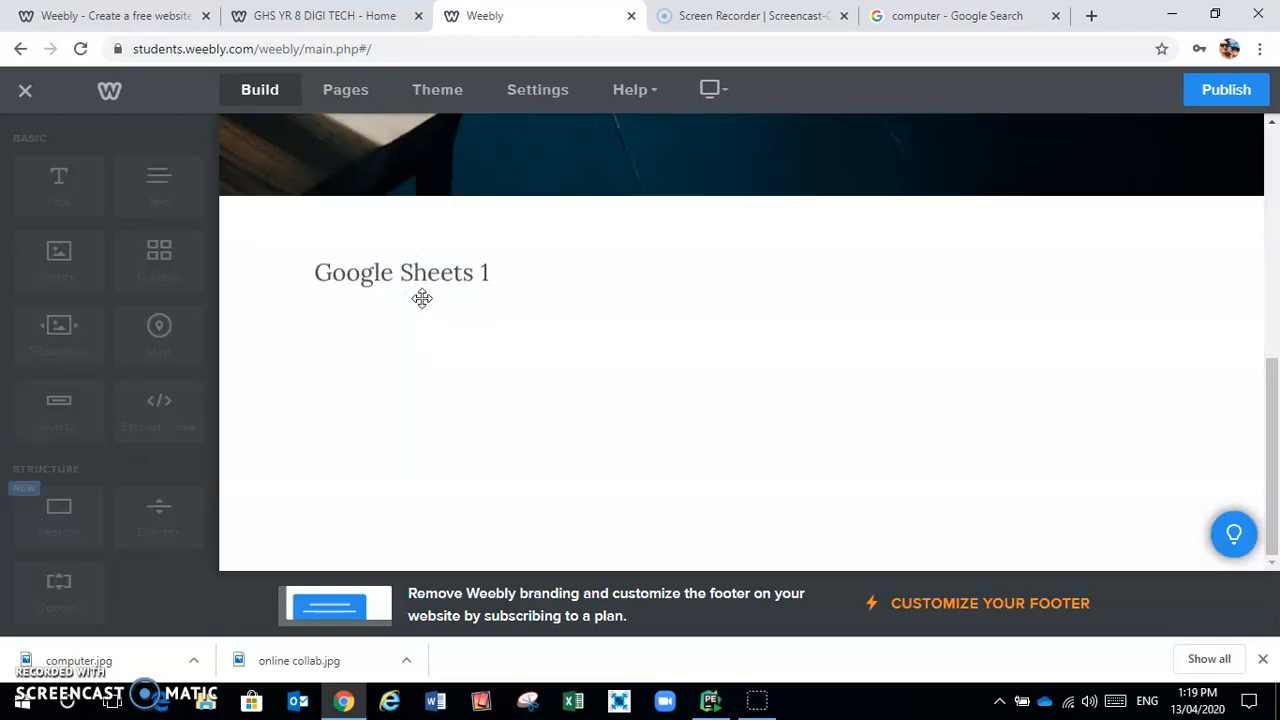
{"action": "left_click", "coordinate": [412, 320]}
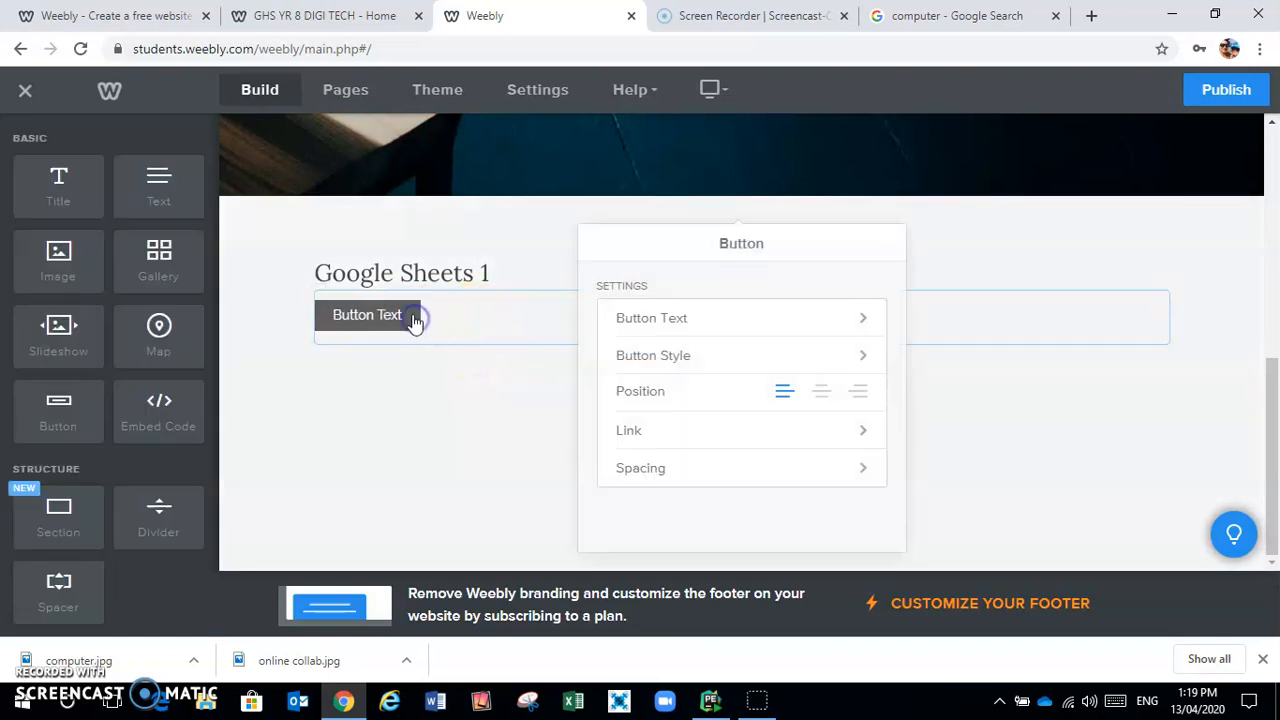
{"action": "left_click", "coordinate": [735, 319]}
{"action": "key", "text": "BackSpace"}
{"action": "key", "text": "BackSpace"}
{"action": "key", "text": "BackSpace"}
{"action": "key", "text": "BackSpace"}
{"action": "key", "text": "BackSpace"}
{"action": "key", "text": "BackSpace"}
{"action": "key", "text": "BackSpace"}
{"action": "key", "text": "BackSpace"}
{"action": "key", "text": "BackSpace"}
{"action": "key", "text": "BackSpace"}
{"action": "type", "text": "B"}
{"action": "key", "text": "BackSpace"}
{"action": "type", "text": "Sheet 1"}
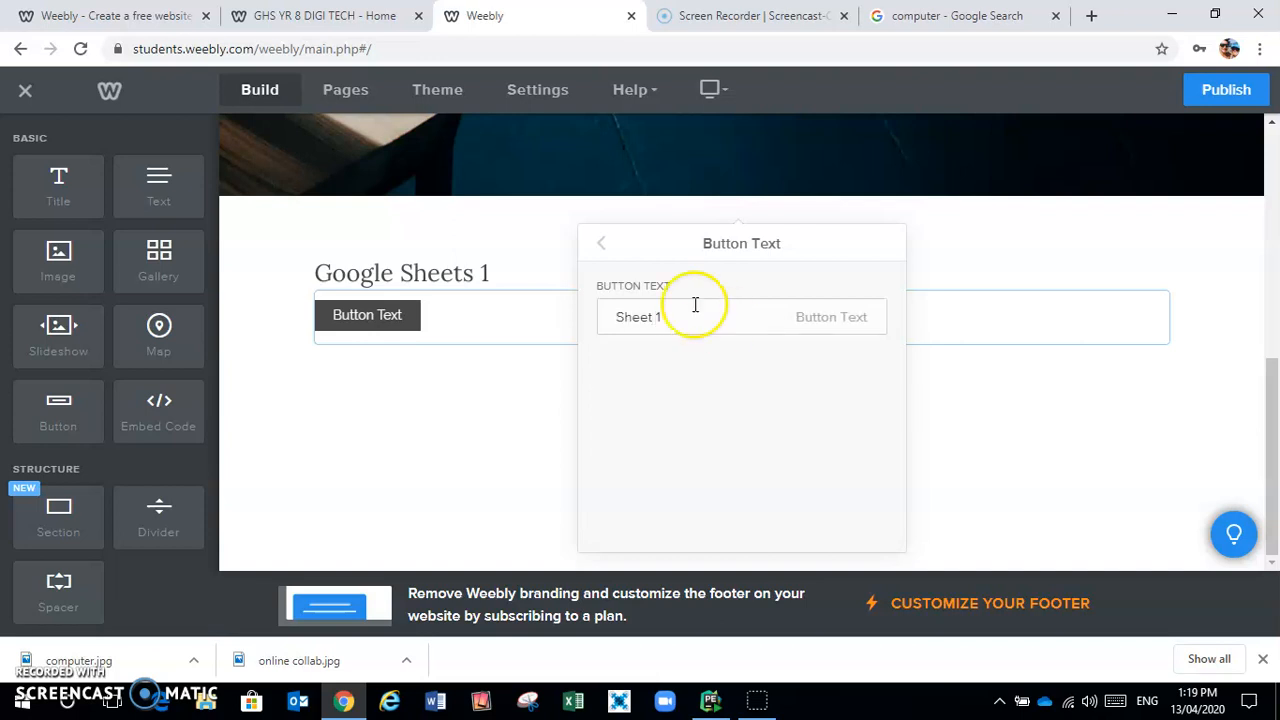
{"action": "left_click", "coordinate": [601, 244]}
Link the Sheet 1 button to ghsdigitech8.weebly.com, opening in a new window
{"action": "left_click", "coordinate": [745, 434]}
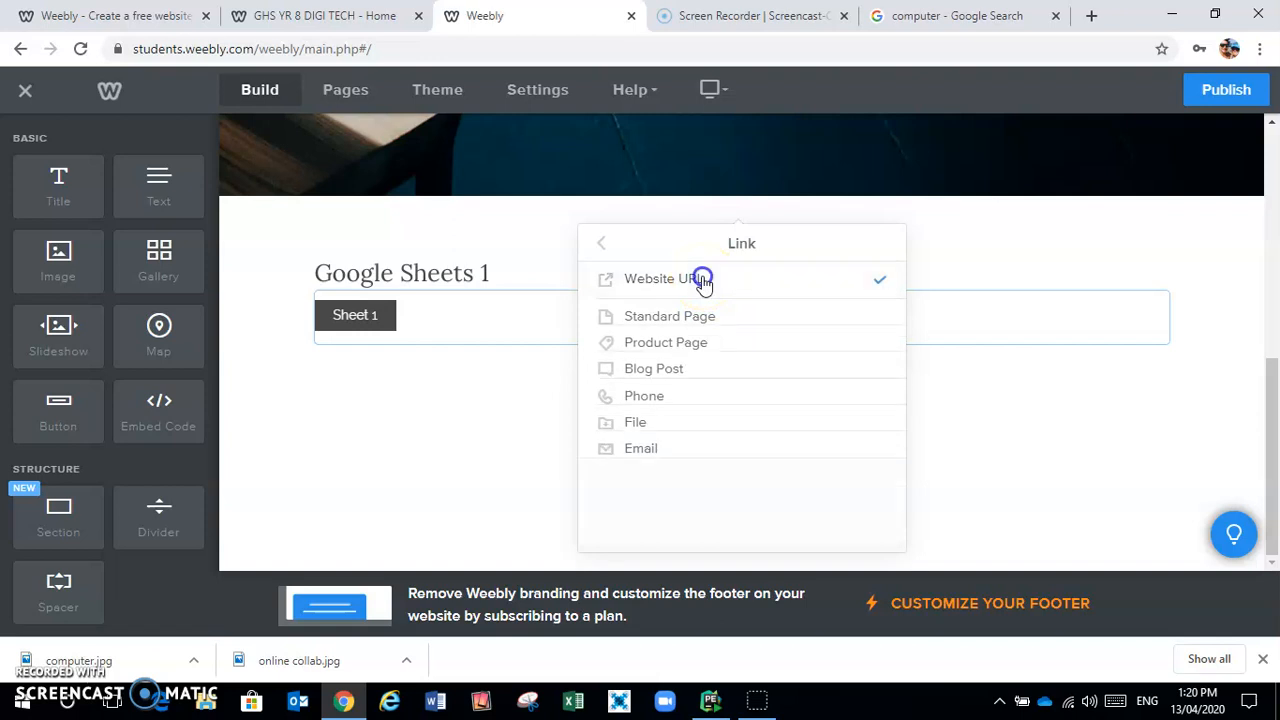
{"action": "left_click", "coordinate": [704, 283]}
{"action": "left_click", "coordinate": [728, 360]}
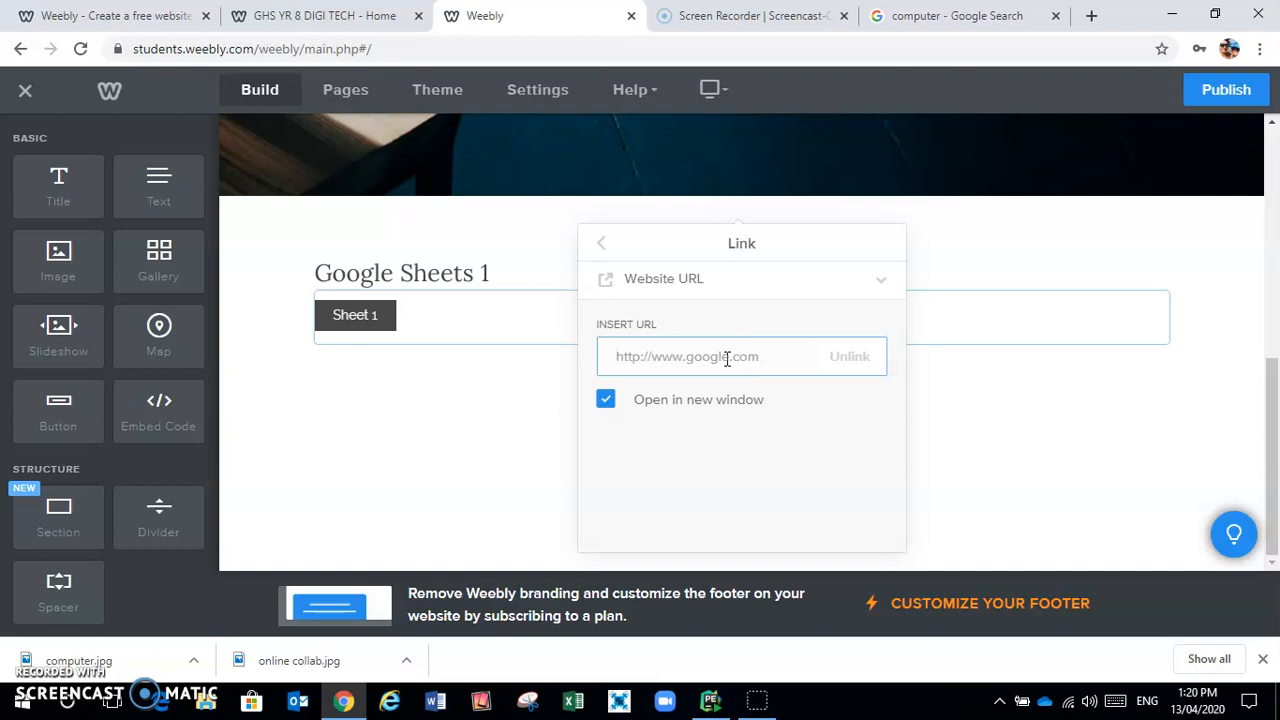
{"action": "key", "text": "ctrl+v"}
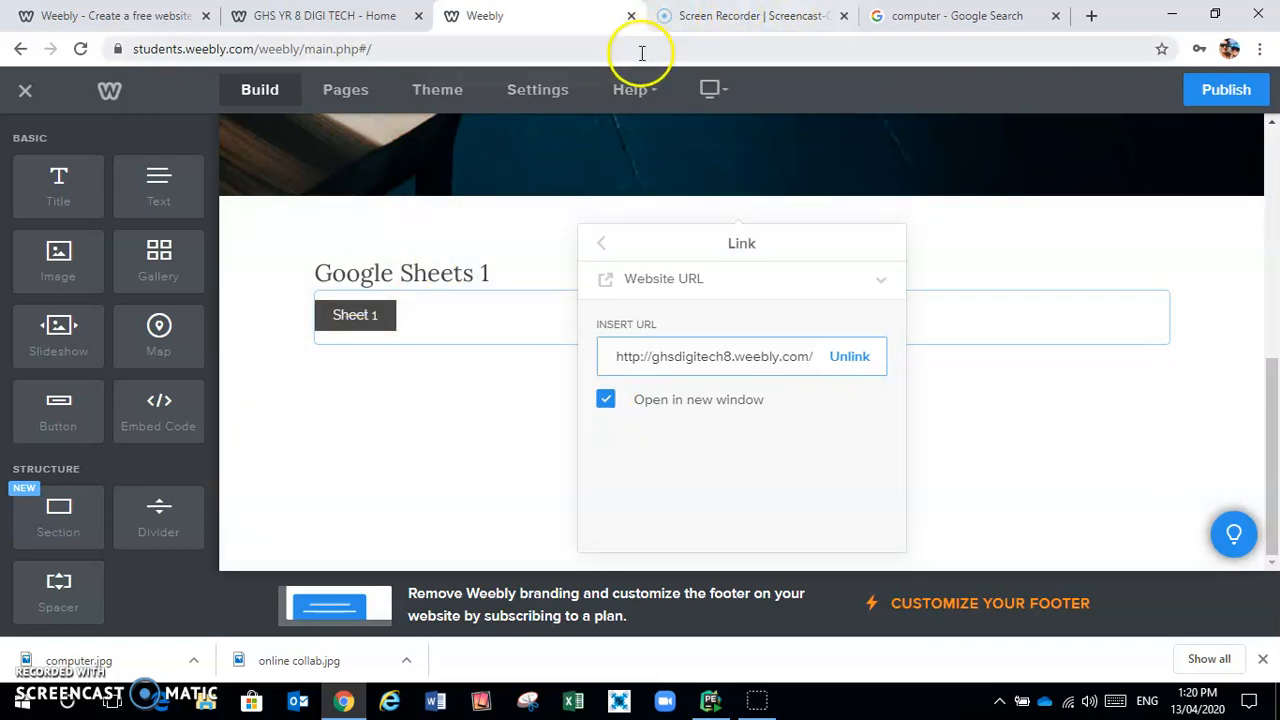
{"action": "left_click", "coordinate": [355, 455]}
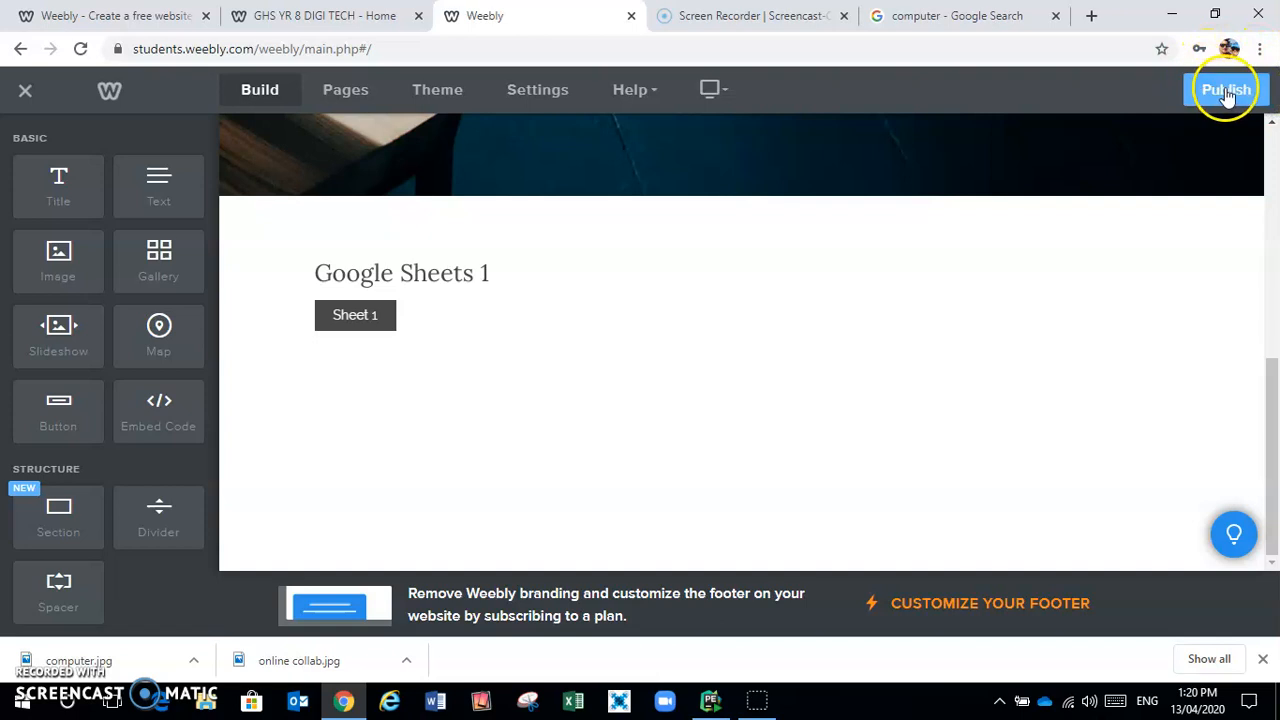
Publish the site and go to the live Tasks page
{"action": "left_click", "coordinate": [1226, 92]}
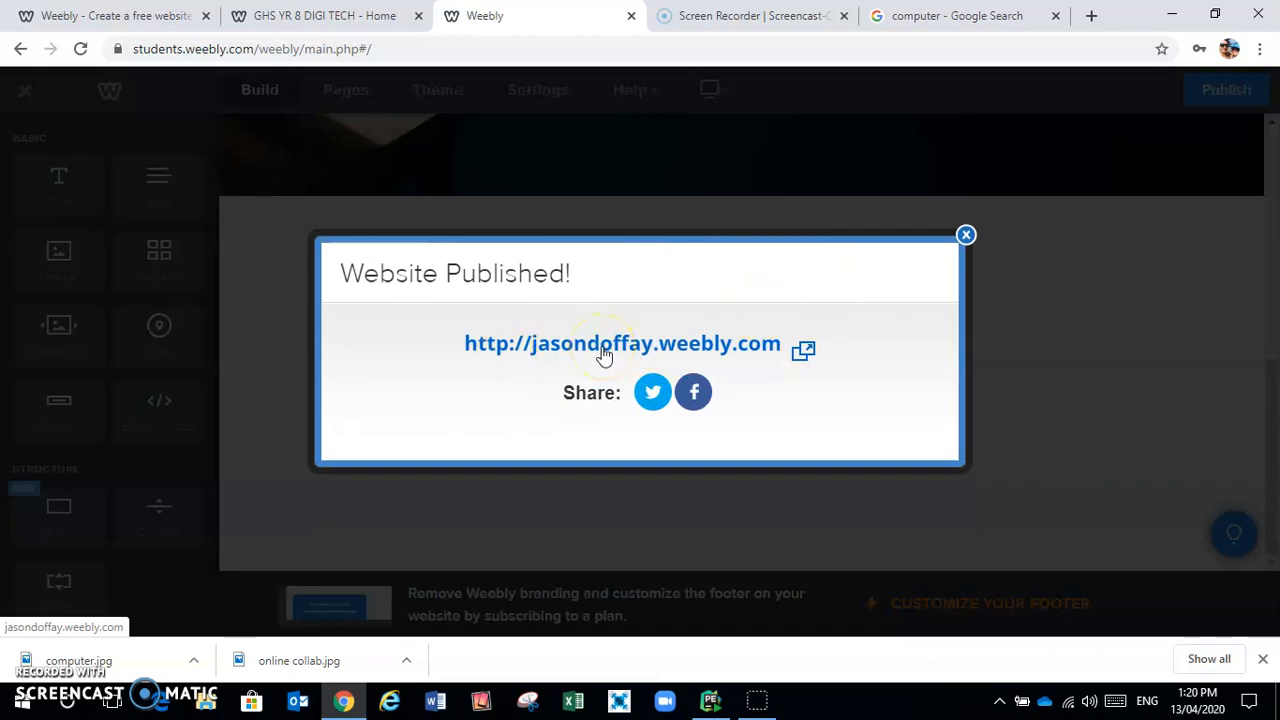
{"action": "left_click", "coordinate": [603, 352]}
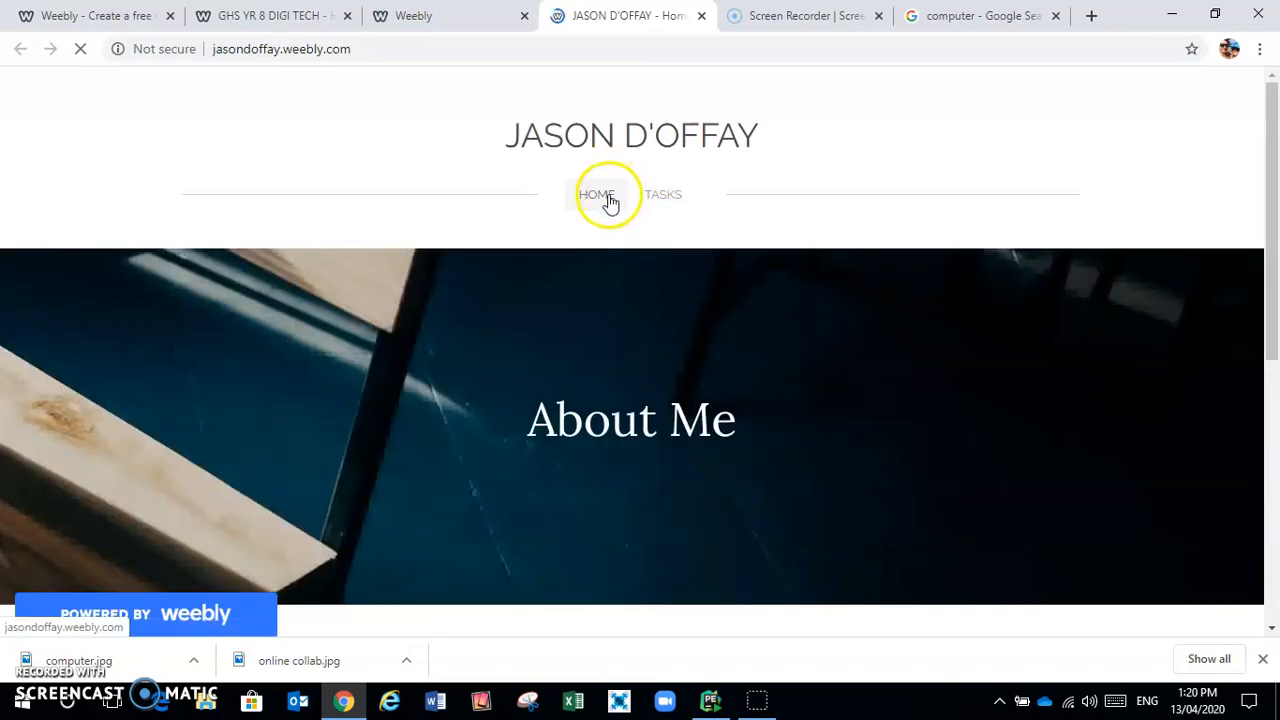
{"action": "scroll", "coordinate": [826, 210], "scroll_direction": "down", "scroll_amount": 3}
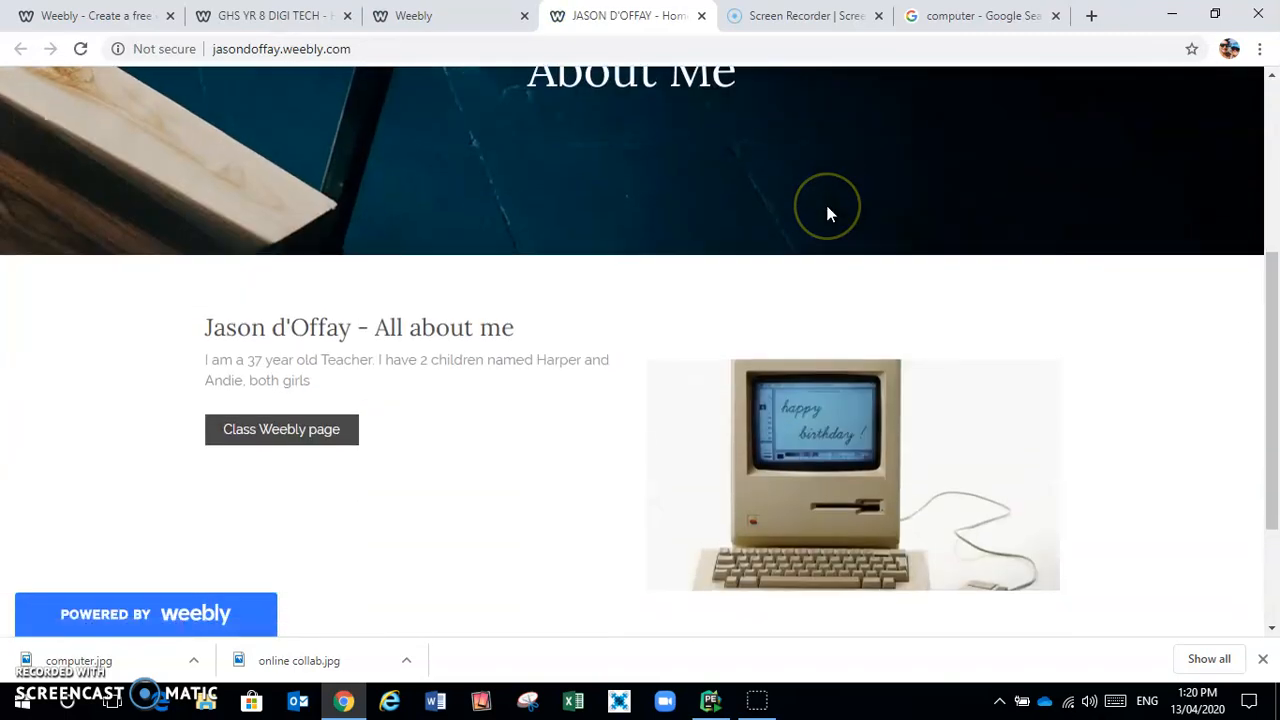
{"action": "scroll", "coordinate": [826, 211], "scroll_direction": "up", "scroll_amount": 3}
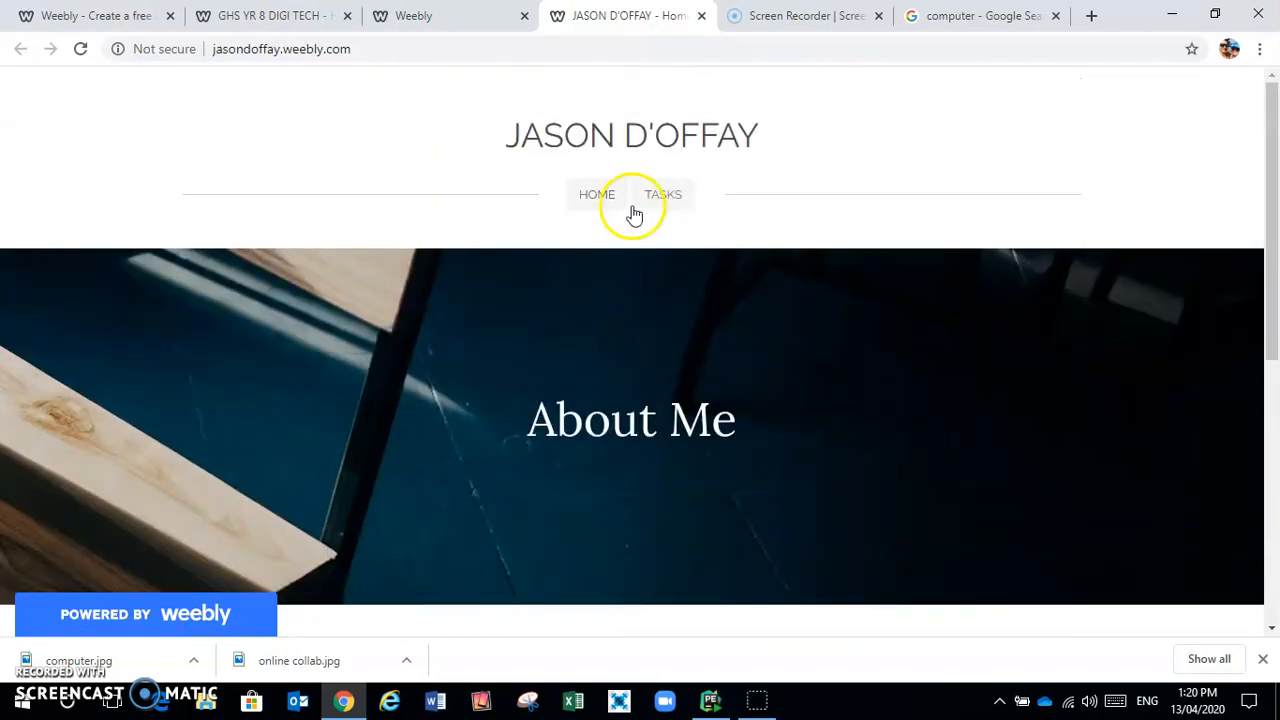
{"action": "left_click", "coordinate": [664, 196]}
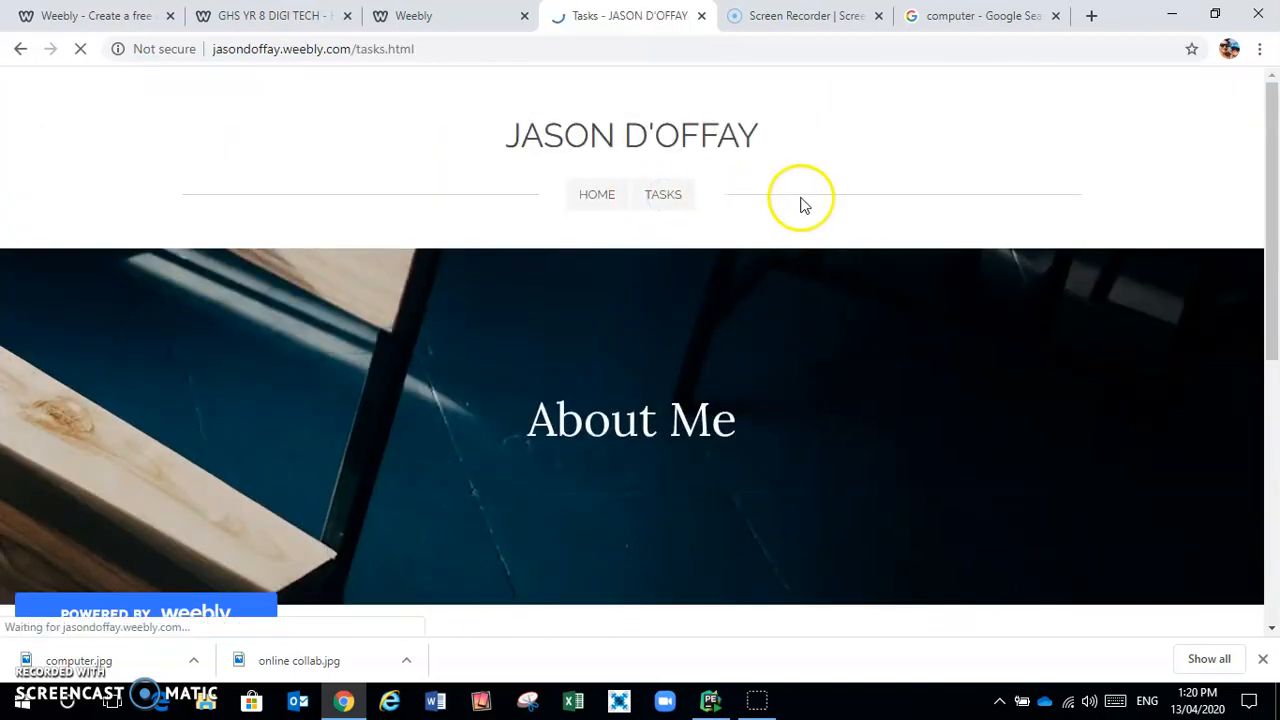
Test that the Sheet 1 button opens the class site, then close the live tabs
{"action": "scroll", "coordinate": [852, 171], "scroll_direction": "down", "scroll_amount": 5}
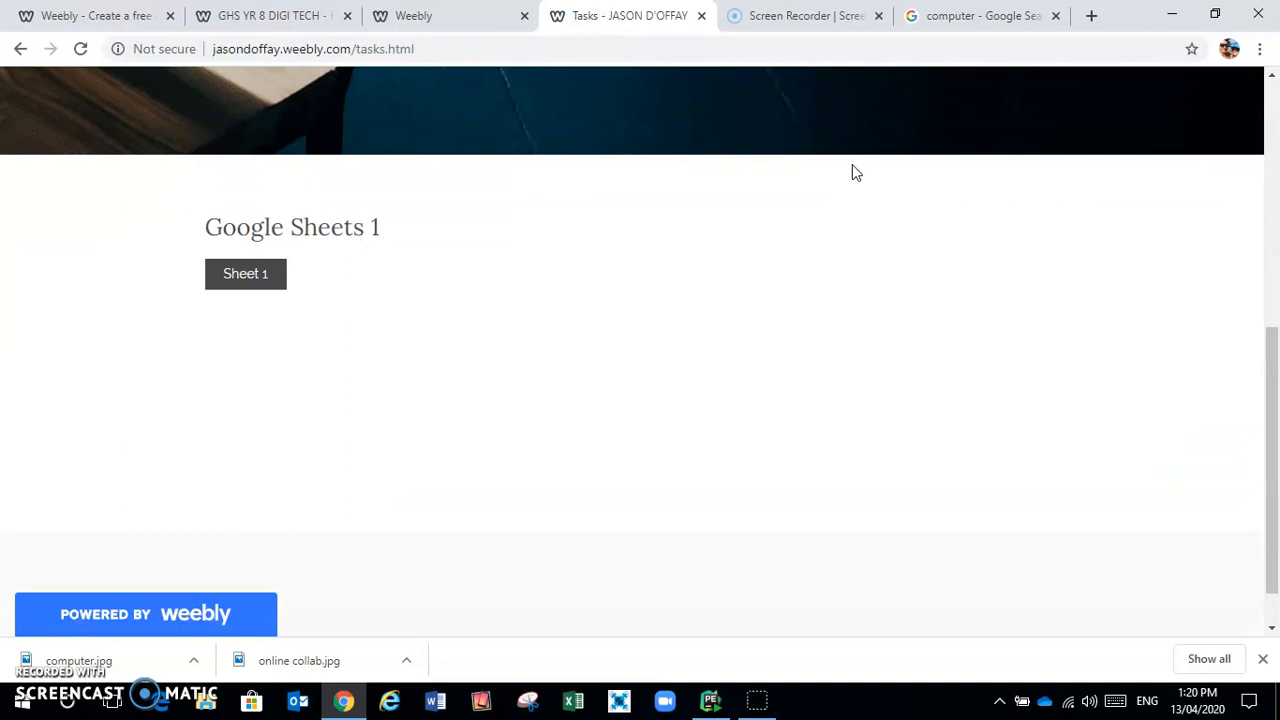
{"action": "left_click", "coordinate": [256, 280]}
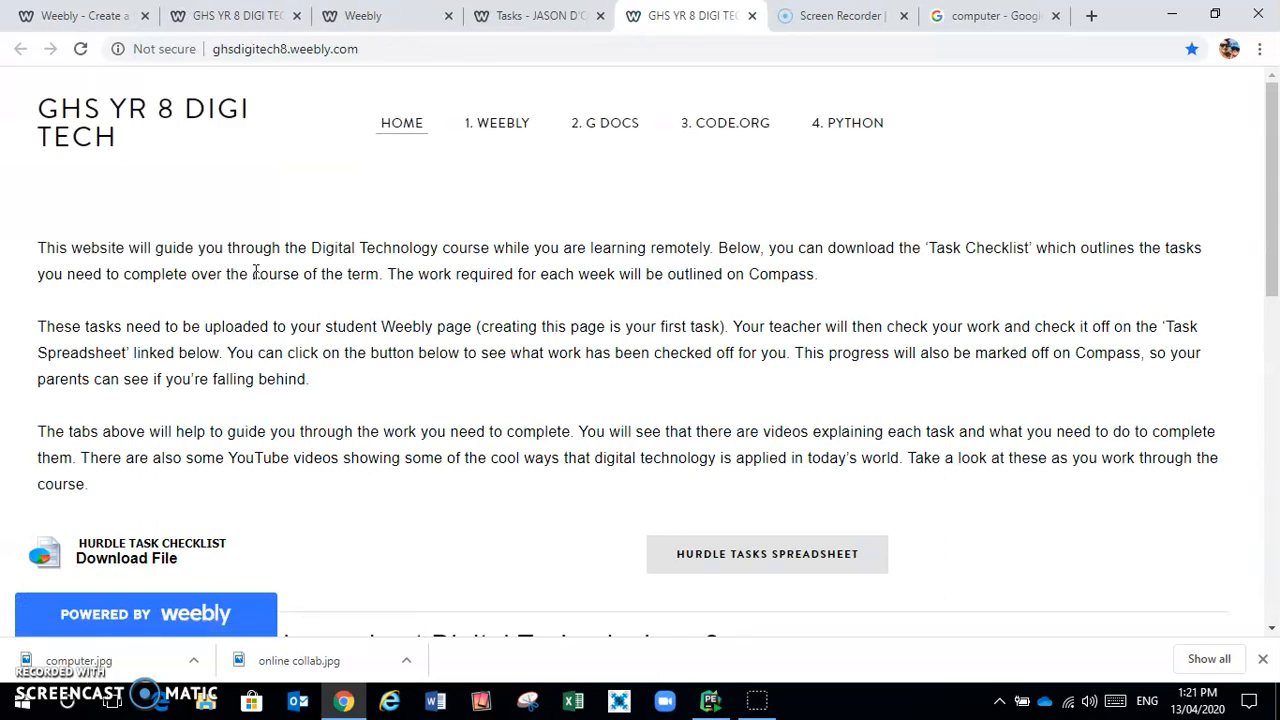
{"action": "left_click", "coordinate": [754, 17]}
{"action": "scroll", "coordinate": [522, 316], "scroll_direction": "up", "scroll_amount": 5}
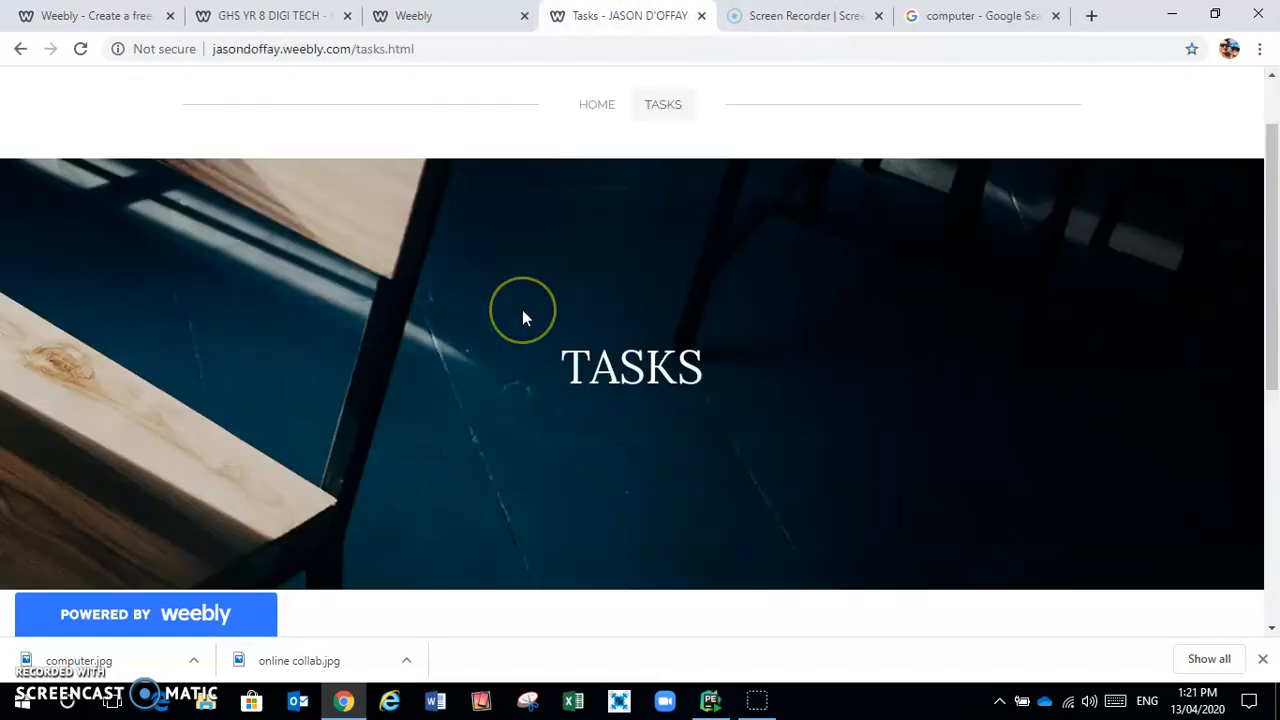
{"action": "scroll", "coordinate": [522, 316], "scroll_direction": "up", "scroll_amount": 1}
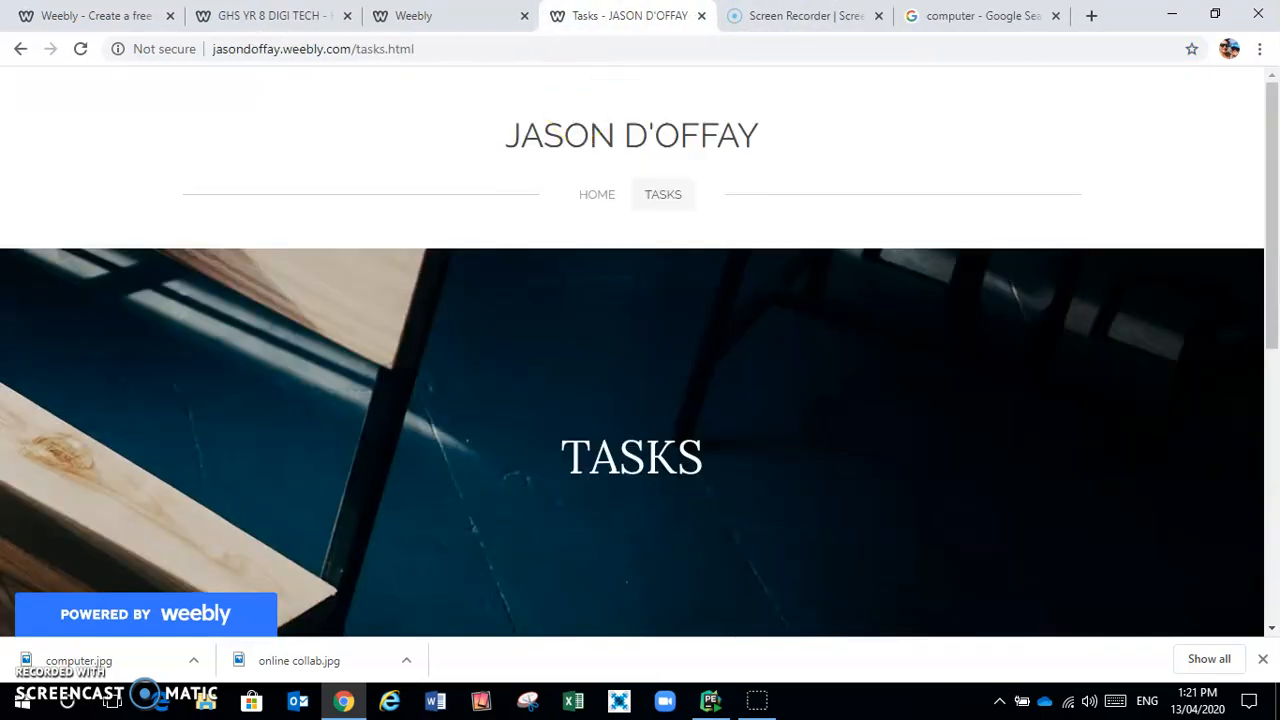
{"action": "left_click", "coordinate": [701, 16]}
Dismiss the publish notice, bring up the GHS YR 8 DIGI TECH class site, and launch Word
{"action": "left_click", "coordinate": [482, 18]}
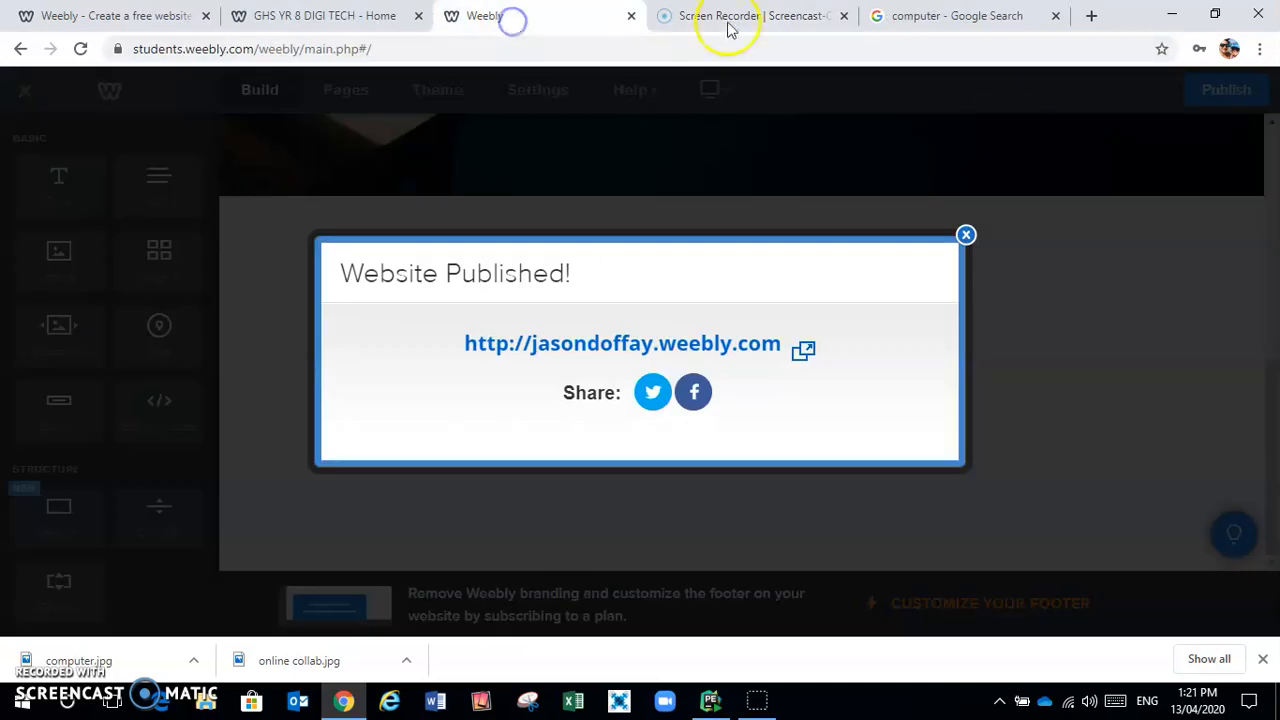
{"action": "left_click", "coordinate": [965, 235]}
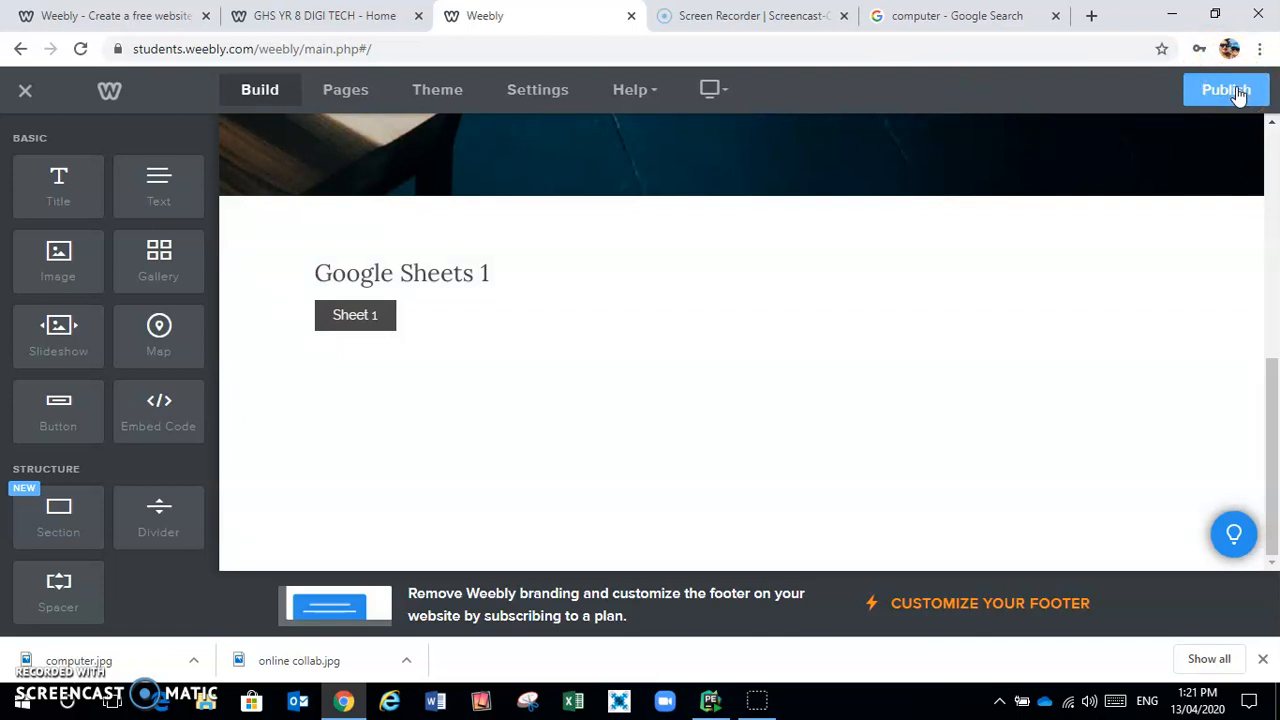
{"action": "left_click", "coordinate": [783, 170]}
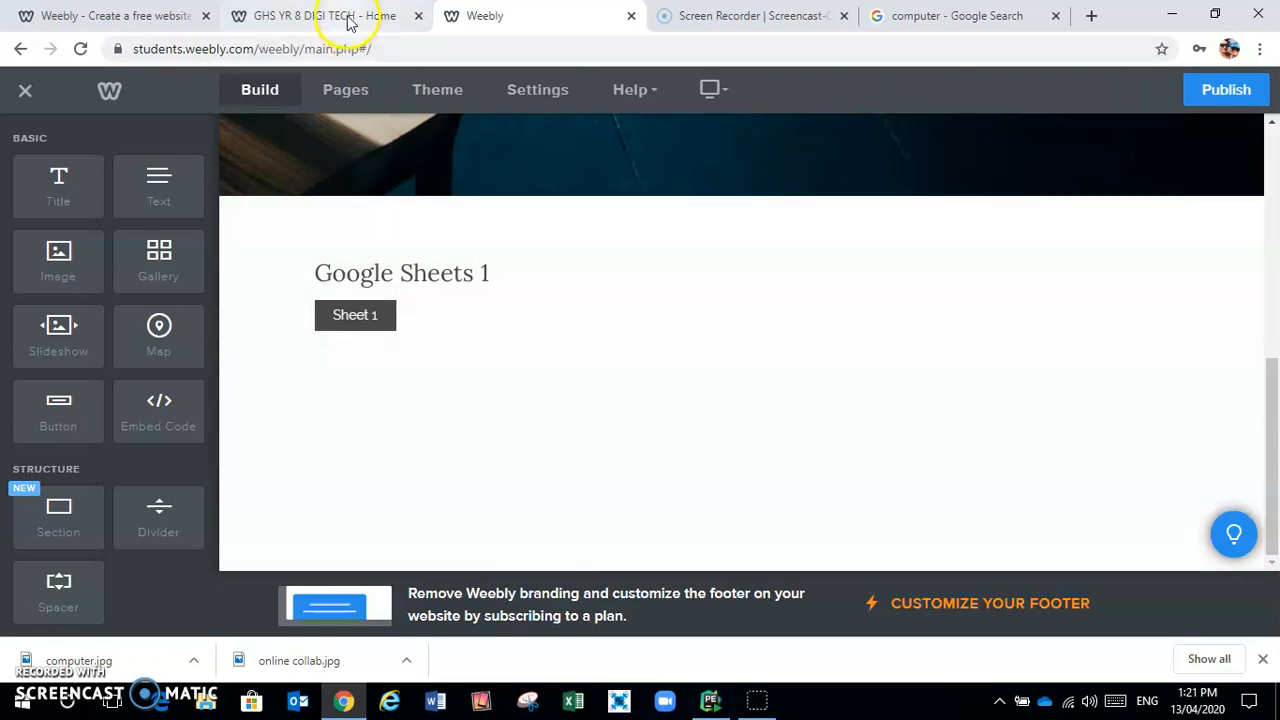
{"action": "left_click", "coordinate": [348, 18]}
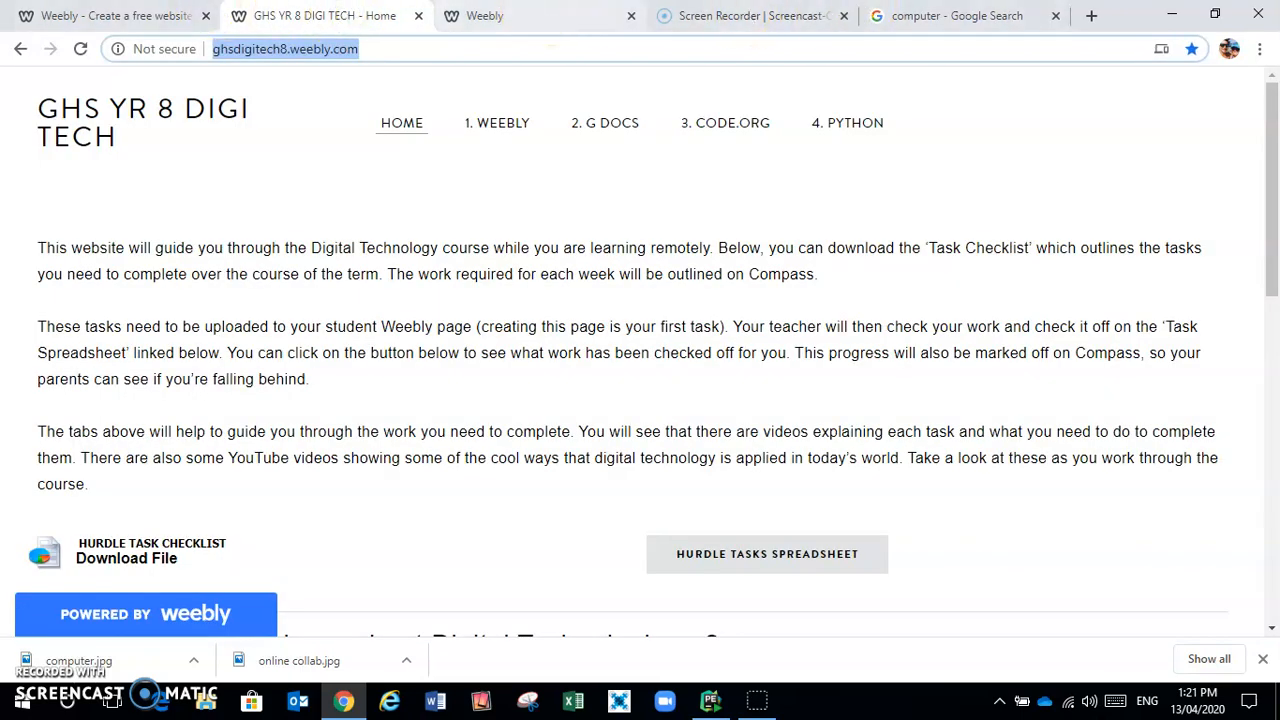
{"action": "left_click", "coordinate": [440, 700]}
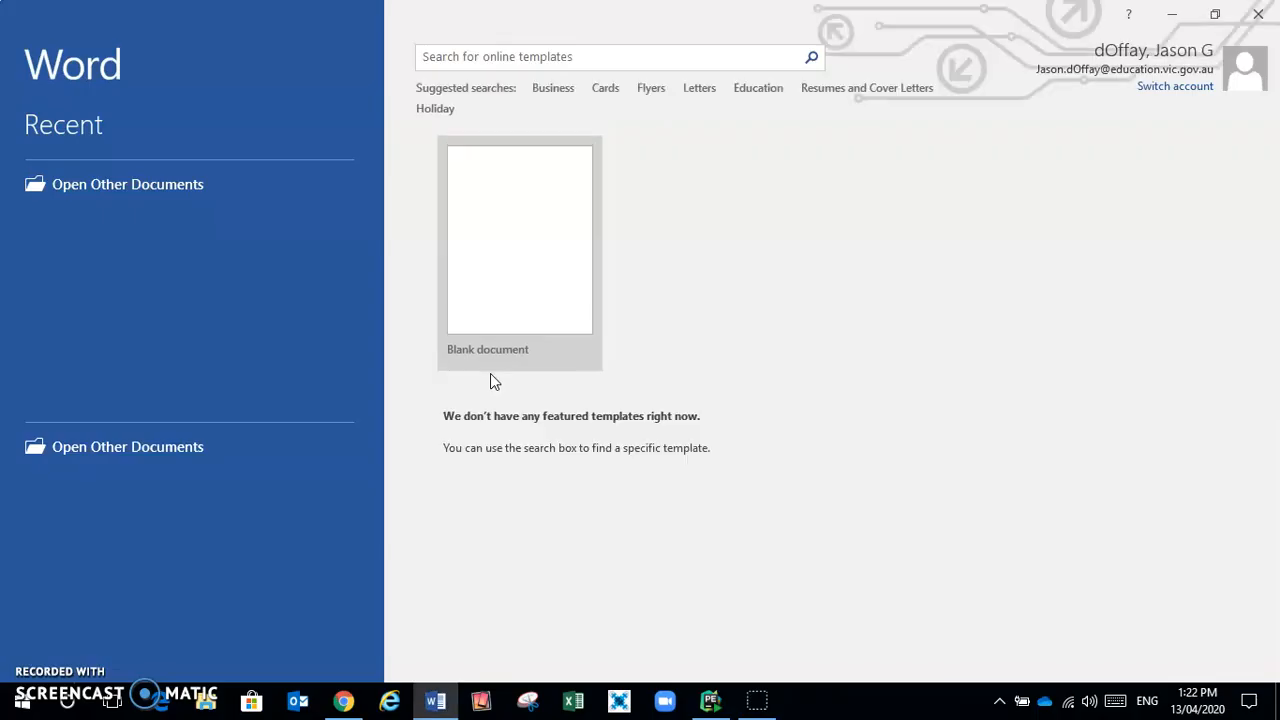
Create a blank Word document and type the teacher's e-mail address on the first line
{"action": "left_click", "coordinate": [523, 287]}
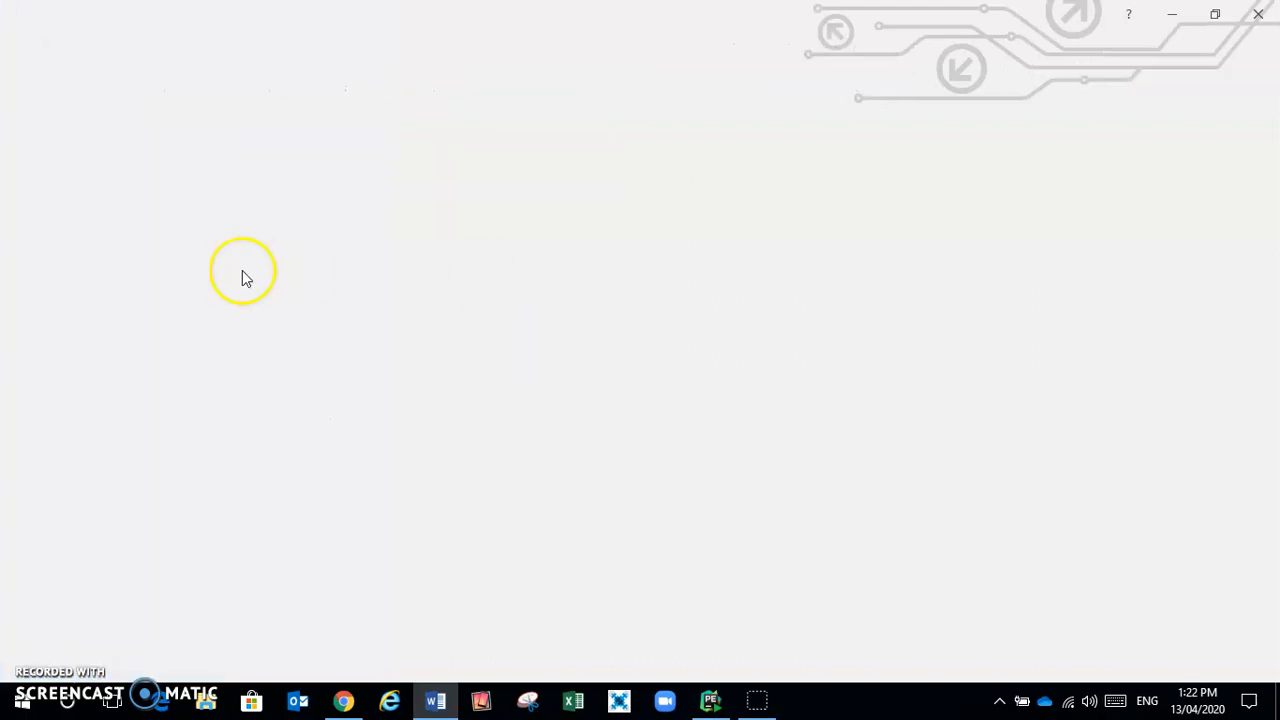
{"action": "left_click", "coordinate": [355, 262]}
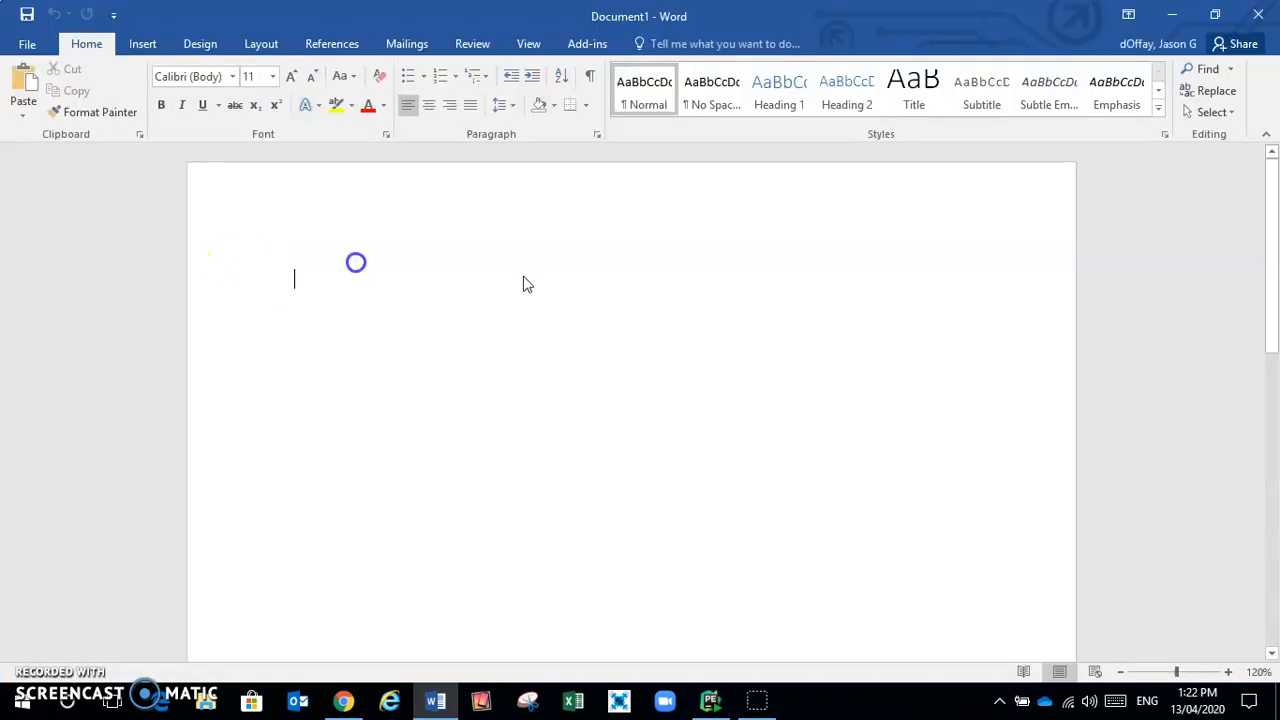
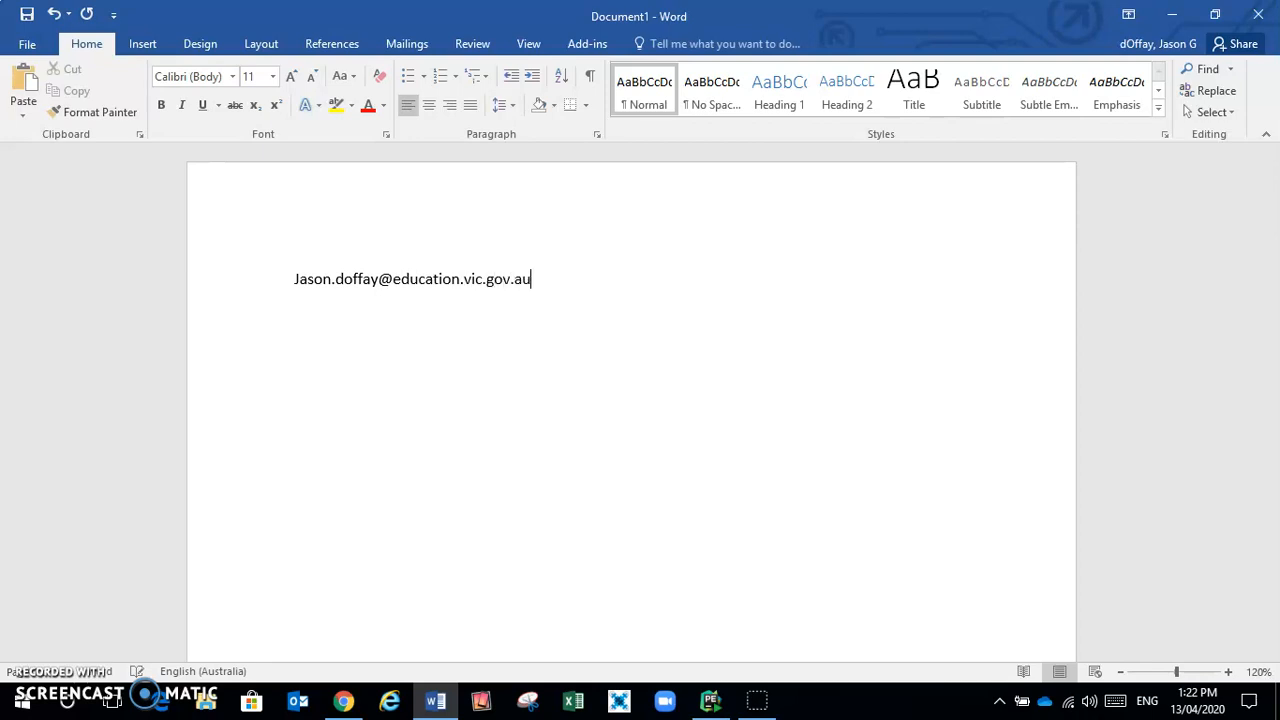